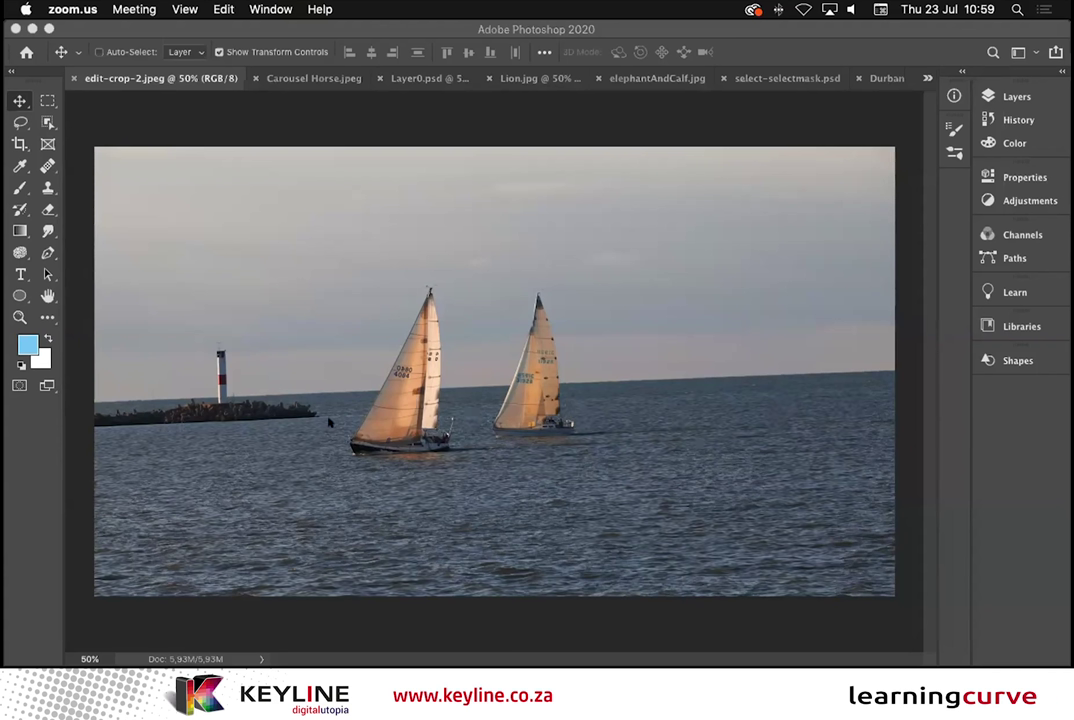
# Step: Straighten the sailboat photo with the Crop tool by drawing a line of about 2,3° along the sea horizon
pyautogui.click(20, 122)
pyautogui.press('c')
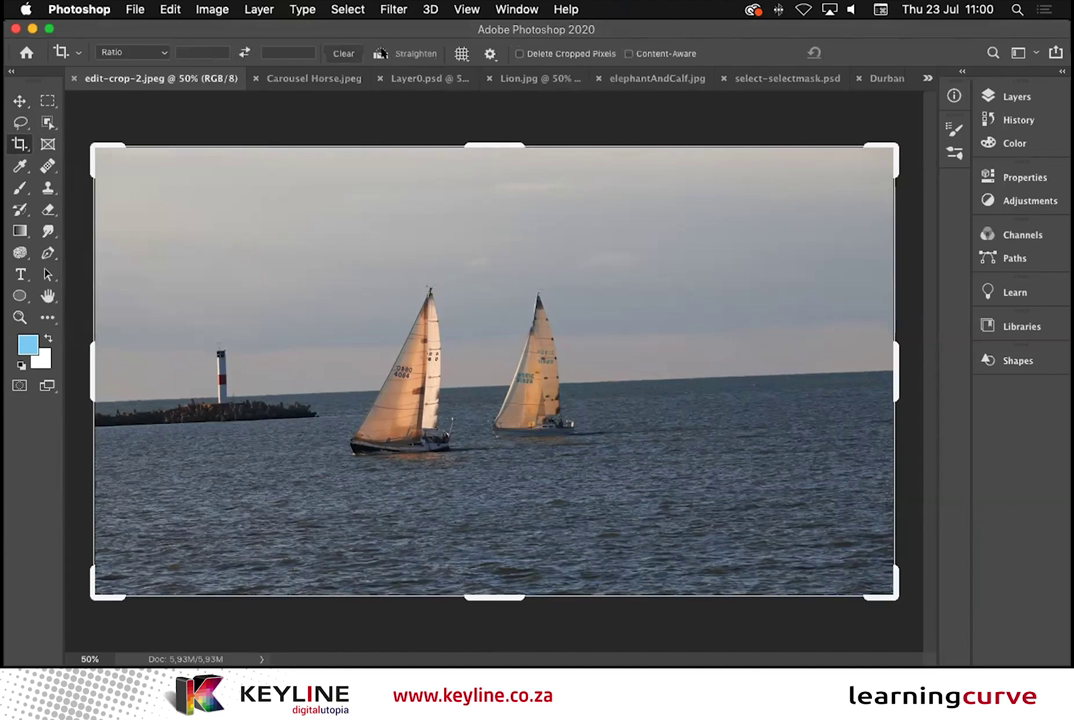
pyautogui.click(380, 50)
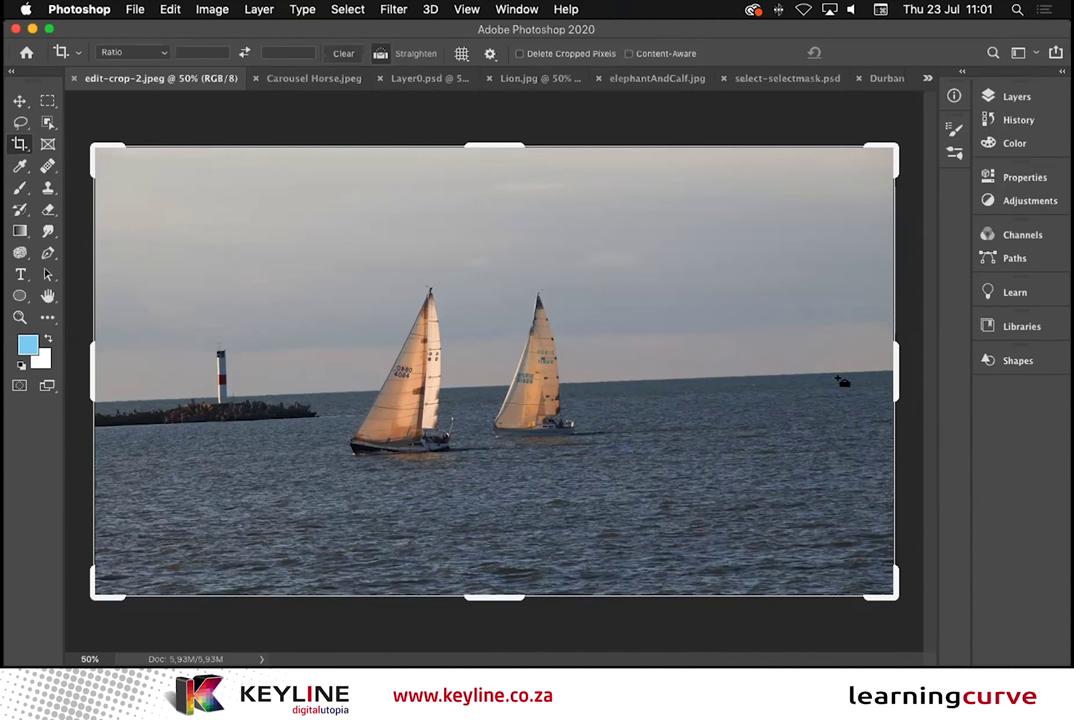
pyautogui.click(380, 55)
pyautogui.moveTo(112, 398); pyautogui.dragTo(849, 370)
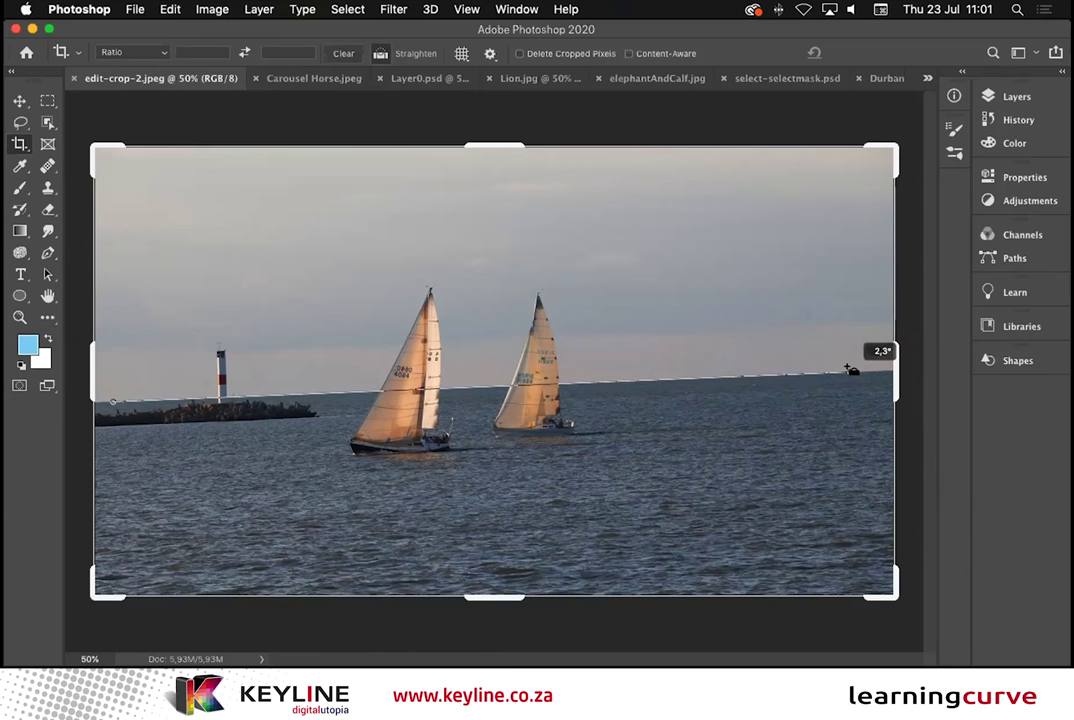
pyautogui.moveTo(850, 370); pyautogui.dragTo(848, 369)
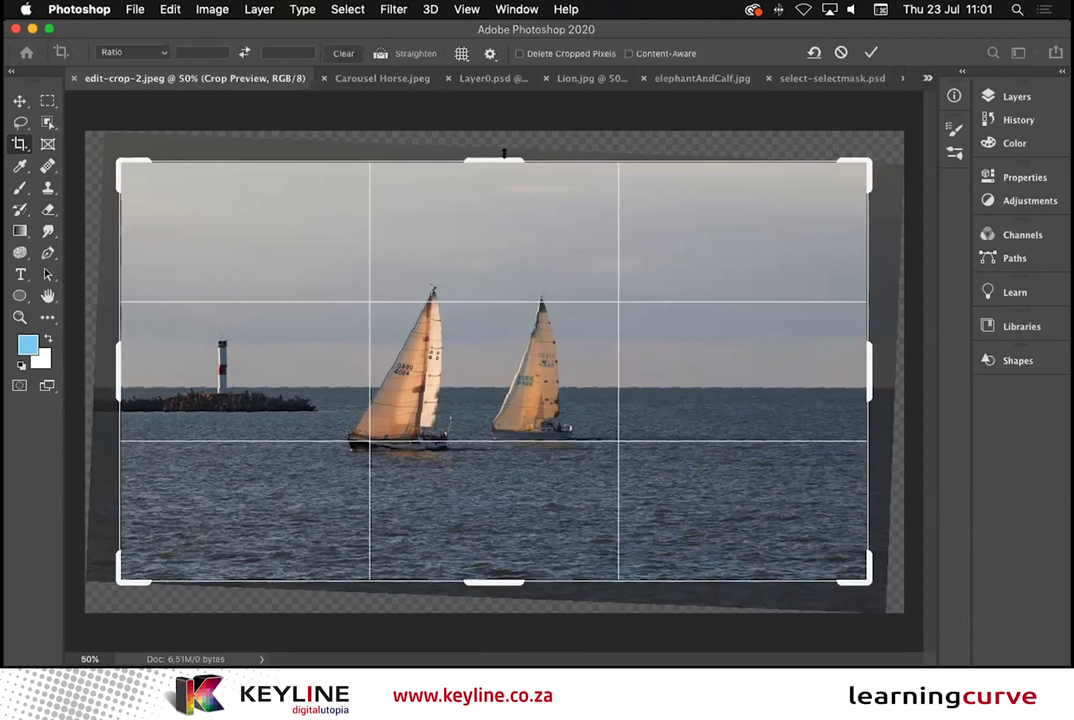
# Step: Extend the crop frame outward on all four sides to include the empty corners of the rotated sailboat photo
pyautogui.moveTo(503, 153); pyautogui.dragTo(503, 145)
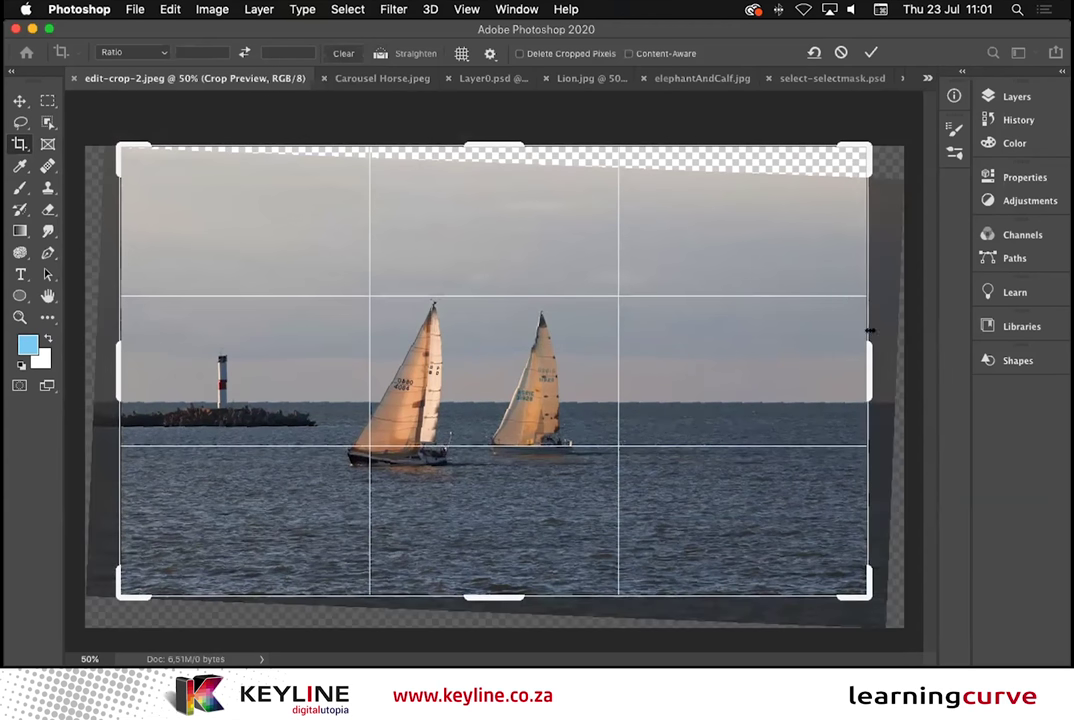
pyautogui.moveTo(866, 355); pyautogui.dragTo(886, 353)
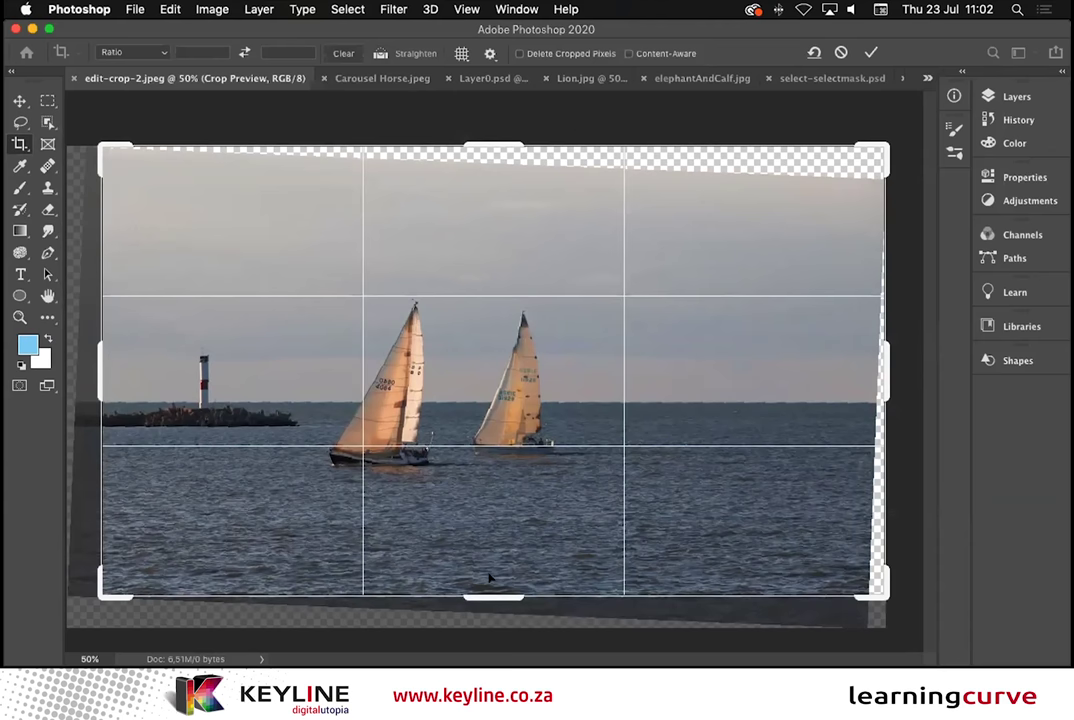
pyautogui.moveTo(425, 597); pyautogui.dragTo(474, 580)
pyautogui.moveTo(100, 371); pyautogui.dragTo(81, 371)
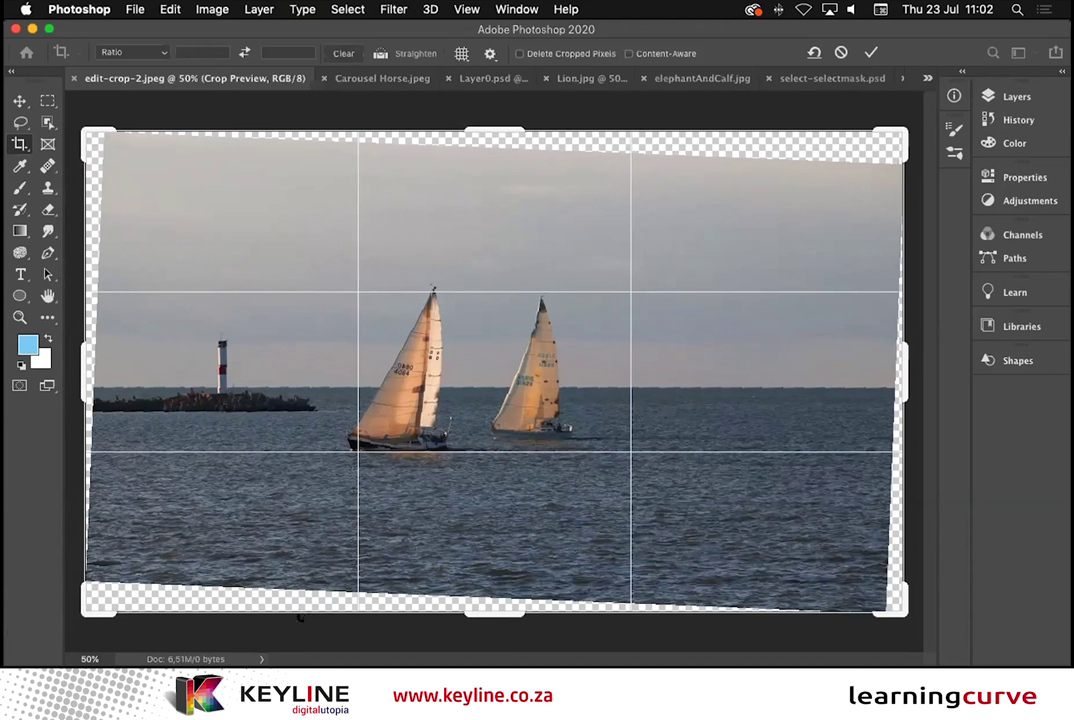
# Step: Enable Content-Aware filling, extend the crop frame over the whole rotated sailboat photo and apply the crop
pyautogui.click(628, 53)
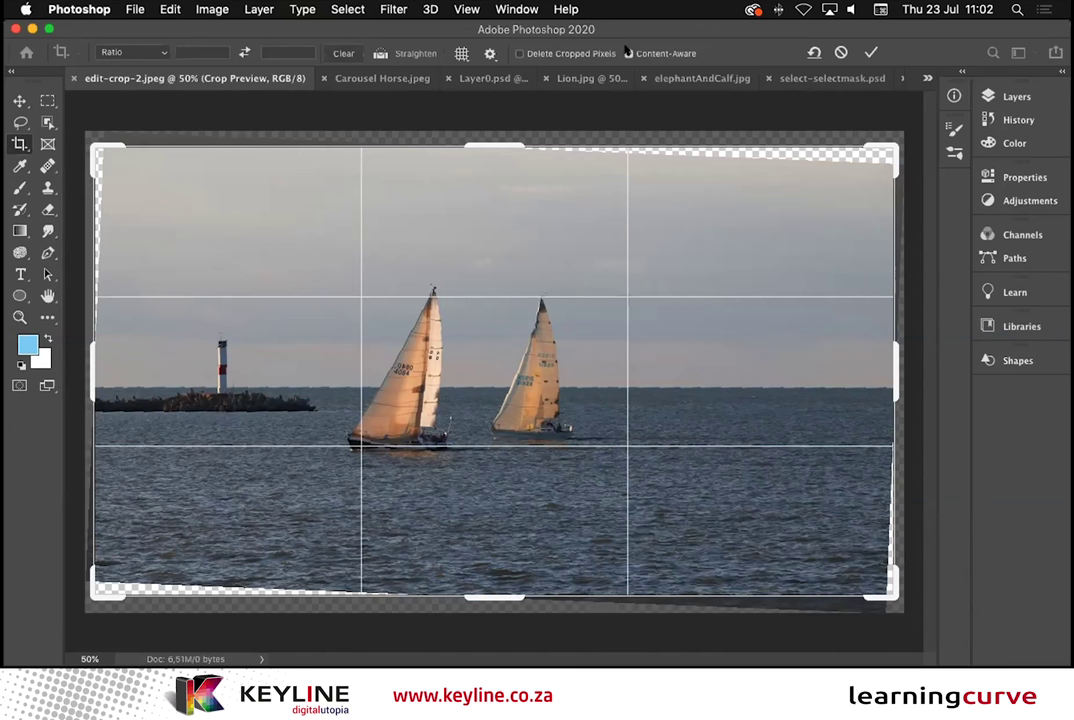
pyautogui.moveTo(895, 140); pyautogui.dragTo(955, 152)
pyautogui.moveTo(87, 603); pyautogui.dragTo(83, 600)
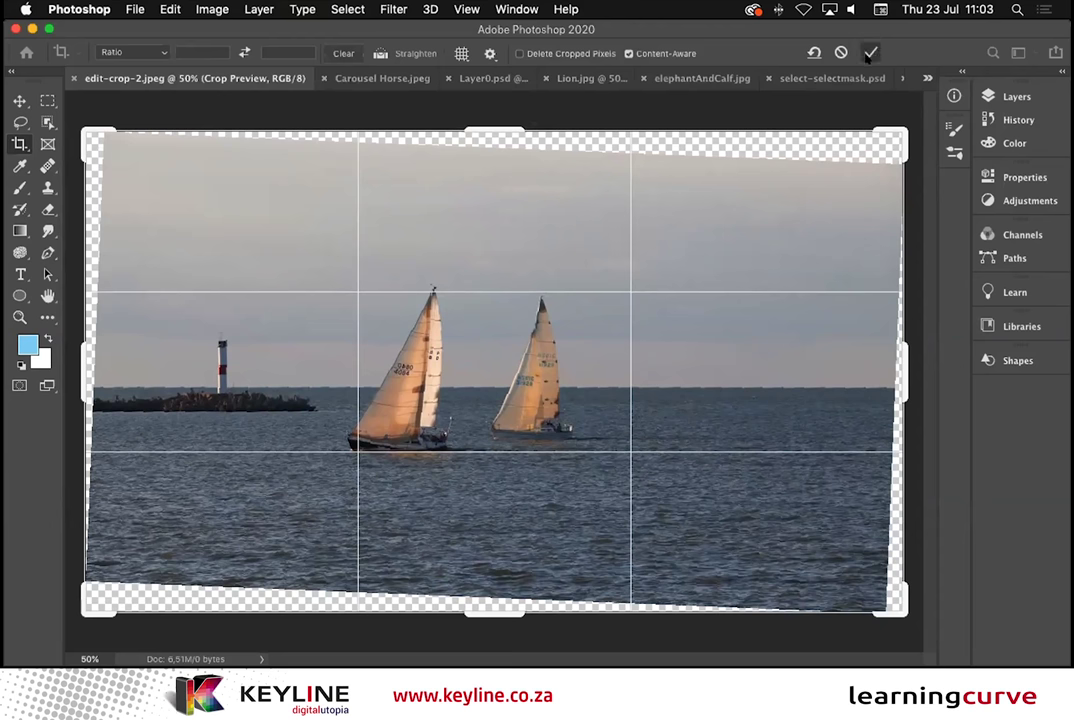
pyautogui.click(870, 53)
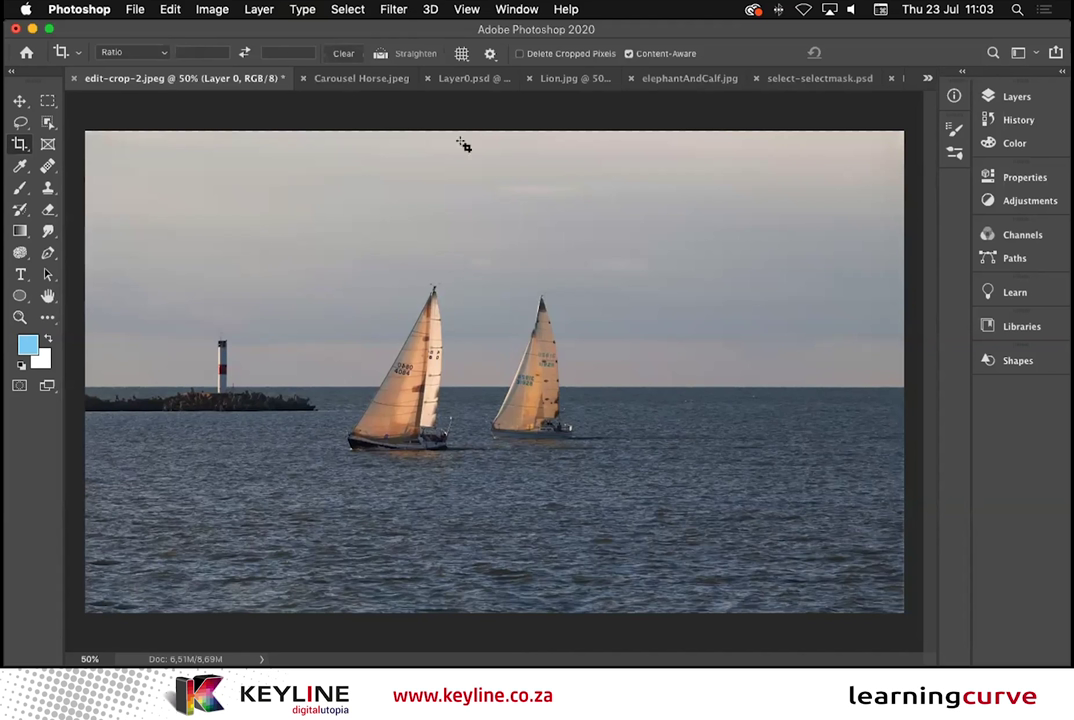
# Step: Perspective-crop Carousel Horse.jpeg to the four outer corners of the painting's wooden frame
pyautogui.click(341, 80)
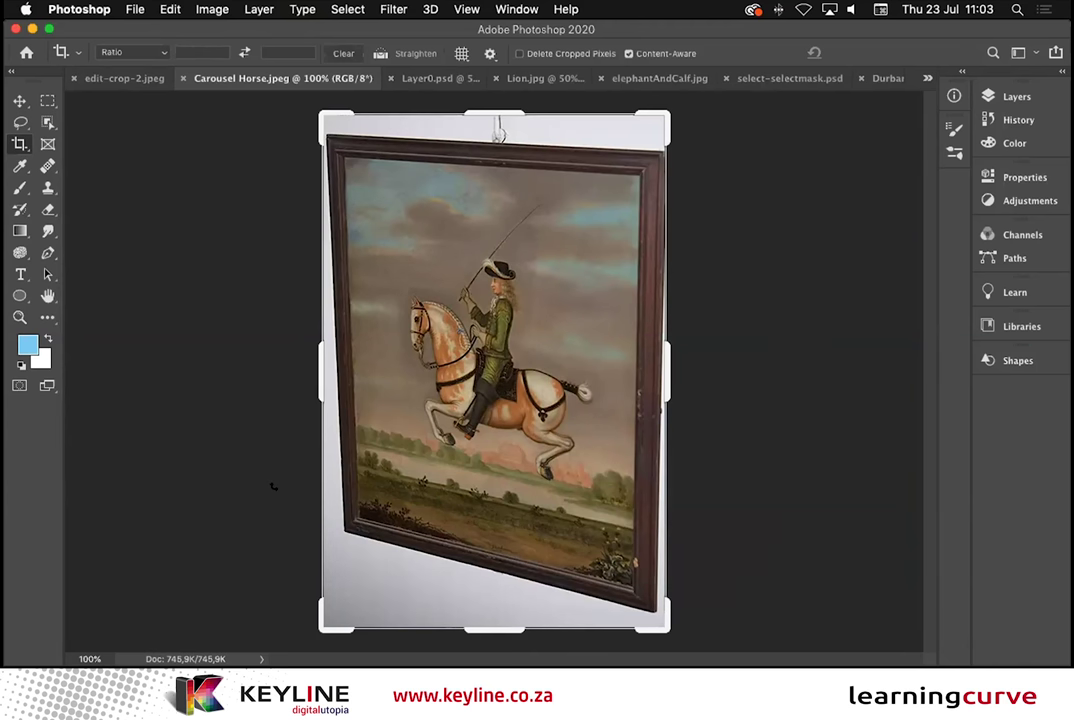
pyautogui.click(30, 145)
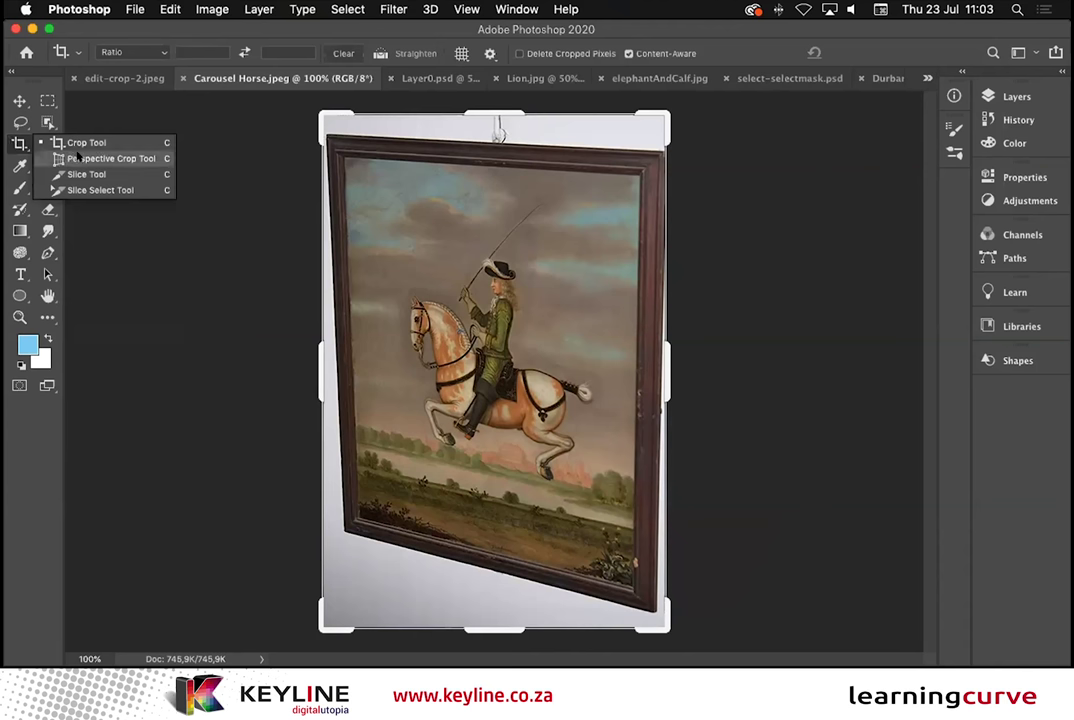
pyautogui.click(77, 158)
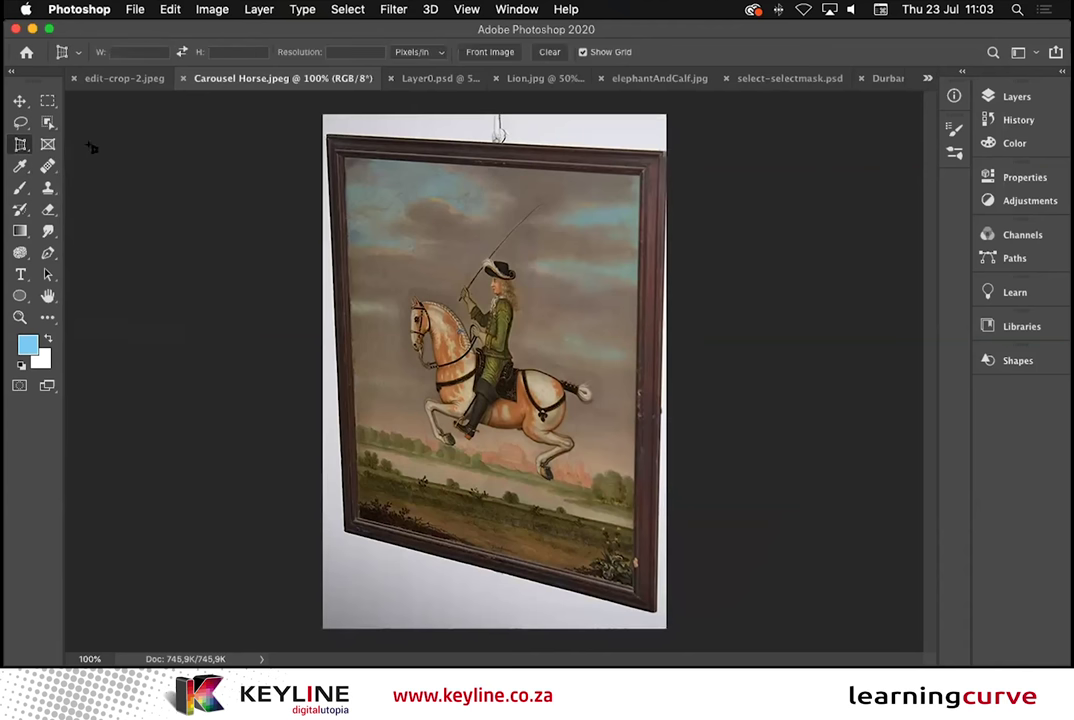
pyautogui.click(326, 132)
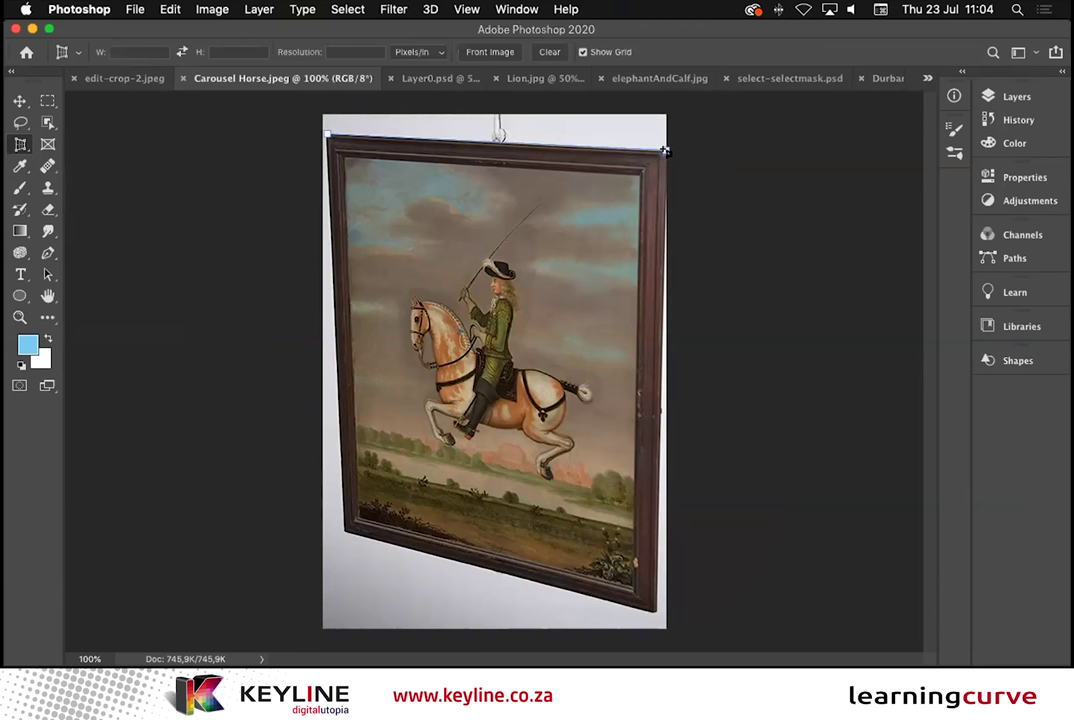
pyautogui.click(665, 151)
pyautogui.click(643, 235)
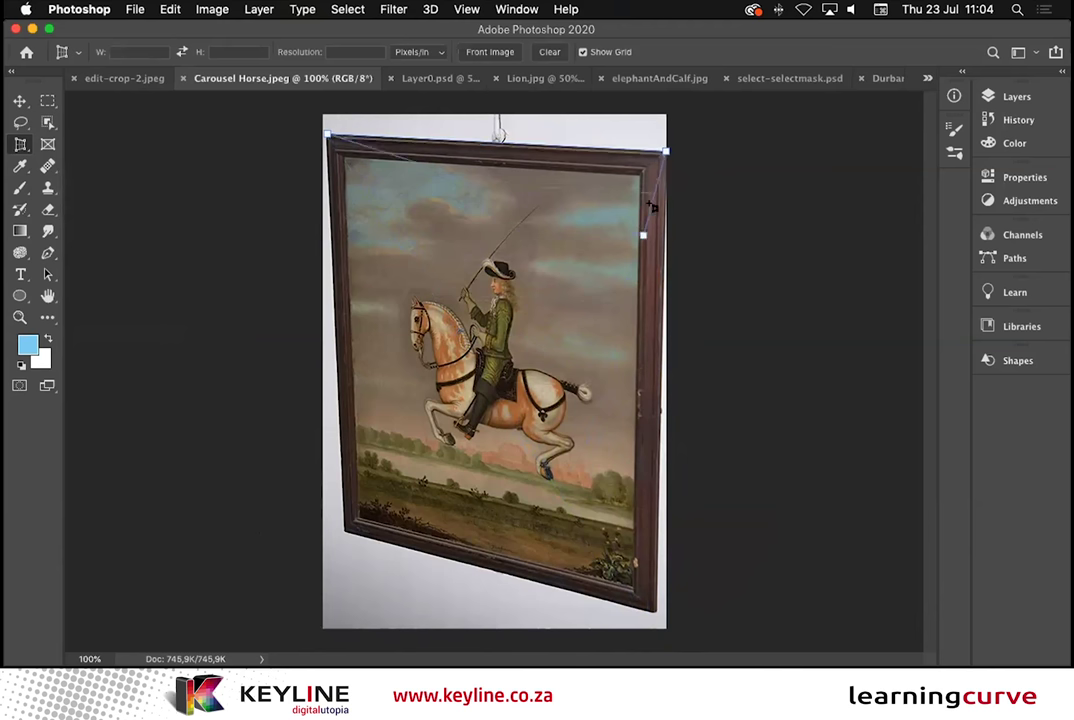
pyautogui.click(656, 614)
pyautogui.moveTo(561, 340)
pyautogui.mouseDown()
pyautogui.moveTo(500, 512)
pyautogui.moveTo(395, 511)
pyautogui.moveTo(343, 529)
pyautogui.mouseUp()
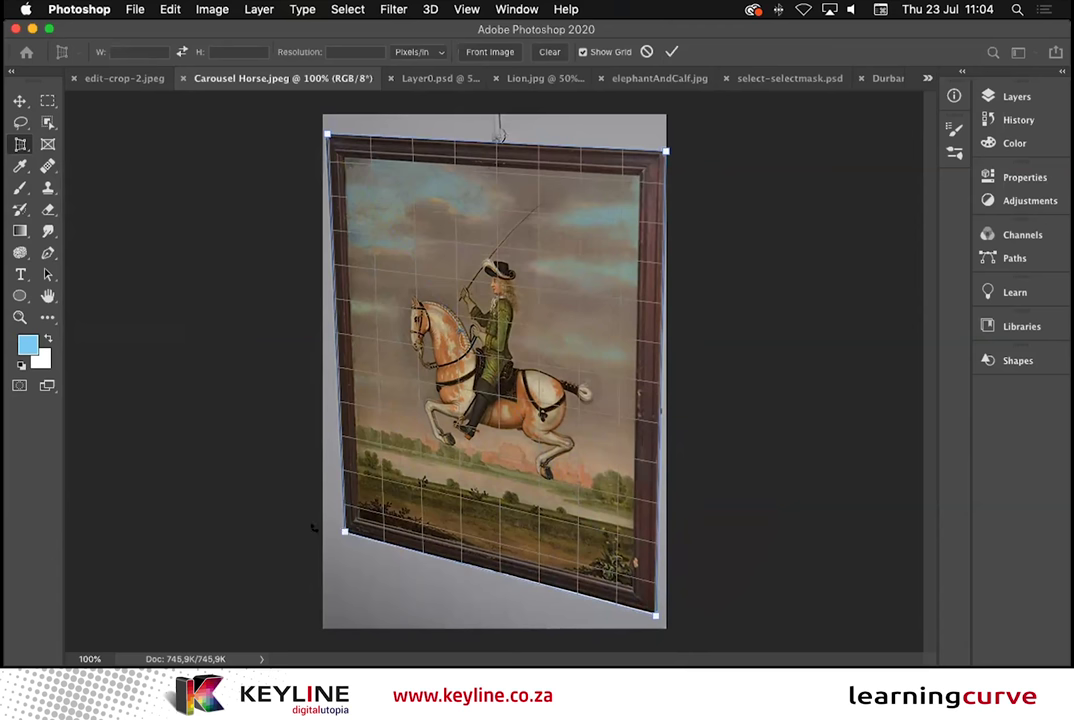
pyautogui.click(671, 51)
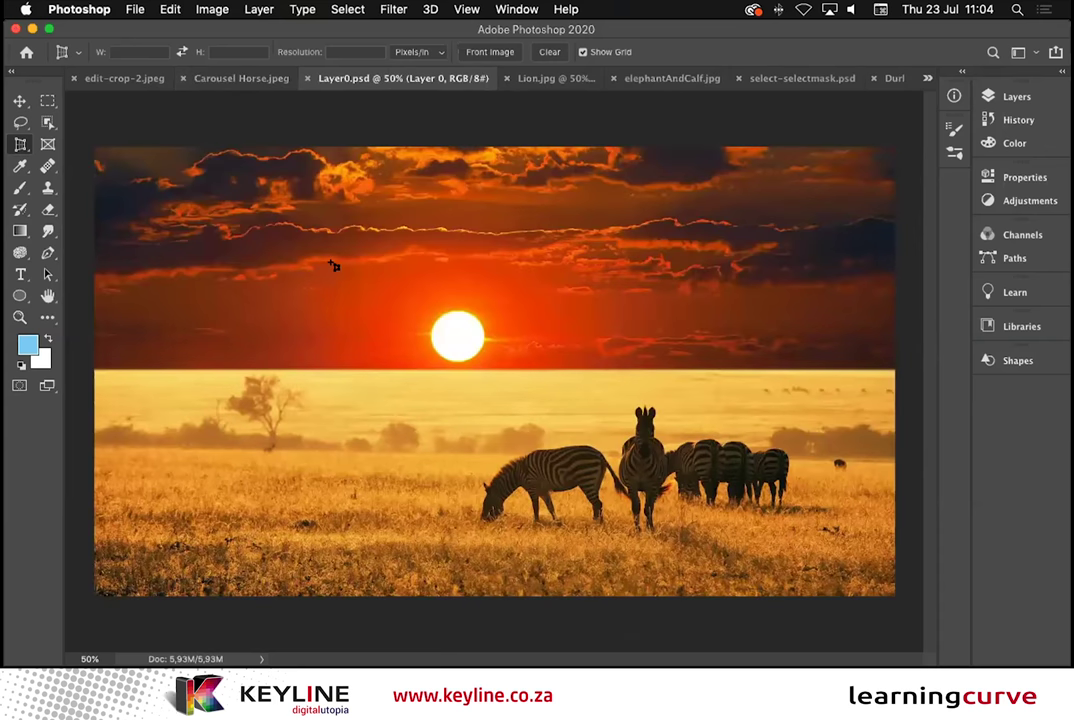
# Step: Extend the zebra sunset image in Layer0.psd past its left edge with a content-aware crop
pyautogui.hotkey('shift', 'c')
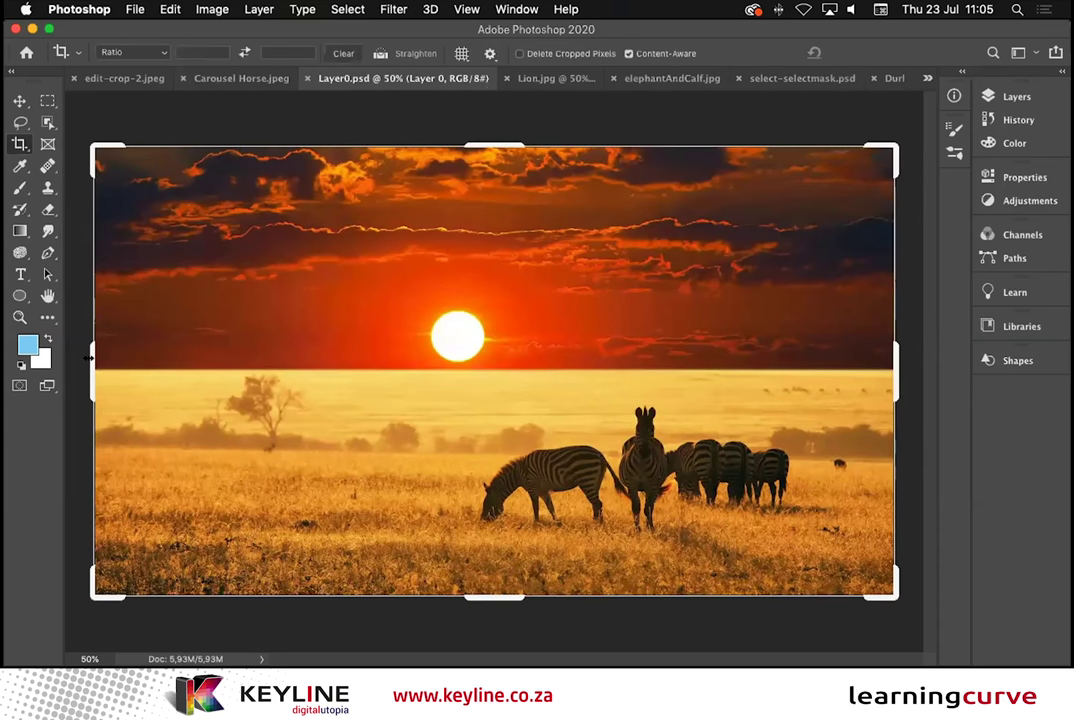
pyautogui.moveTo(67, 354)
pyautogui.mouseDown()
pyautogui.moveTo(55, 354)
pyautogui.moveTo(72, 358)
pyautogui.mouseUp()
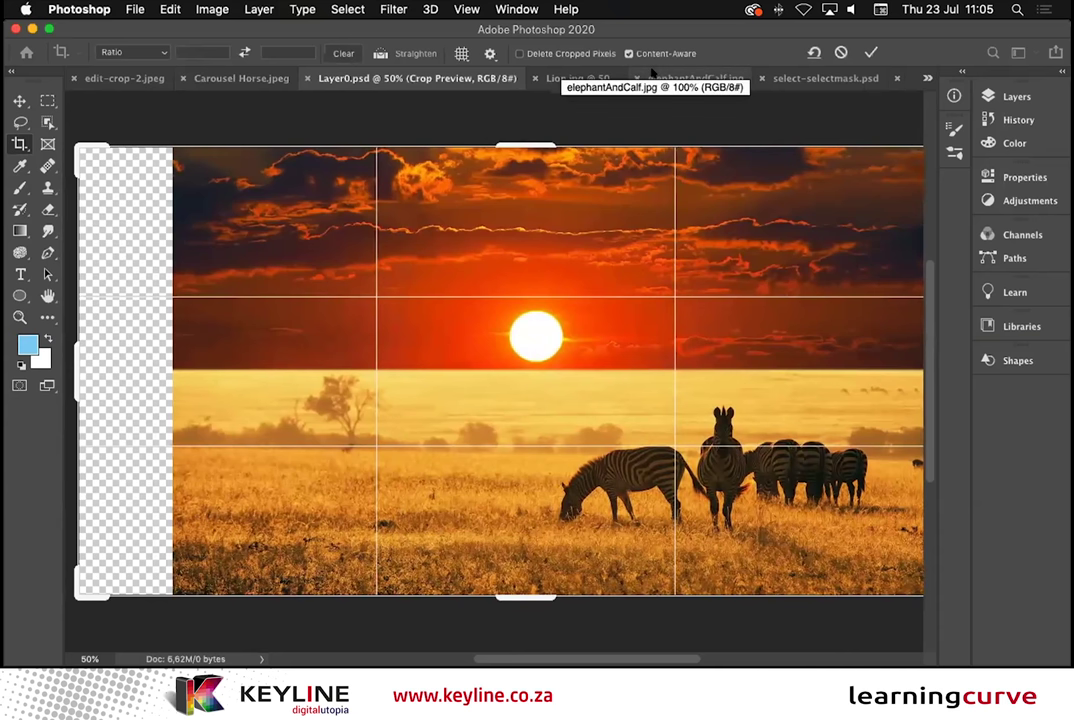
pyautogui.click(870, 51)
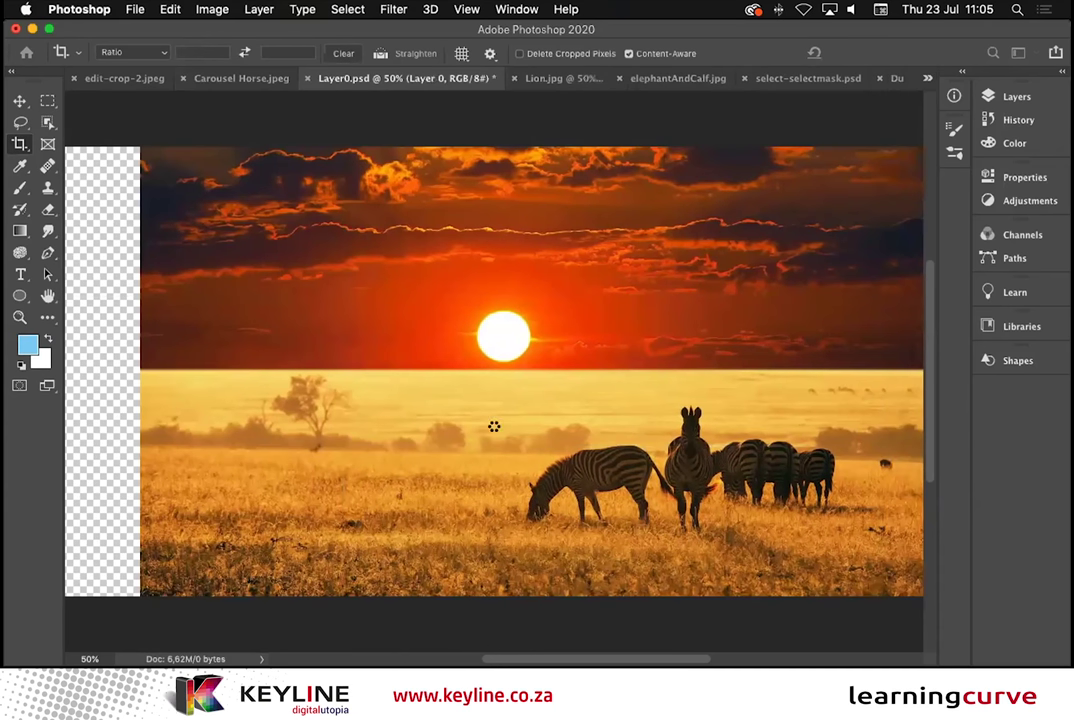
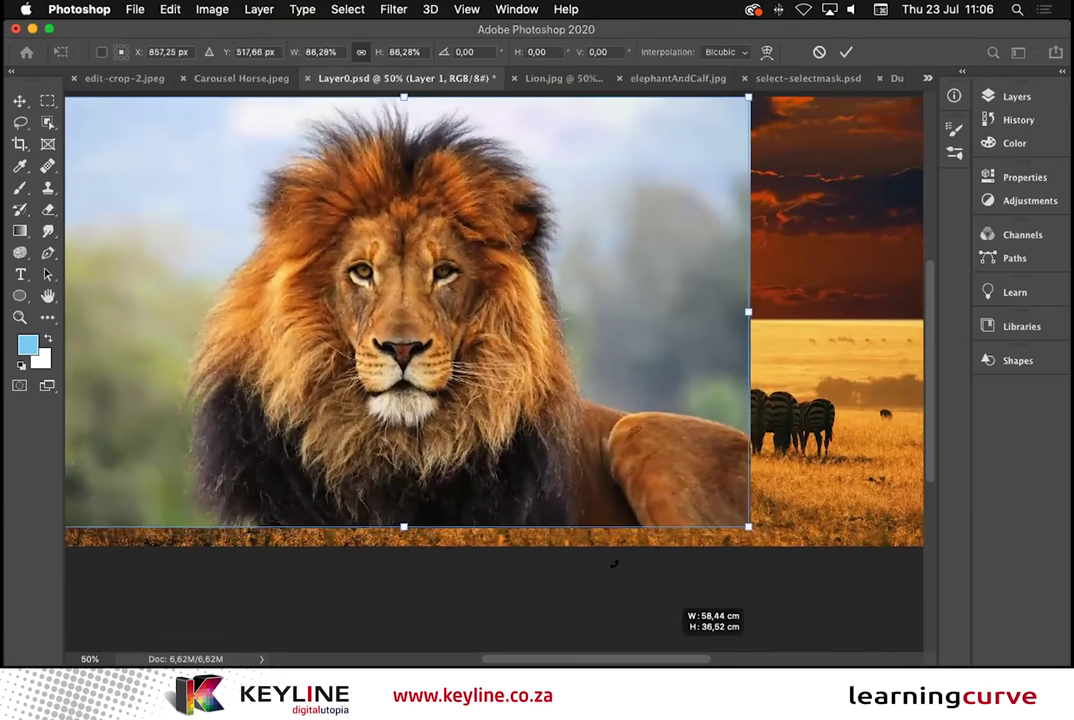
# Step: Place the lion picture over the left part of the sunset scene at 85,36% scale and apply the transform
pyautogui.moveTo(369, 392); pyautogui.dragTo(289, 404)
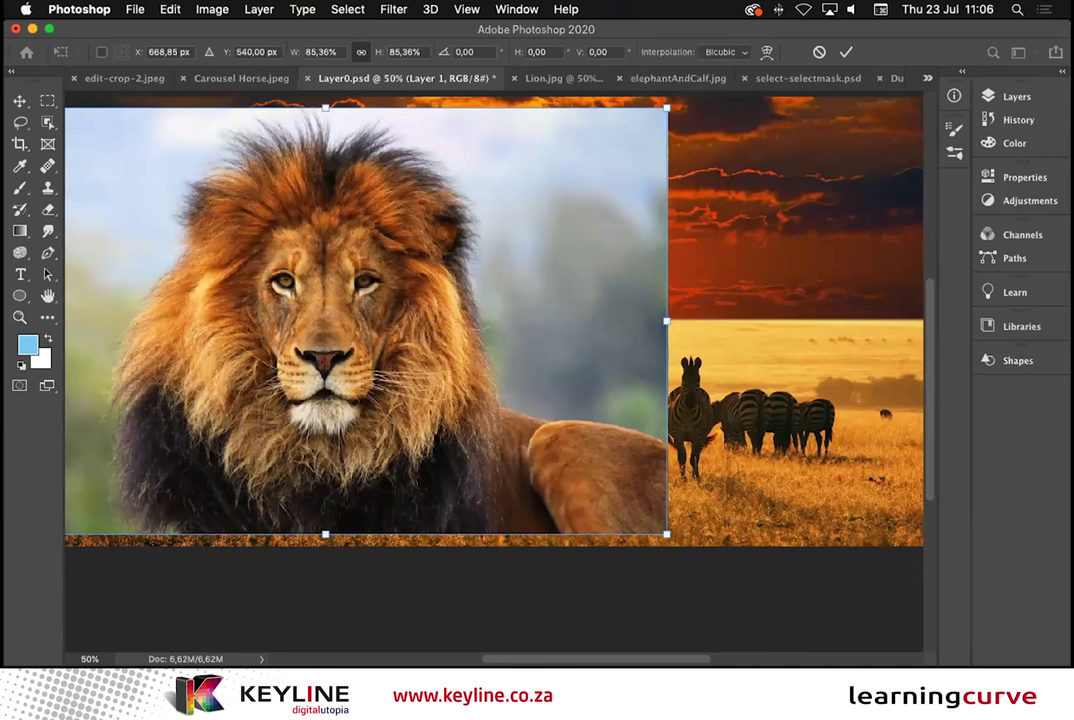
pyautogui.scroll(2, 361, 421)
pyautogui.hscroll(-2, 361, 421)
pyautogui.press('Return')
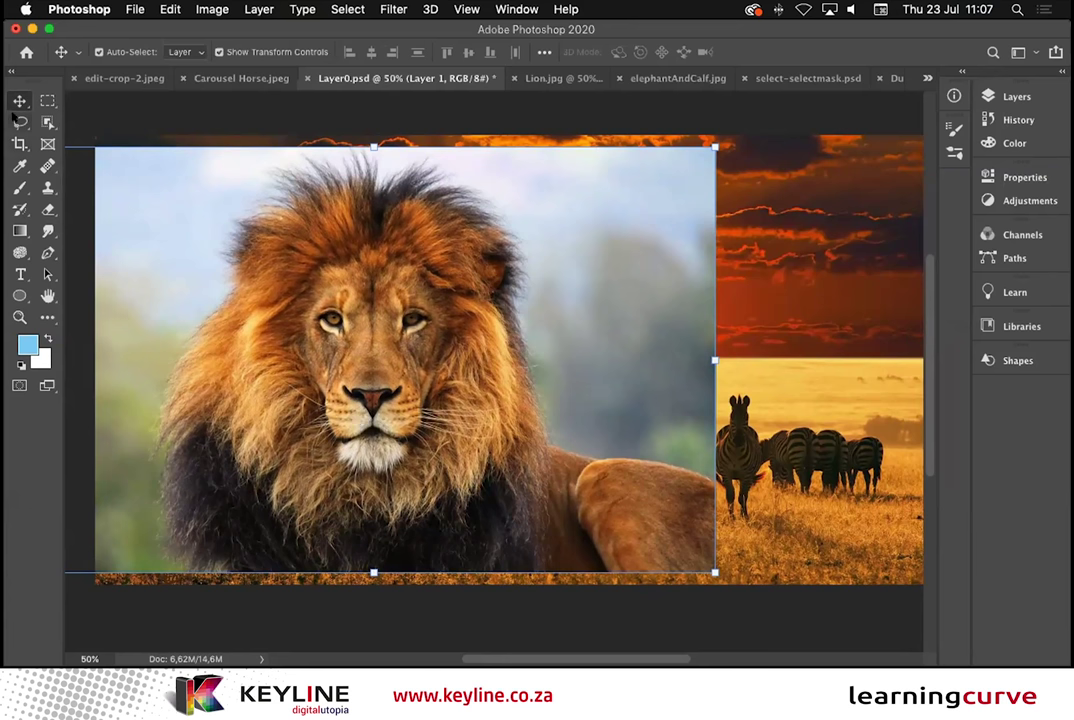
# Step: Select the lion with the Quick Selection tool and open the selection in Select and Mask
pyautogui.moveTo(48, 119)
pyautogui.mouseDown()
pyautogui.moveTo(62, 104)
pyautogui.moveTo(85, 125)
pyautogui.mouseUp()
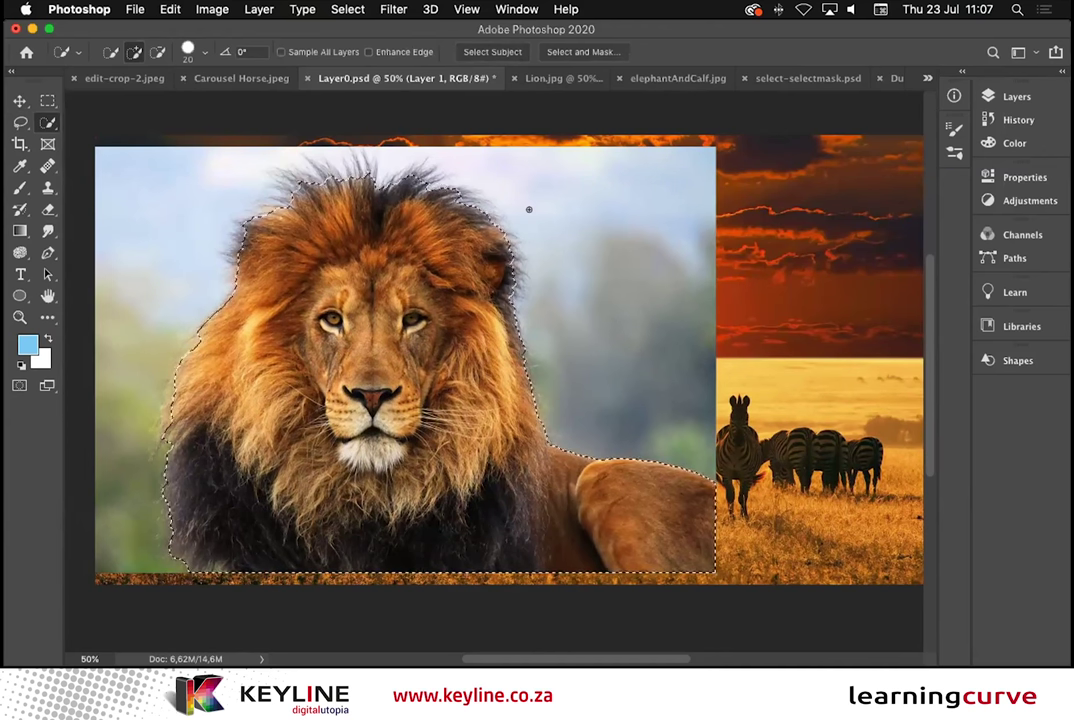
pyautogui.click(576, 51)
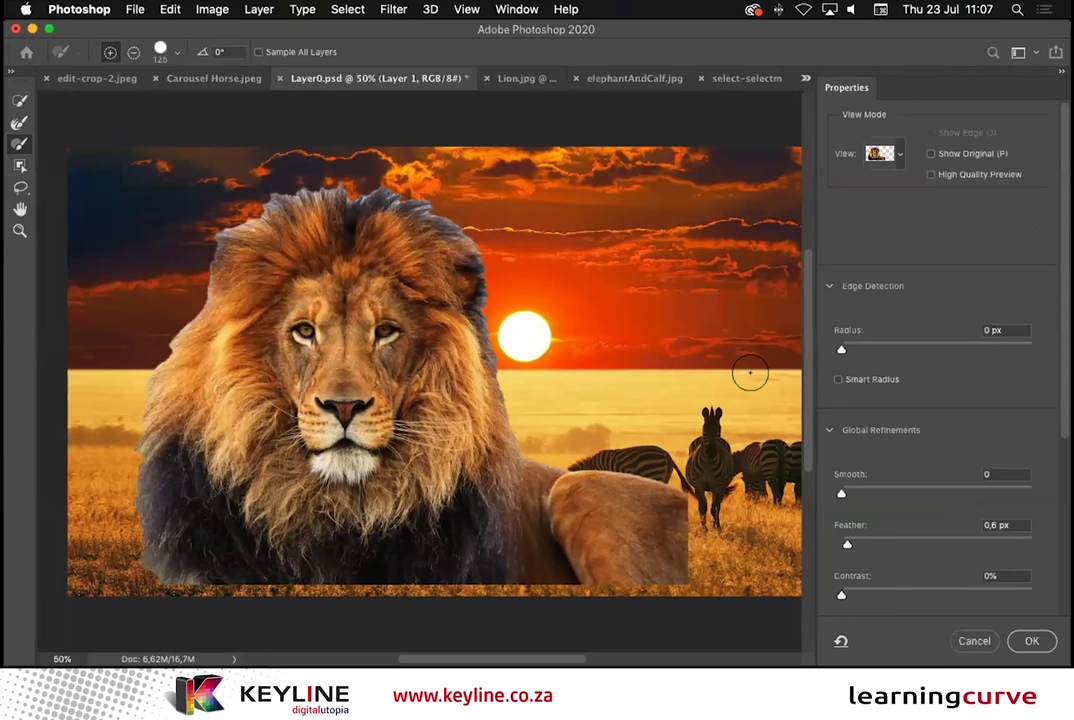
pyautogui.scroll(-4, 919, 446)
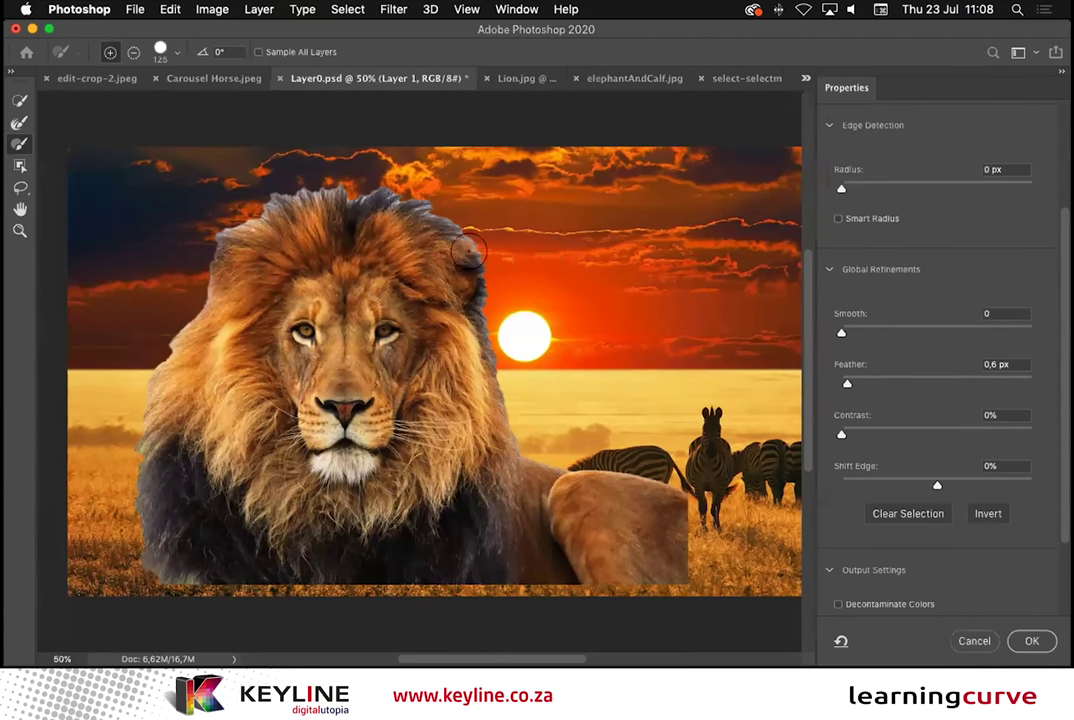
# Step: Brush around the lion's mane with the Refine Edge Brush and set the selection edge contrast to 40%
pyautogui.click(19, 123)
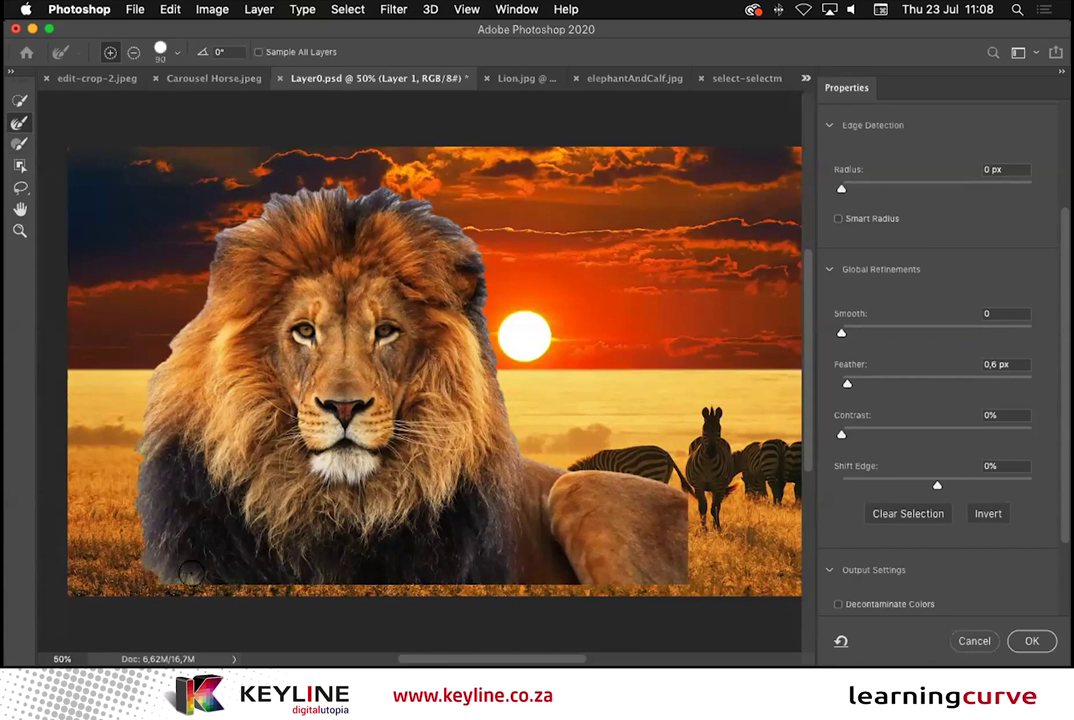
pyautogui.moveTo(142, 517)
pyautogui.mouseDown()
pyautogui.moveTo(175, 240)
pyautogui.moveTo(190, 205)
pyautogui.moveTo(220, 182)
pyautogui.moveTo(375, 192)
pyautogui.moveTo(410, 200)
pyautogui.moveTo(448, 234)
pyautogui.moveTo(511, 456)
pyautogui.moveTo(509, 431)
pyautogui.moveTo(500, 433)
pyautogui.mouseUp()
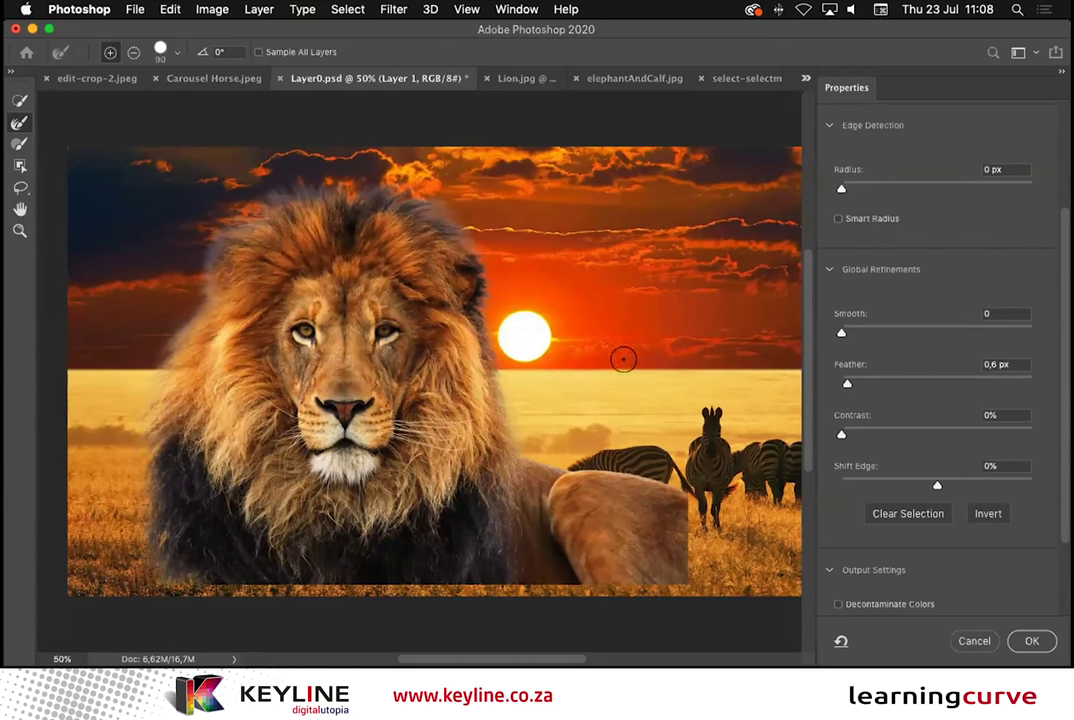
pyautogui.moveTo(843, 434); pyautogui.dragTo(904, 435)
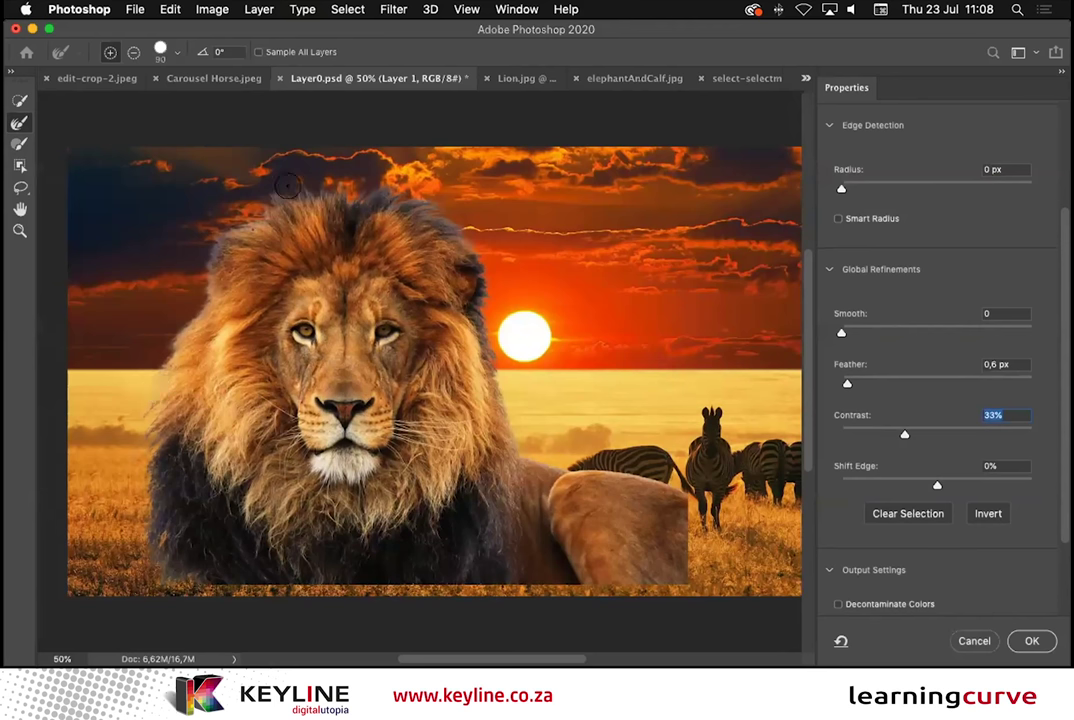
pyautogui.click(905, 435)
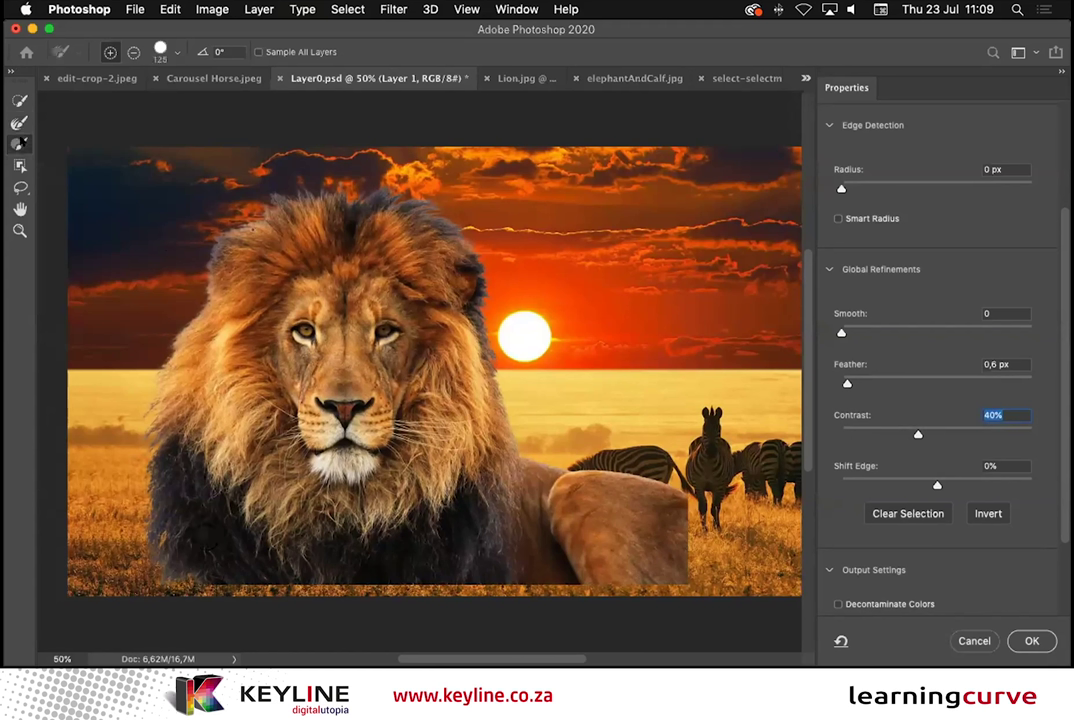
# Step: Subtract the lion's hindquarters from the selection by painting over them with the Brush tool
pyautogui.click(19, 143)
pyautogui.moveTo(570, 372); pyautogui.dragTo(596, 445)
pyautogui.press('alt')
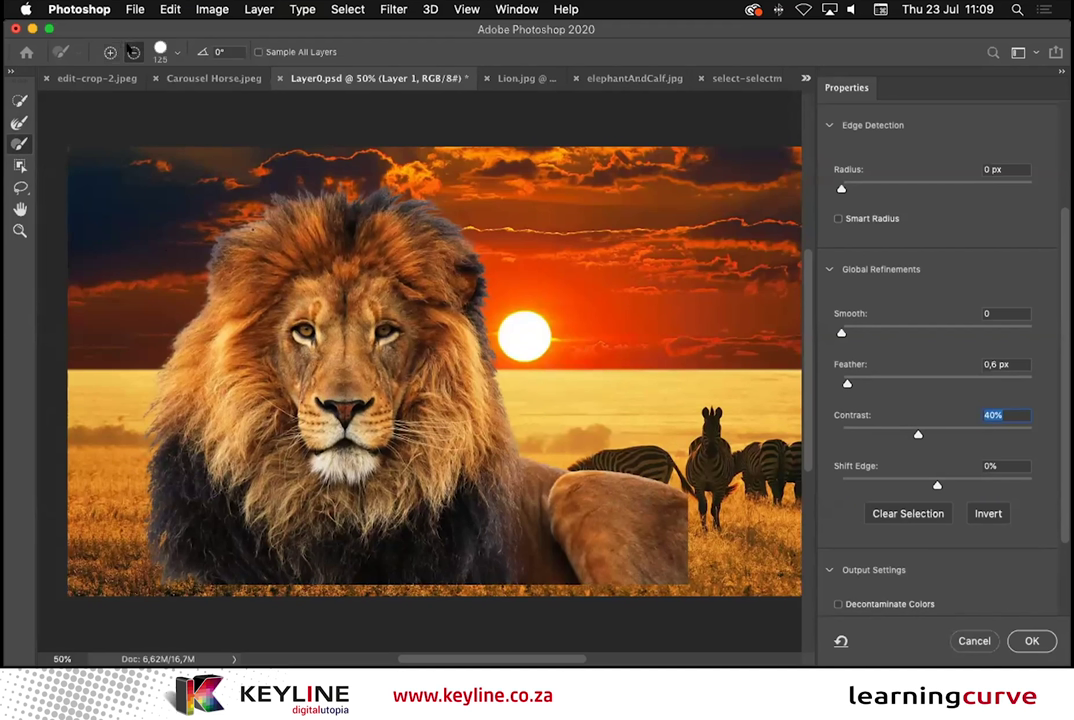
pyautogui.moveTo(560, 430)
pyautogui.mouseDown()
pyautogui.moveTo(655, 505)
pyautogui.moveTo(648, 566)
pyautogui.moveTo(618, 533)
pyautogui.moveTo(595, 527)
pyautogui.moveTo(610, 580)
pyautogui.moveTo(602, 567)
pyautogui.mouseUp()
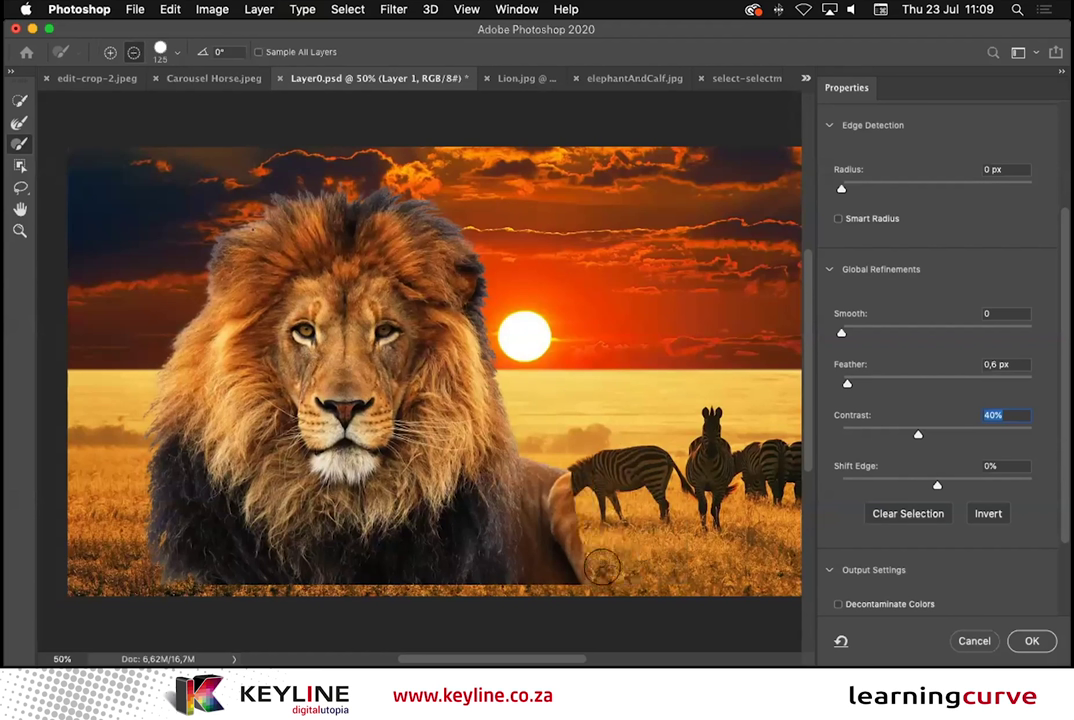
# Step: Subtract the lion's body and hindquarters below the mane from the selection, painting with a softened 233 px brush
pyautogui.press('alt')
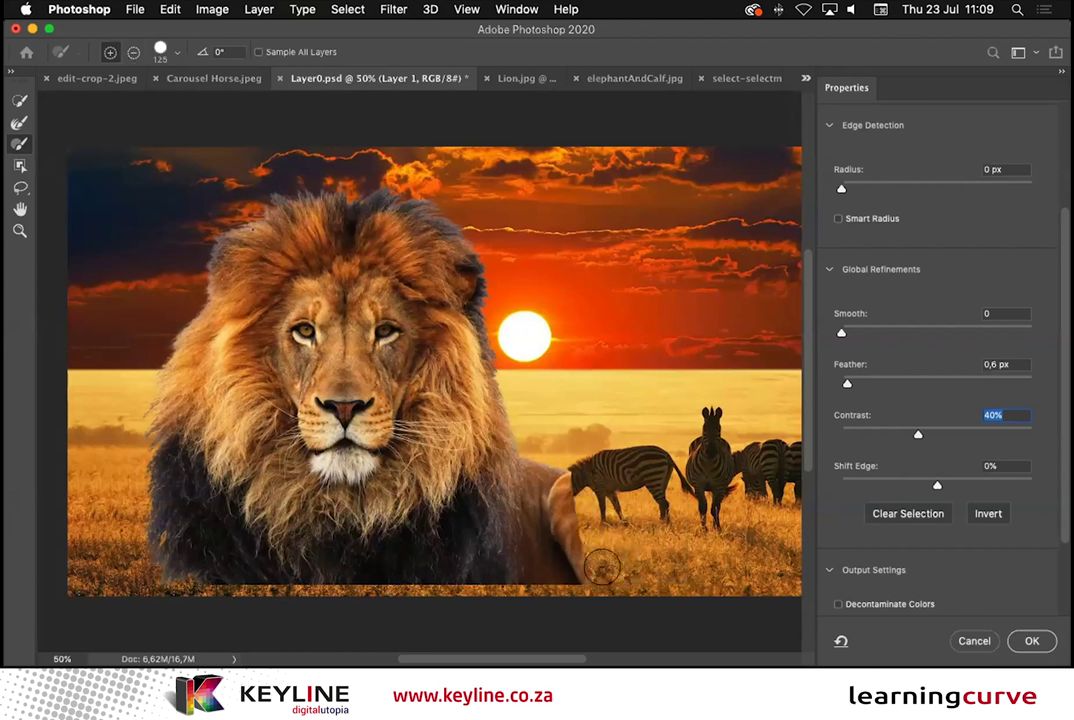
pyautogui.keyDown('ctrl'); pyautogui.keyDown('alt'); pyautogui.click(594, 391); pyautogui.keyUp('alt'); pyautogui.keyUp('ctrl')
pyautogui.moveTo(558, 462)
pyautogui.mouseDown()
pyautogui.moveTo(562, 558)
pyautogui.moveTo(555, 517)
pyautogui.moveTo(571, 537)
pyautogui.moveTo(558, 466)
pyautogui.mouseUp()
pyautogui.keyDown('ctrl'); pyautogui.keyDown('alt'); pyautogui.click(598, 355); pyautogui.keyUp('alt'); pyautogui.keyUp('ctrl')
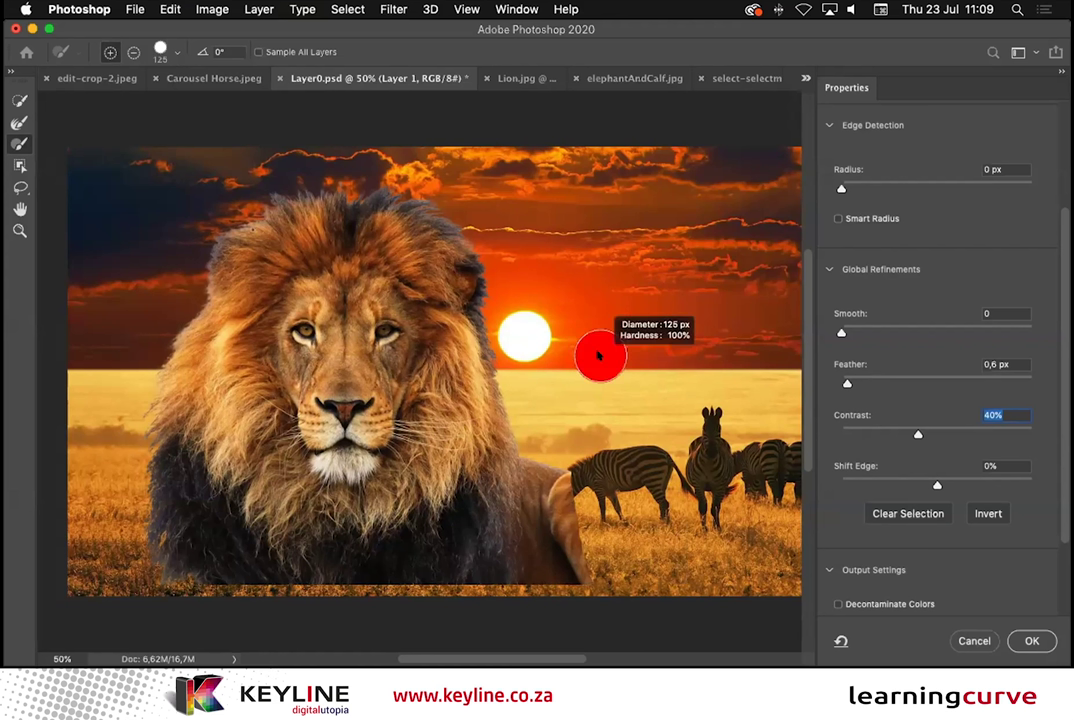
pyautogui.keyDown('ctrl'); pyautogui.keyDown('alt'); pyautogui.click(618, 439); pyautogui.keyUp('alt'); pyautogui.keyUp('ctrl')
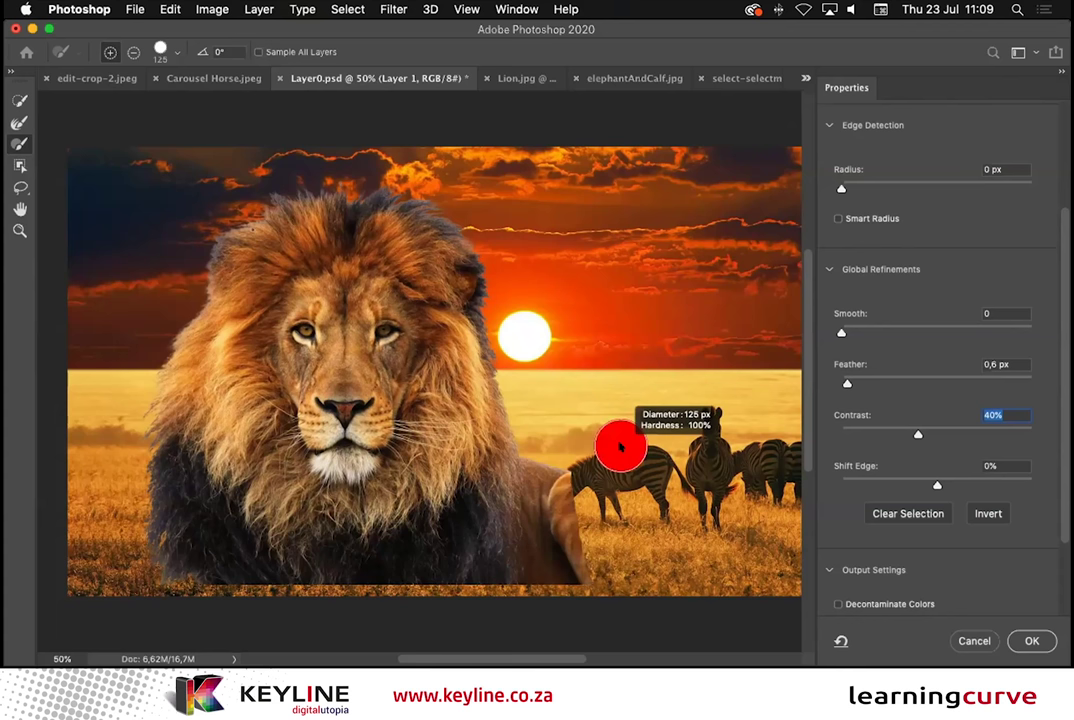
pyautogui.moveTo(618, 447)
pyautogui.mouseDown()
pyautogui.moveTo(767, 463)
pyautogui.moveTo(638, 450)
pyautogui.moveTo(654, 451)
pyautogui.moveTo(640, 360)
pyautogui.moveTo(650, 132)
pyautogui.moveTo(647, 271)
pyautogui.moveTo(623, 452)
pyautogui.moveTo(647, 137)
pyautogui.mouseUp()
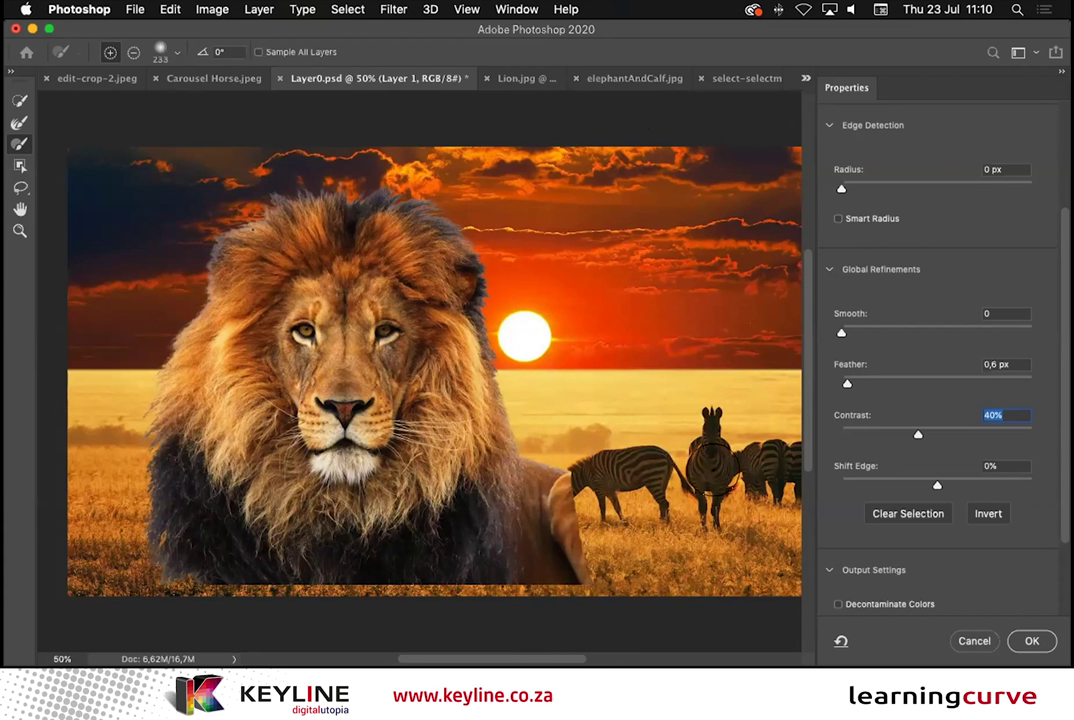
pyautogui.press('alt')
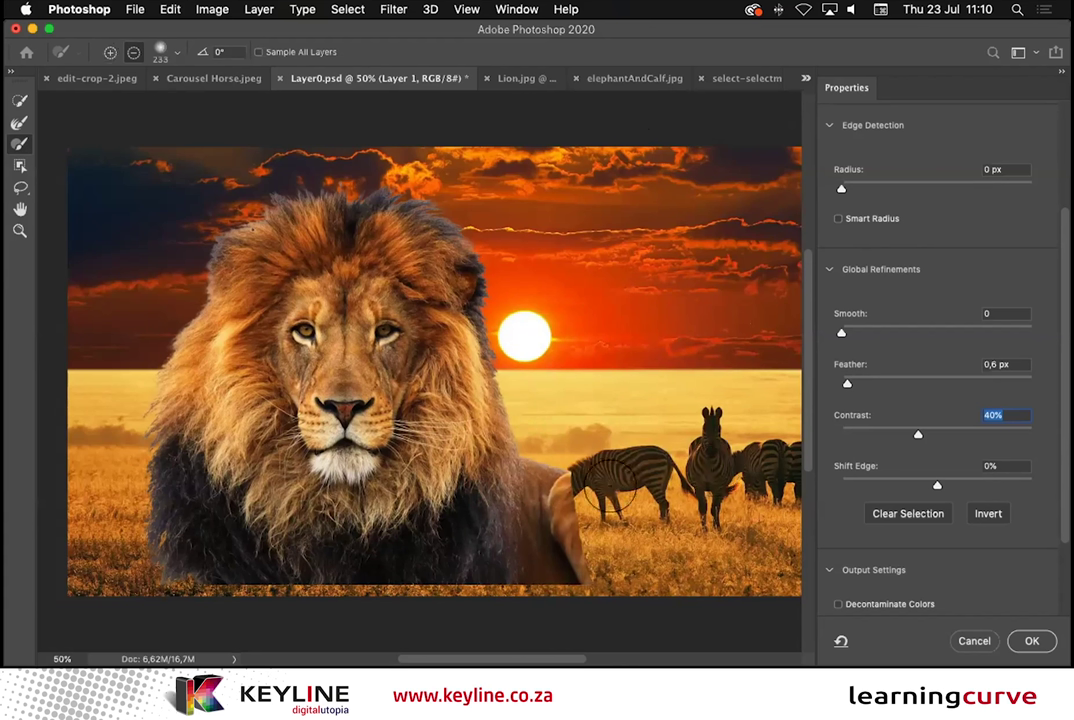
pyautogui.moveTo(610, 497)
pyautogui.mouseDown()
pyautogui.moveTo(536, 578)
pyautogui.moveTo(470, 400)
pyautogui.moveTo(460, 440)
pyautogui.moveTo(420, 490)
pyautogui.moveTo(272, 600)
pyautogui.moveTo(130, 555)
pyautogui.moveTo(112, 538)
pyautogui.moveTo(408, 581)
pyautogui.mouseUp()
pyautogui.moveTo(500, 537)
pyautogui.mouseDown()
pyautogui.moveTo(523, 469)
pyautogui.moveTo(475, 535)
pyautogui.moveTo(408, 572)
pyautogui.moveTo(230, 577)
pyautogui.moveTo(165, 528)
pyautogui.moveTo(118, 460)
pyautogui.moveTo(210, 570)
pyautogui.mouseUp()
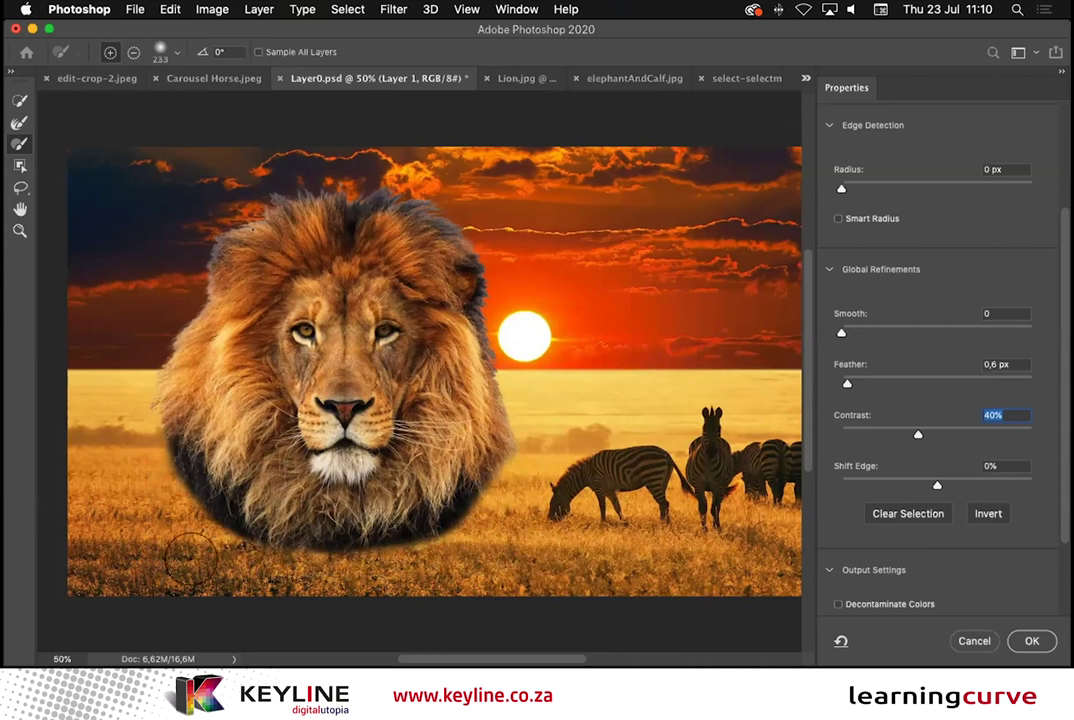
# Step: Output the refined lion selection as a Layer Mask and apply Select and Mask
pyautogui.scroll(-4, 1060, 435)
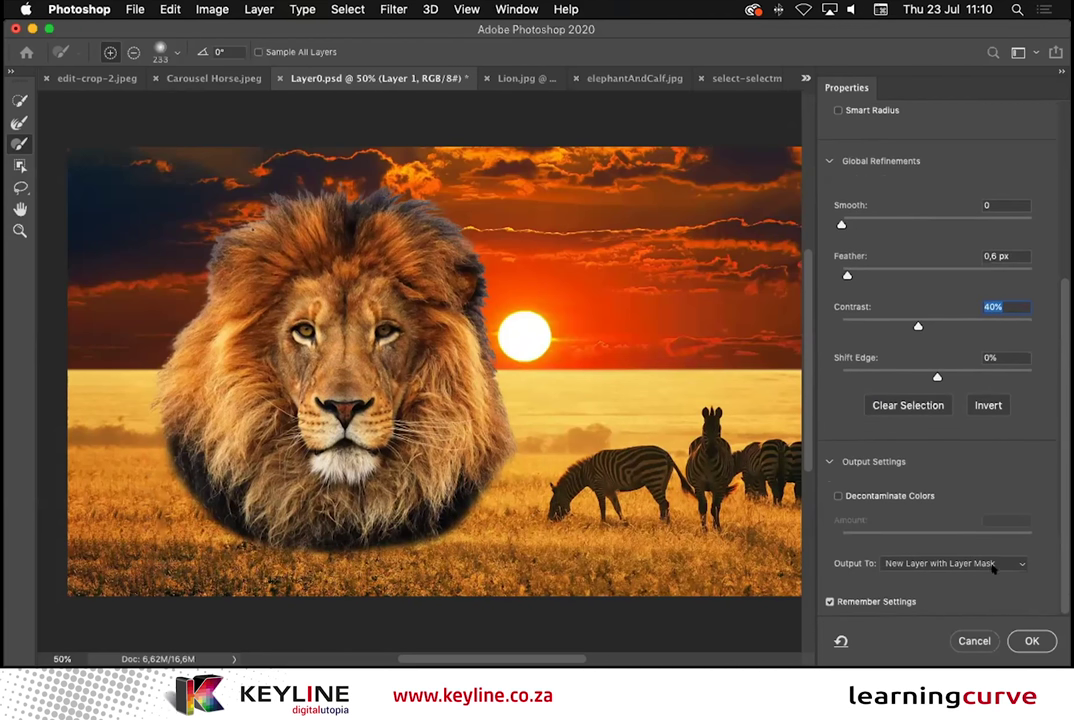
pyautogui.click(968, 566)
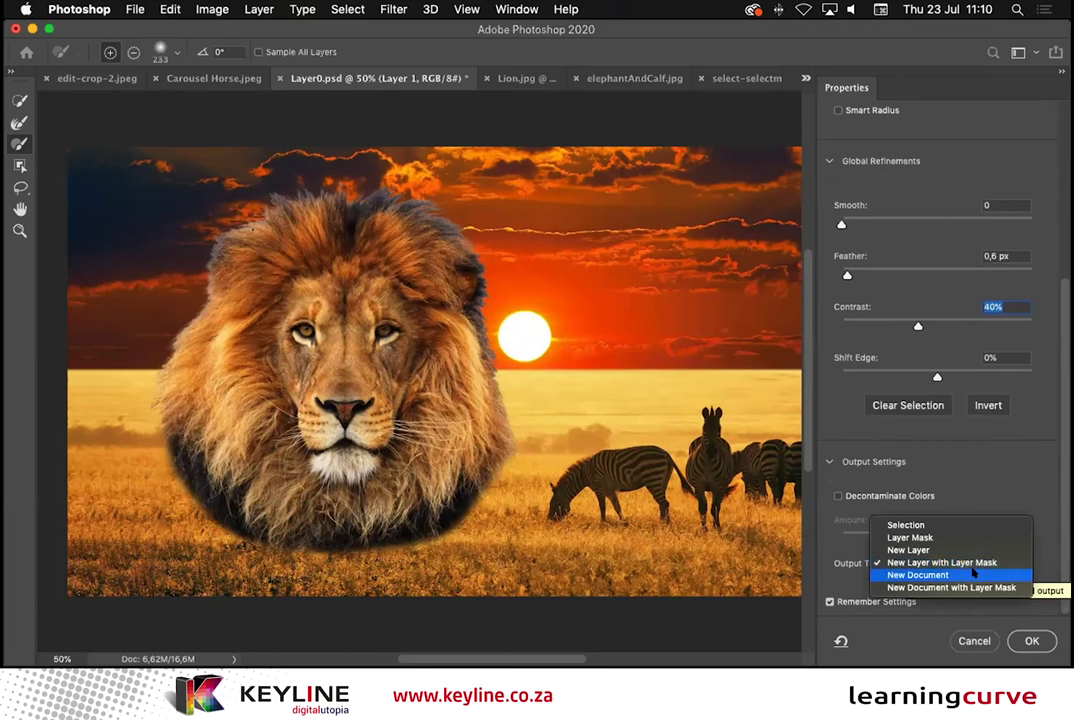
pyautogui.click(902, 539)
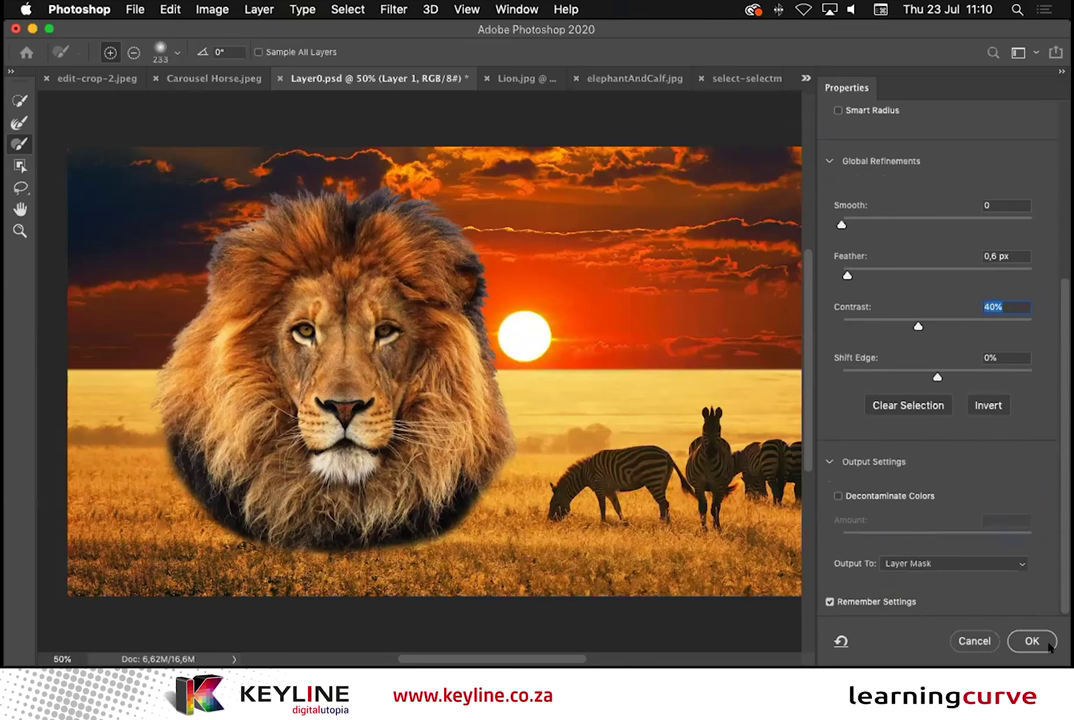
pyautogui.click(1033, 640)
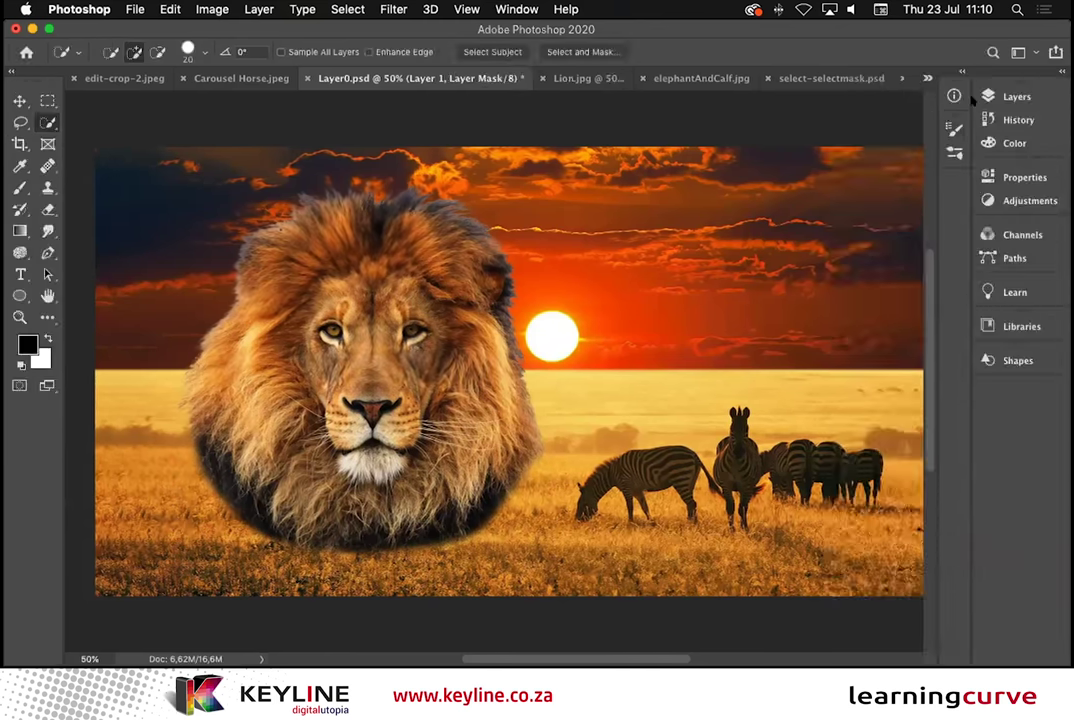
# Step: Set the masked lion layer's blending mode to Hard Light
pyautogui.click(1003, 92)
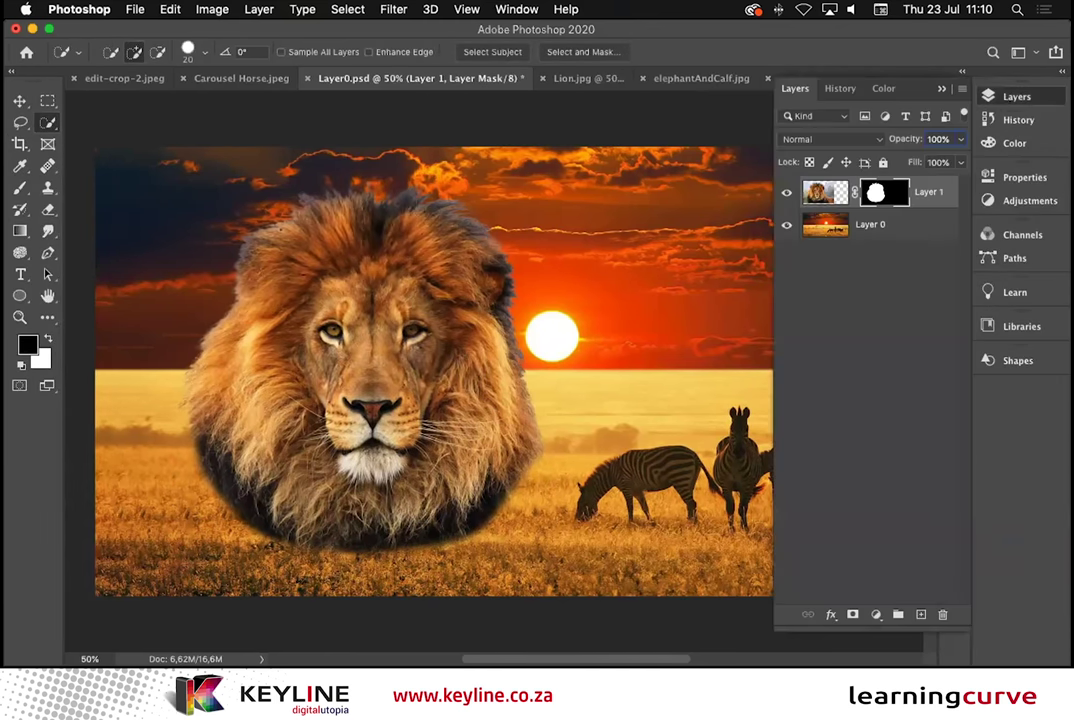
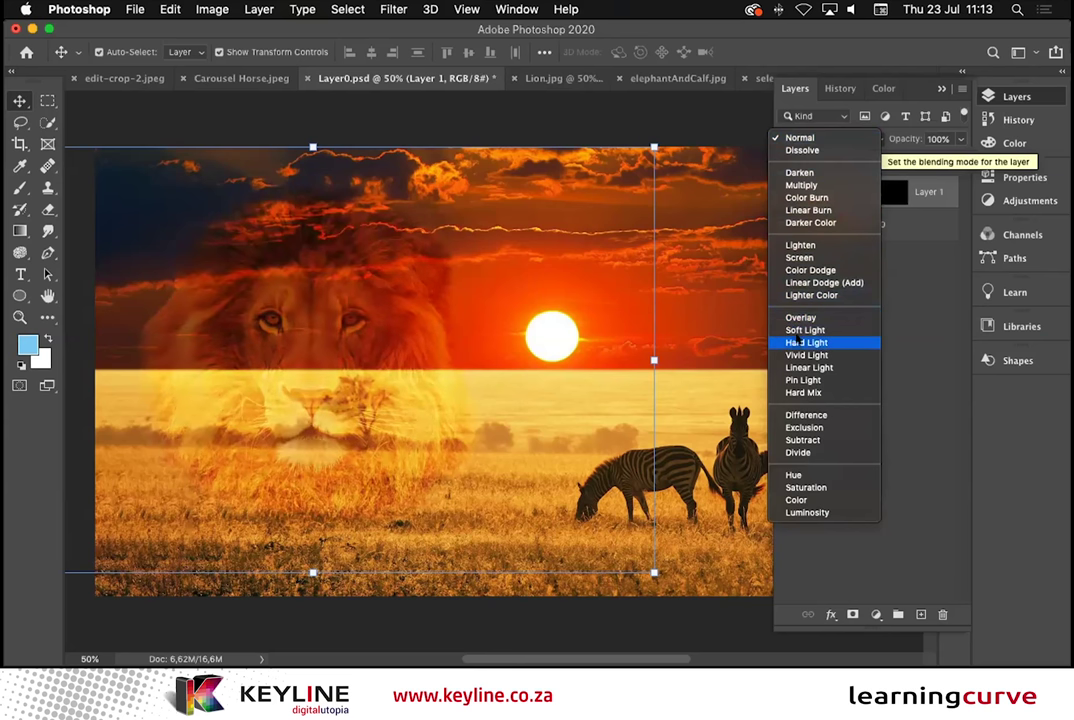
pyautogui.click(806, 342)
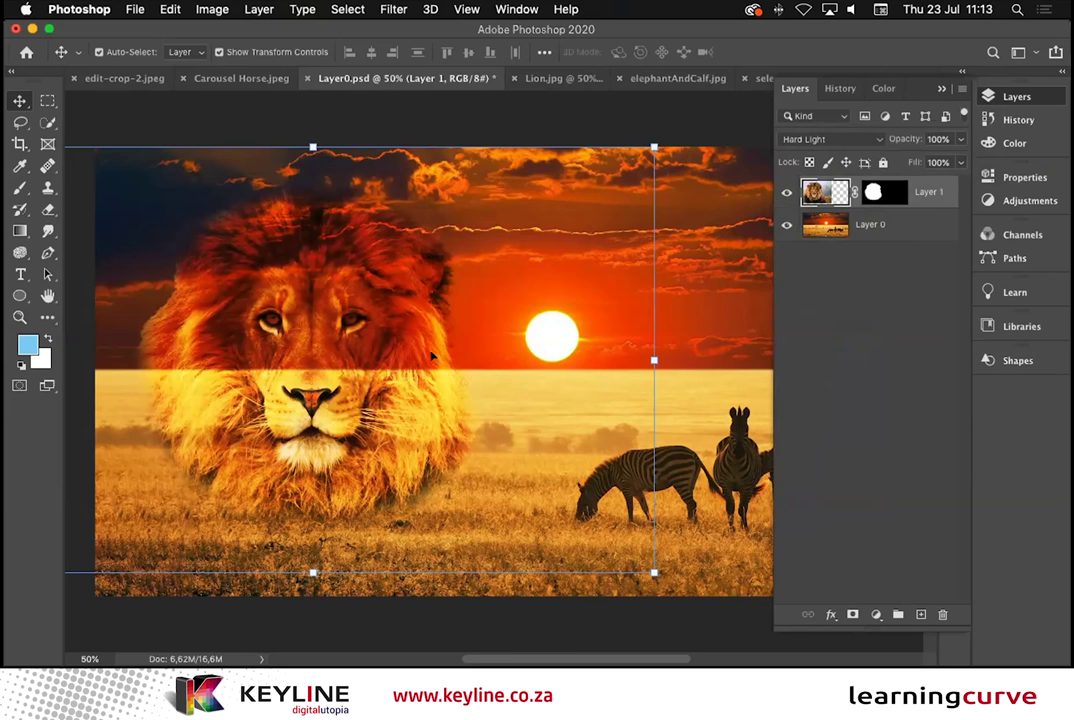
pyautogui.press('F7')
# Step: Add a two-line "Lion King" title above the background layer, in the sky beside the sun, with one word per line
pyautogui.hotkey('alt', '[')
pyautogui.press('super+minus')
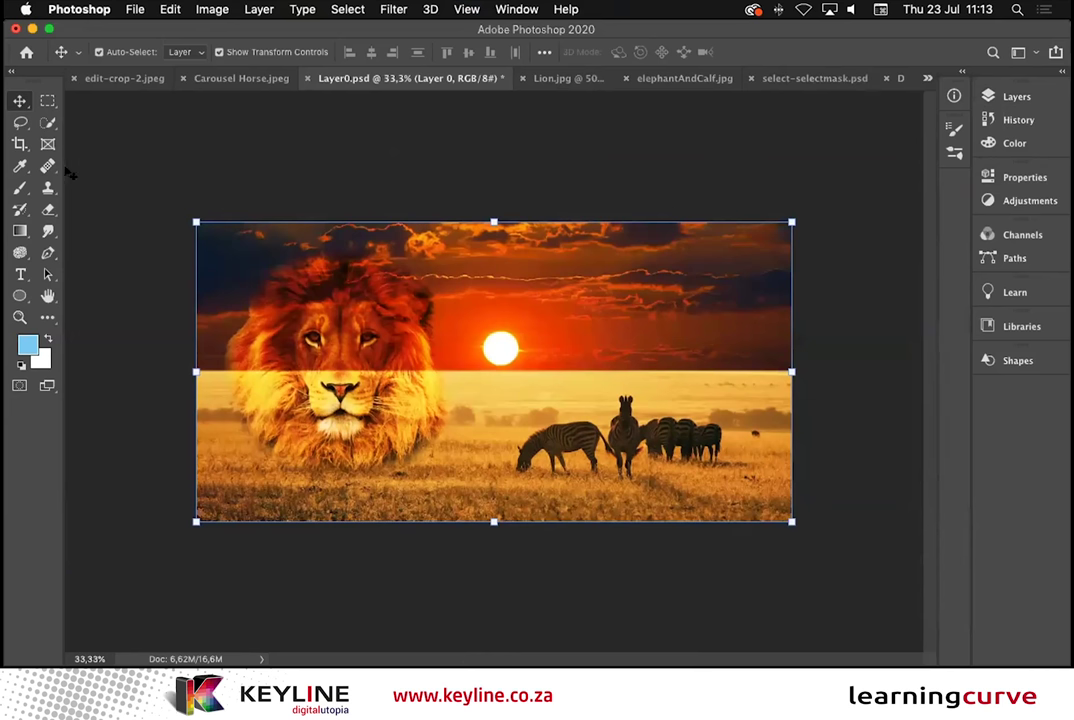
pyautogui.press('t')
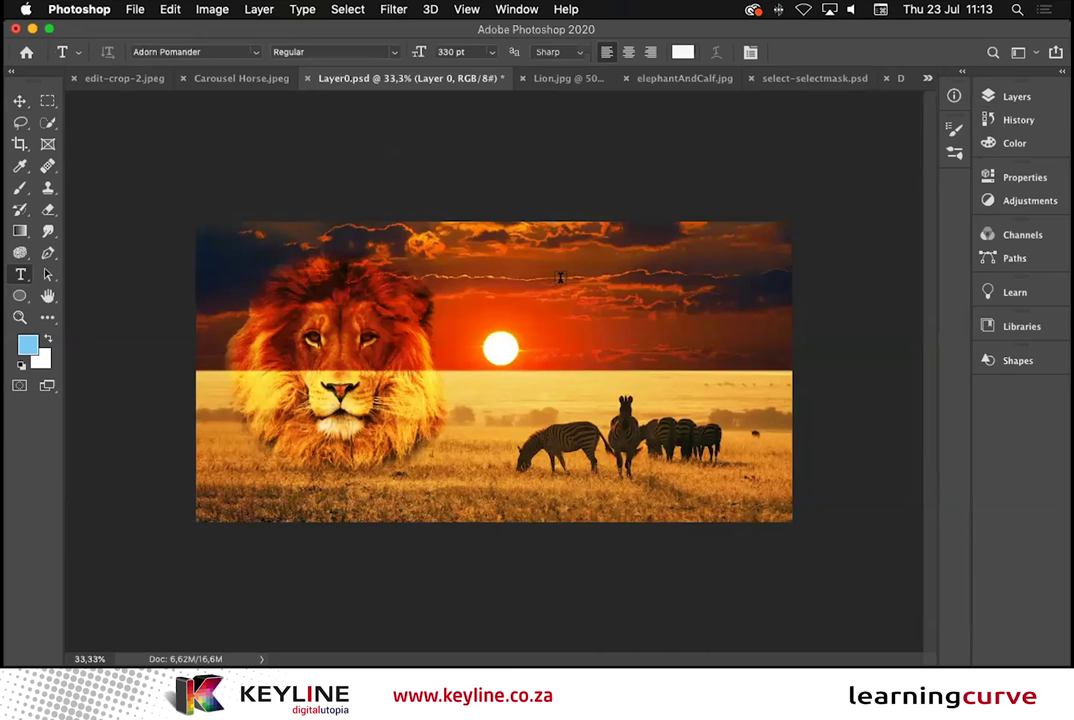
pyautogui.click(563, 266)
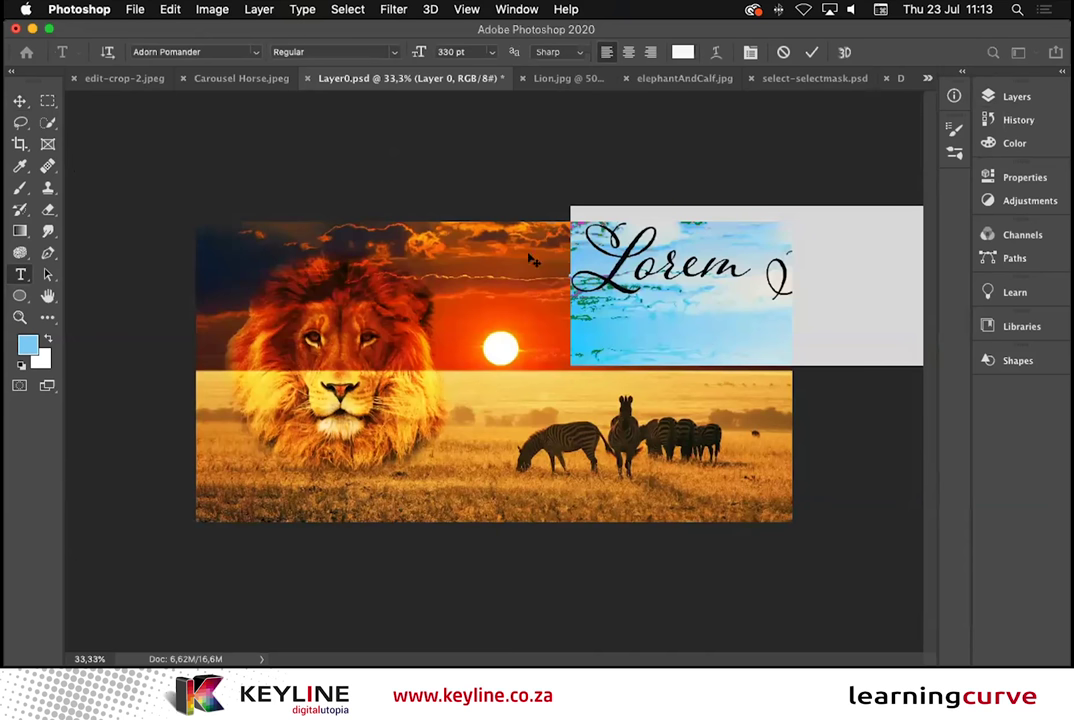
pyautogui.write('Li')
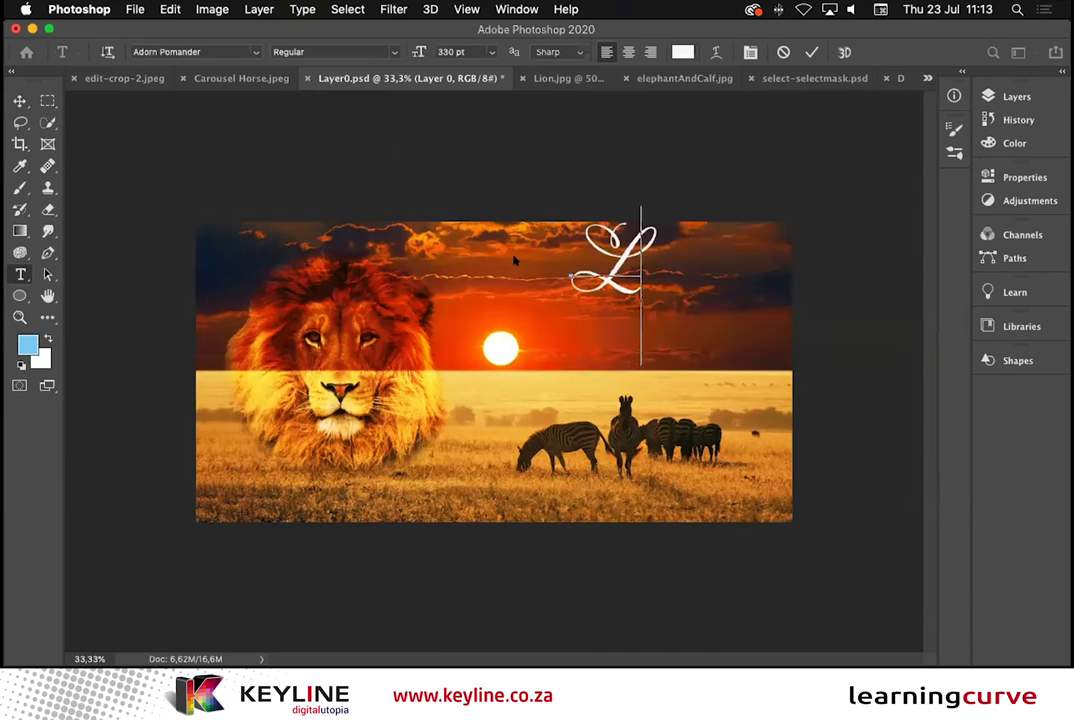
pyautogui.write('on')
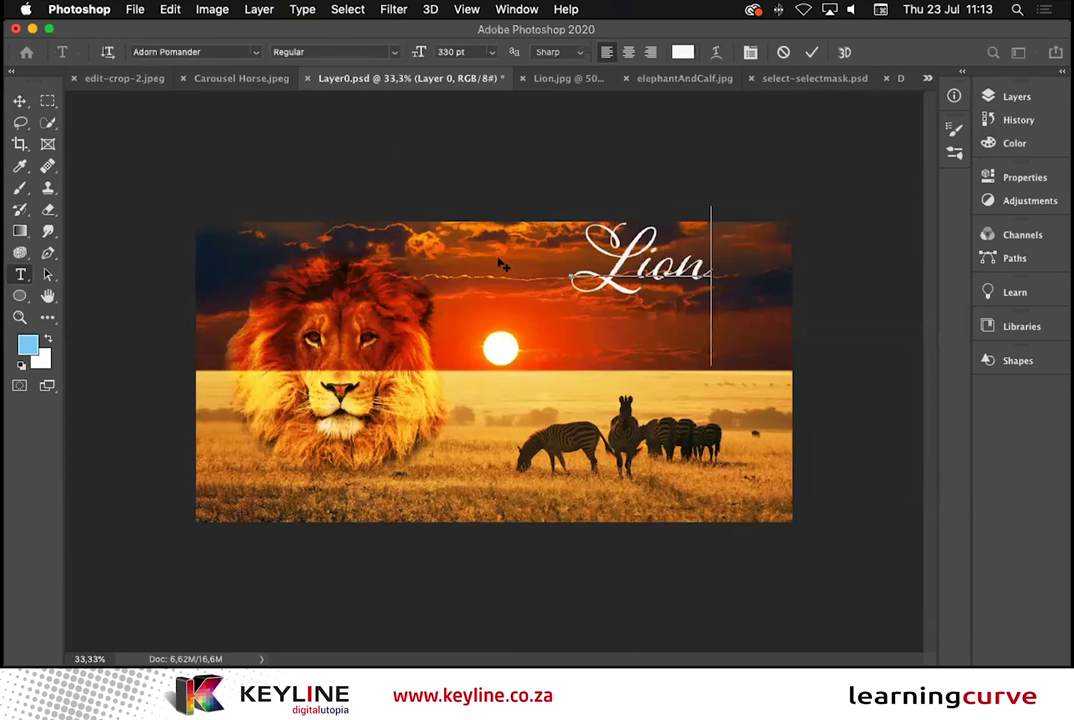
pyautogui.press('Return')
pyautogui.write('King')
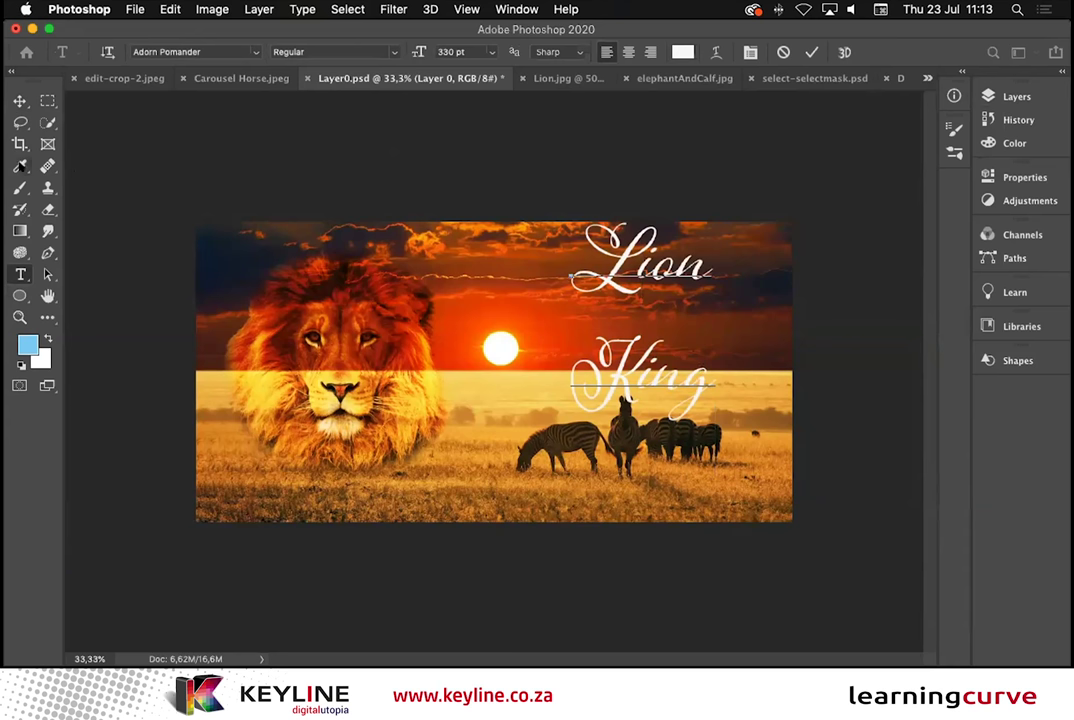
pyautogui.click(19, 101)
pyautogui.click(135, 318)
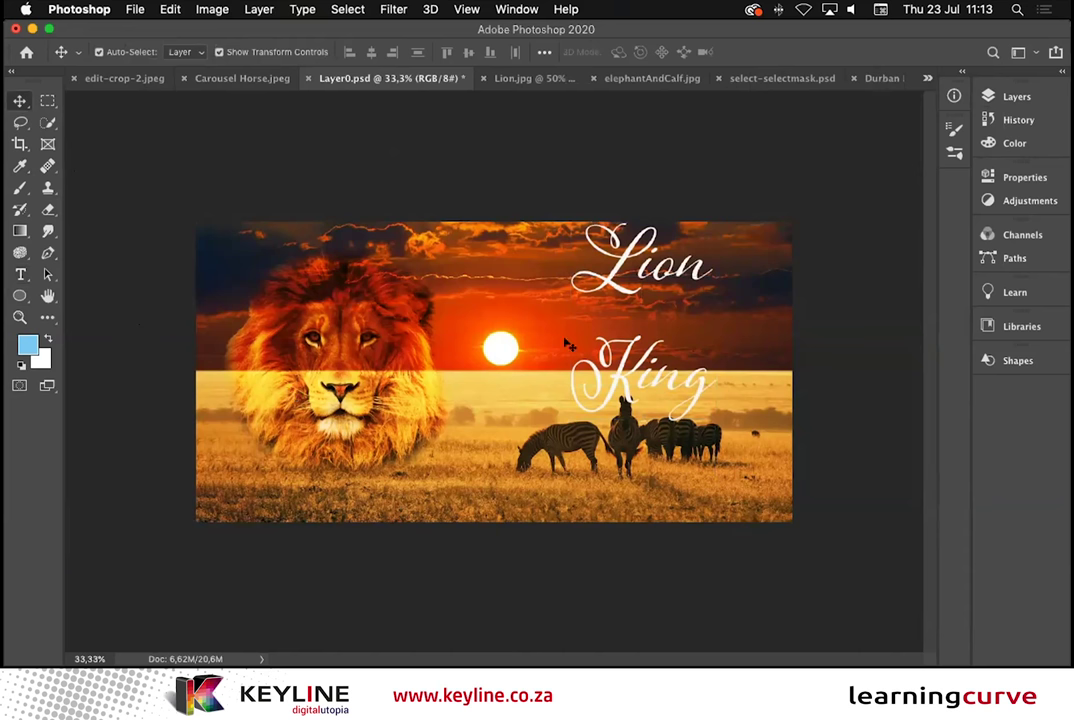
# Step: Change the "Lion King" title's font to Lion kinG and reduce its size to 239 pt
pyautogui.doubleClick(640, 300)
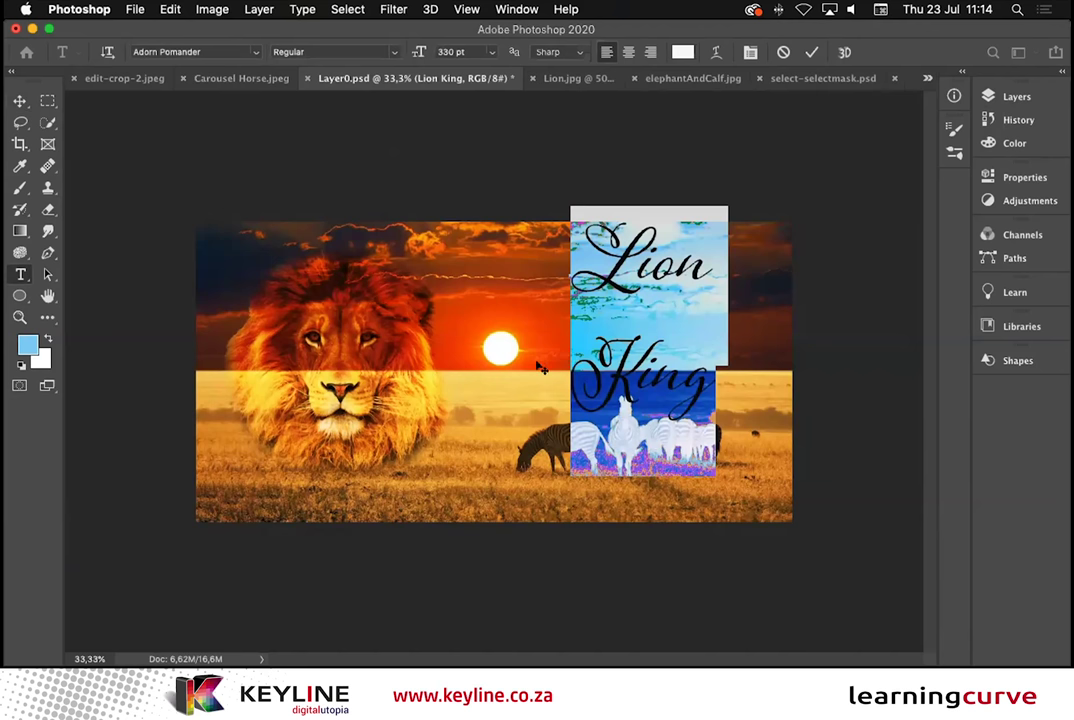
pyautogui.click(250, 50)
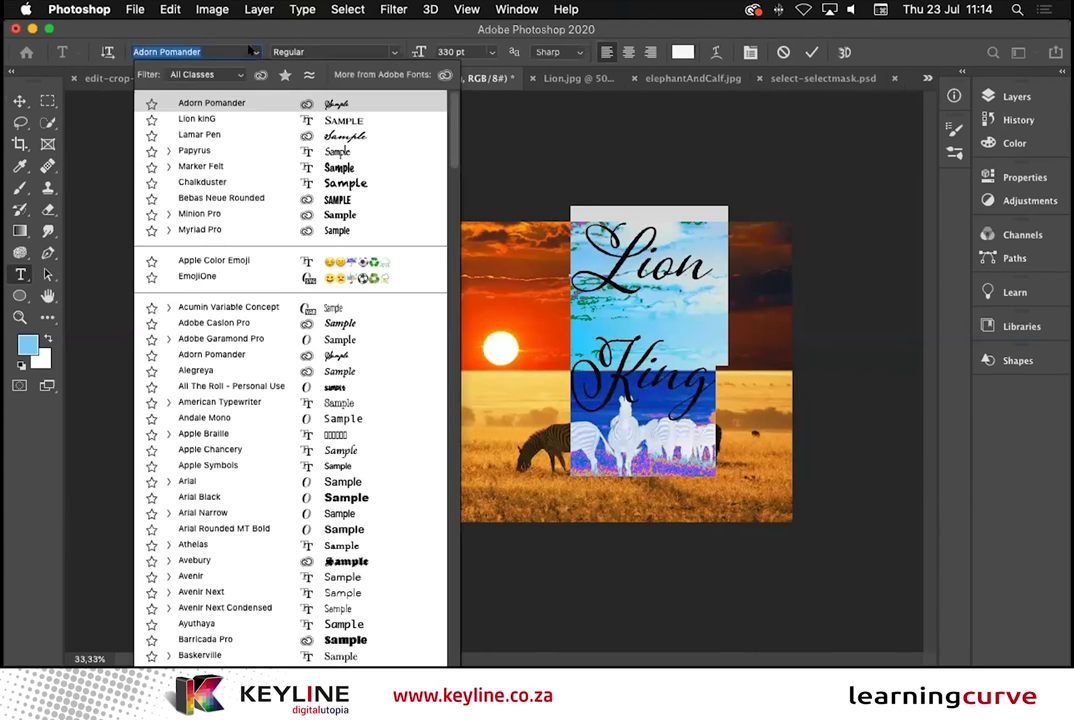
pyautogui.click(250, 115)
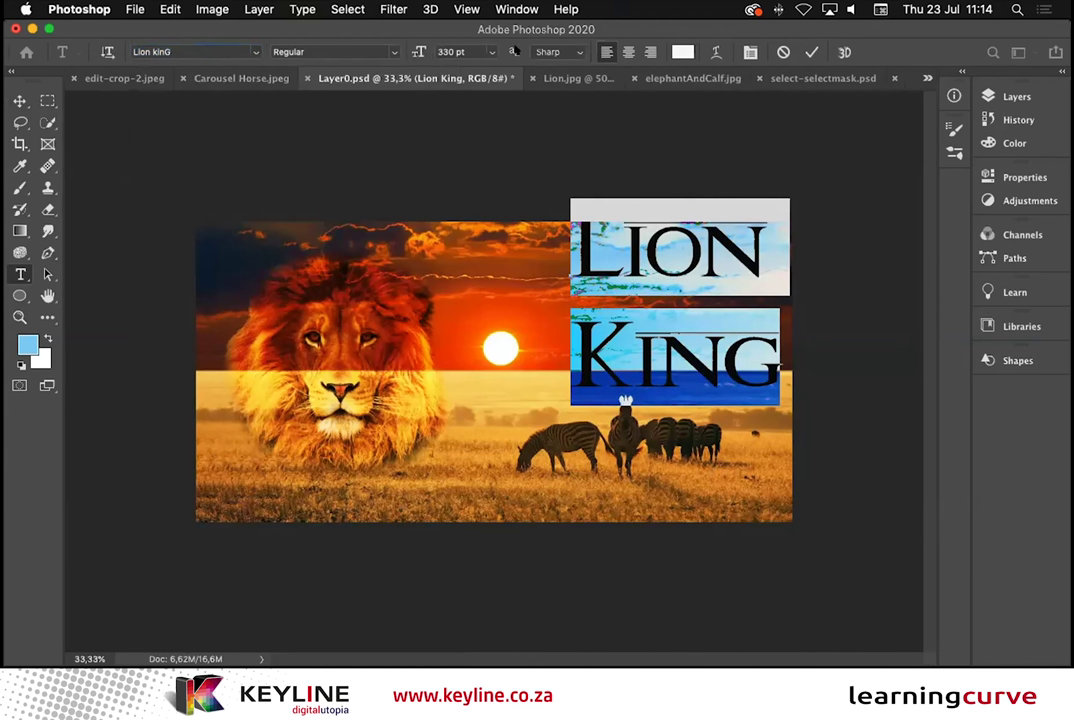
pyautogui.click(440, 51)
pyautogui.write('3')
pyautogui.moveTo(420, 53); pyautogui.dragTo(372, 46)
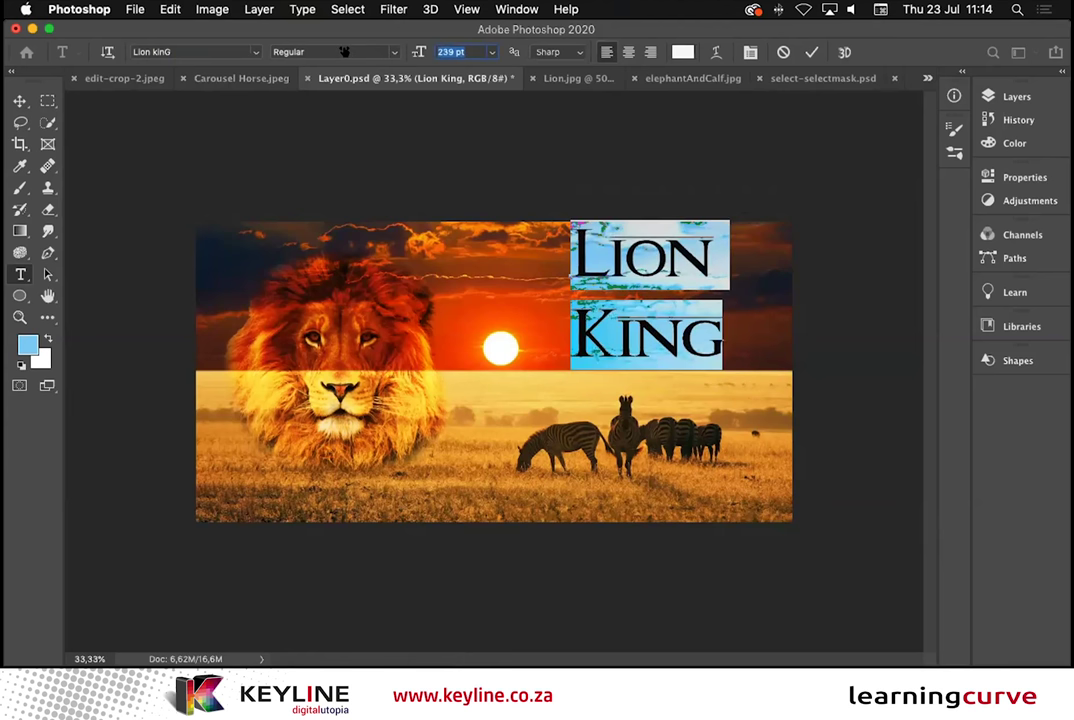
# Step: Commit the title text, move it slightly lower in the sky and deselect its layer
pyautogui.click(20, 101)
pyautogui.moveTo(580, 247); pyautogui.dragTo(578, 264)
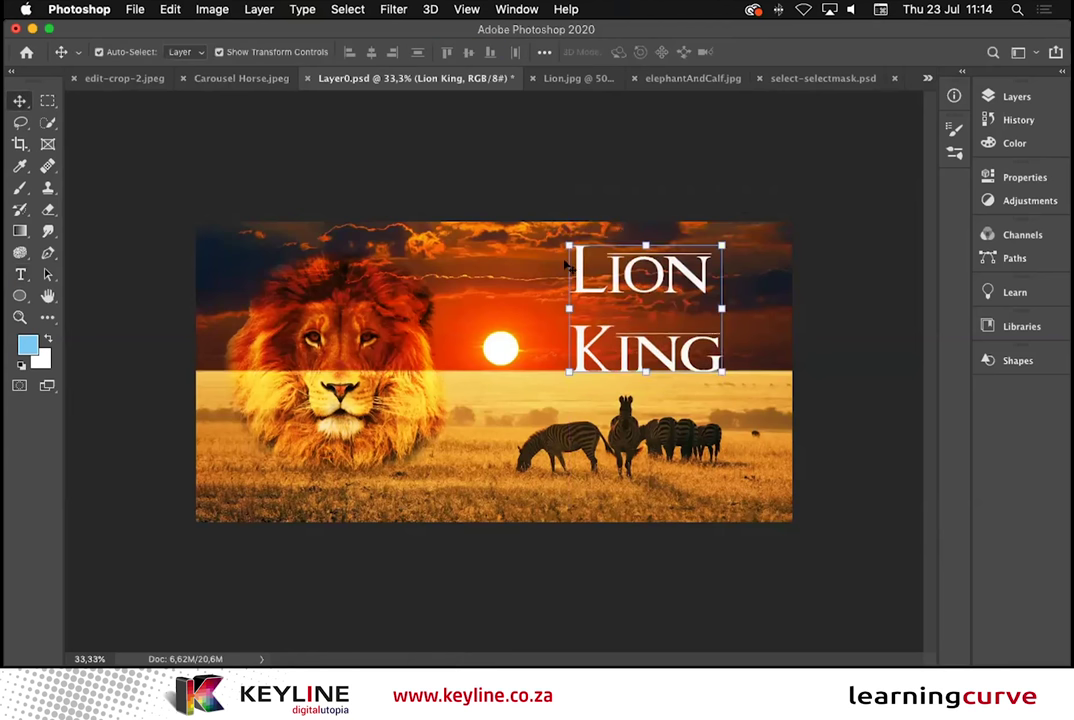
pyautogui.click(119, 179)
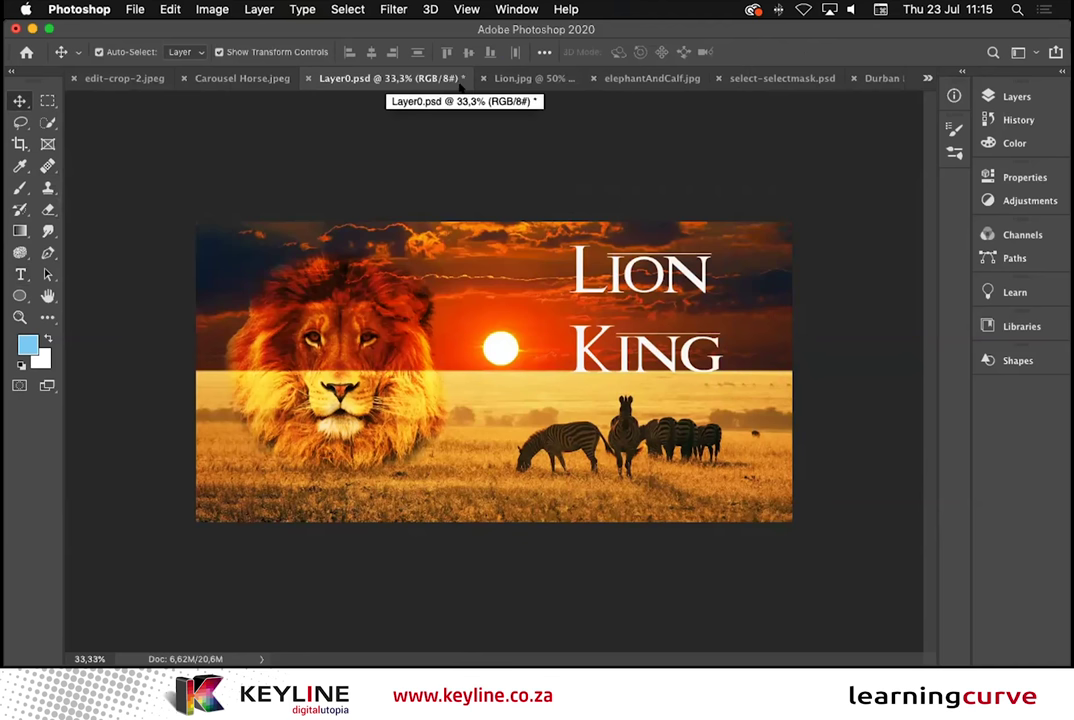
# Step: Switch to elephantAndCalf.jpg, try Select Subject on the elephants, and clear the selection
pyautogui.click(641, 78)
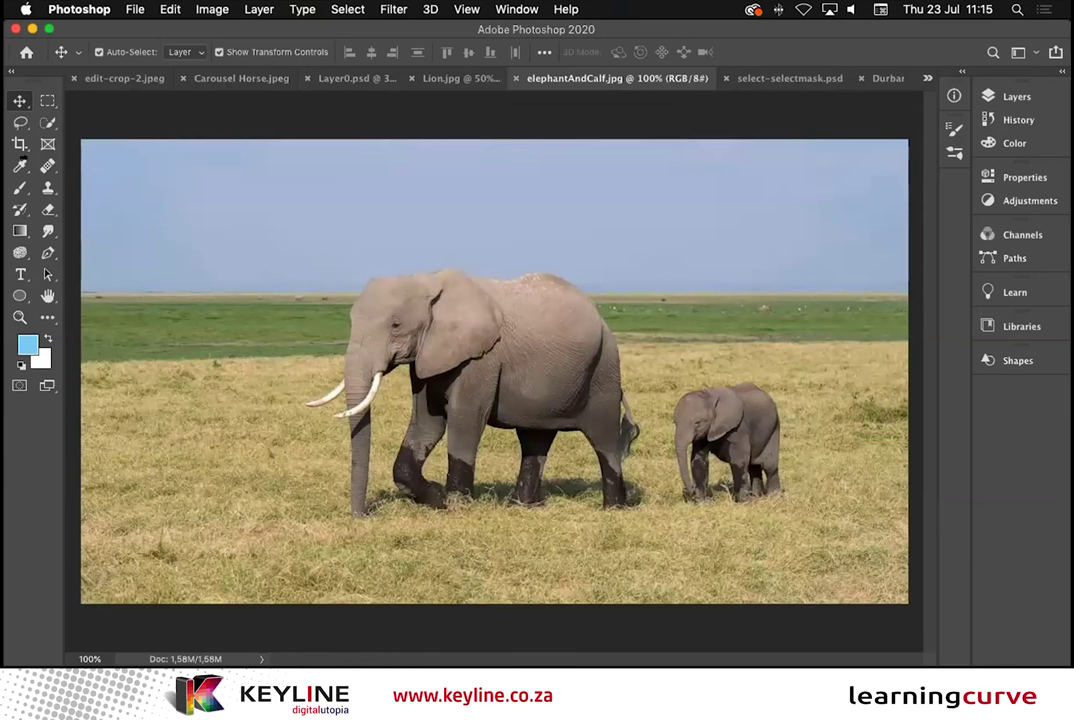
pyautogui.click(47, 122)
pyautogui.click(467, 50)
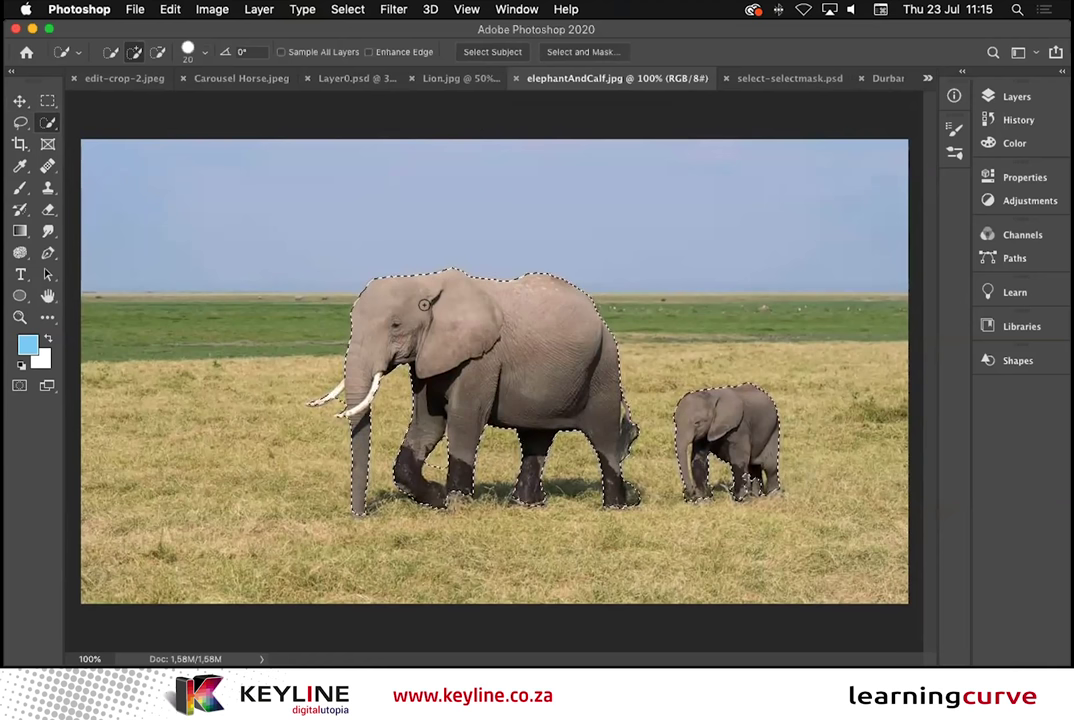
pyautogui.press('super+d')
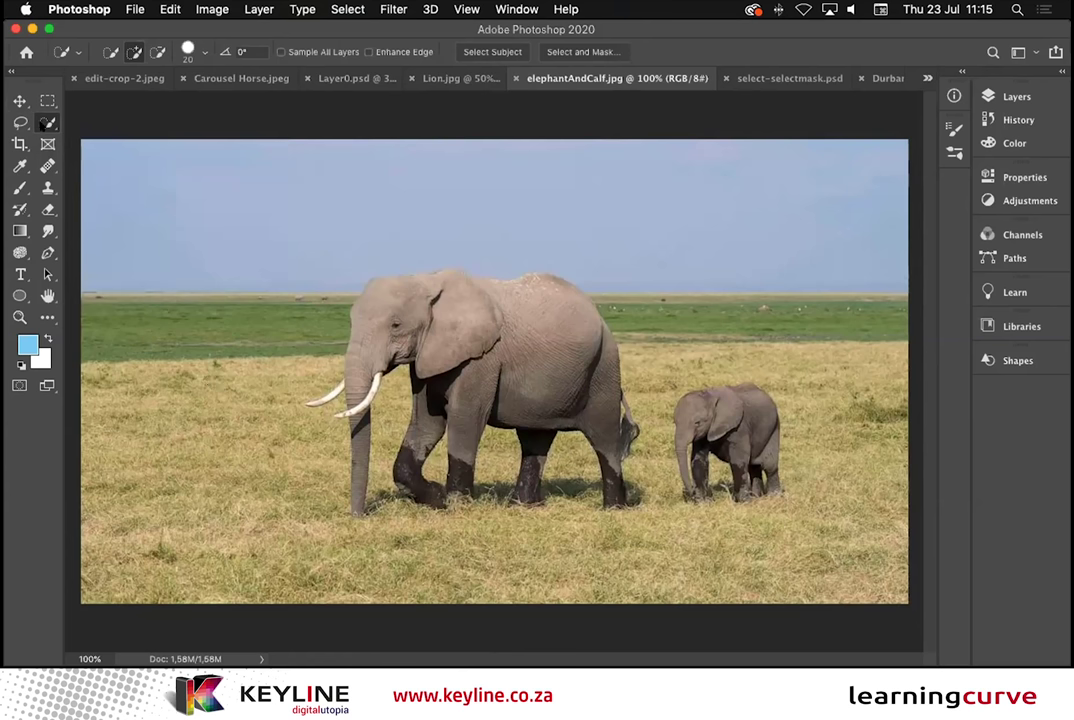
# Step: Select only the large elephant by framing it with the Object Selection tool in Rectangle mode, and inspect the edge around its tail
pyautogui.click(47, 122)
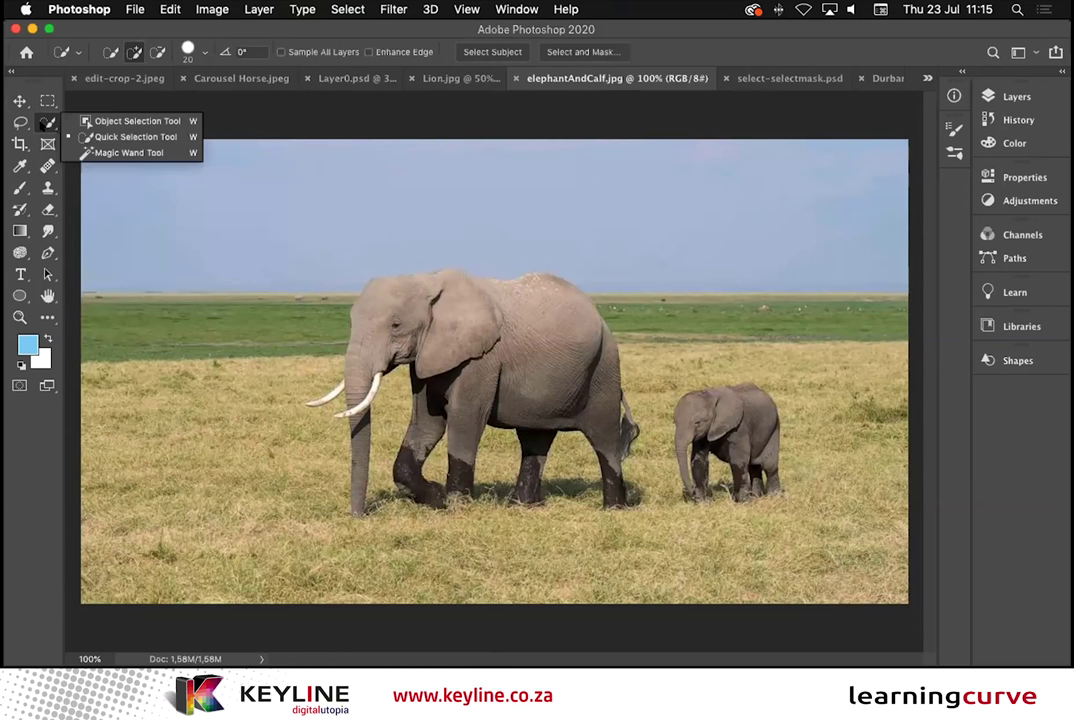
pyautogui.click(145, 119)
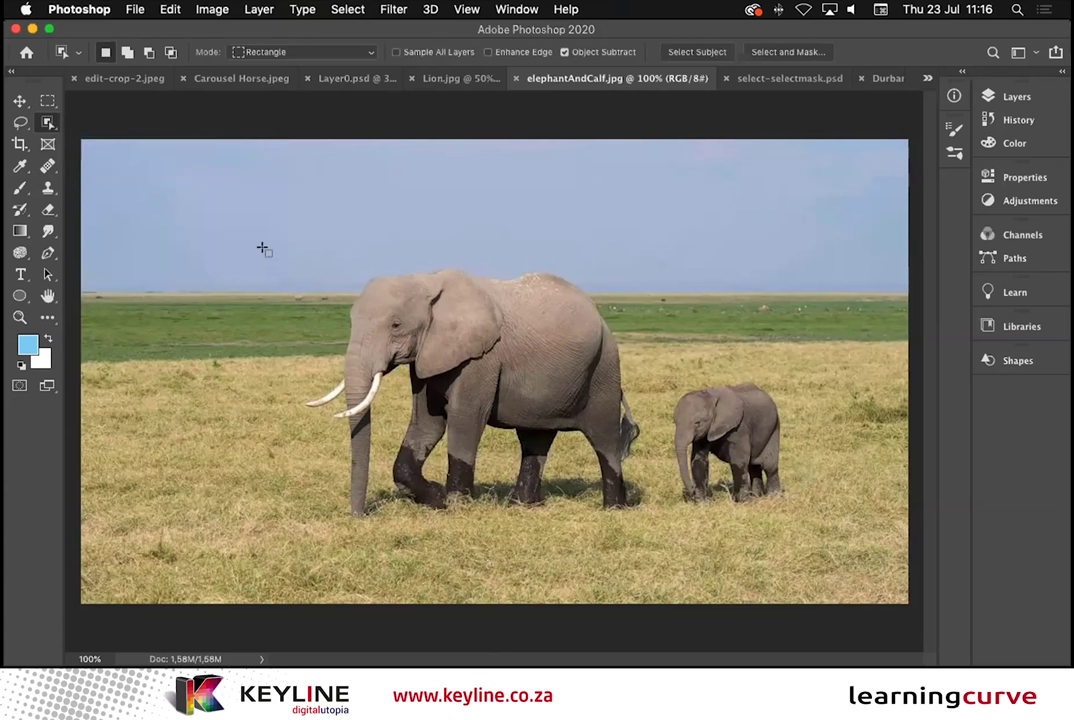
pyautogui.moveTo(259, 218); pyautogui.dragTo(627, 525)
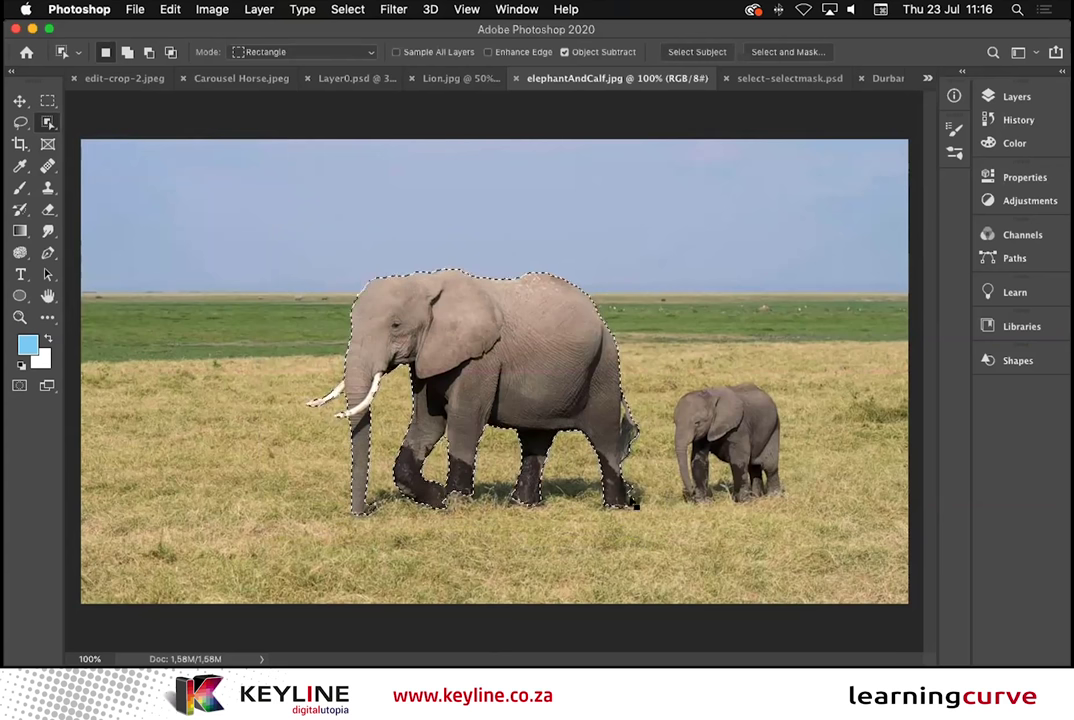
pyautogui.press('super+equal')
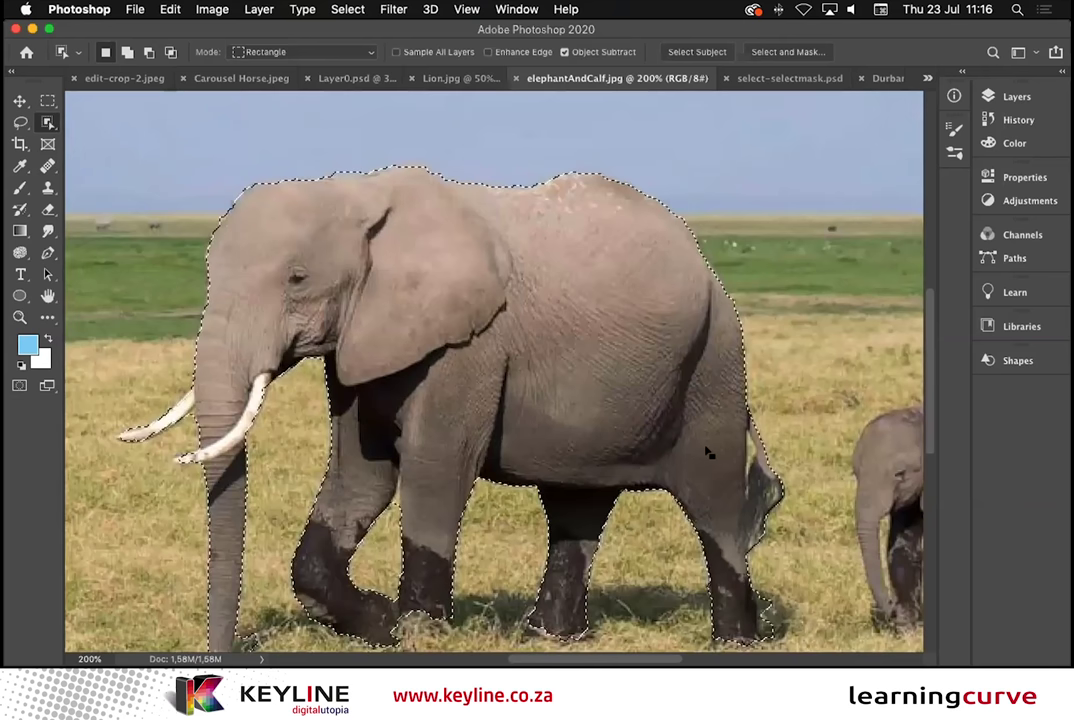
pyautogui.moveTo(731, 437); pyautogui.dragTo(562, 390)
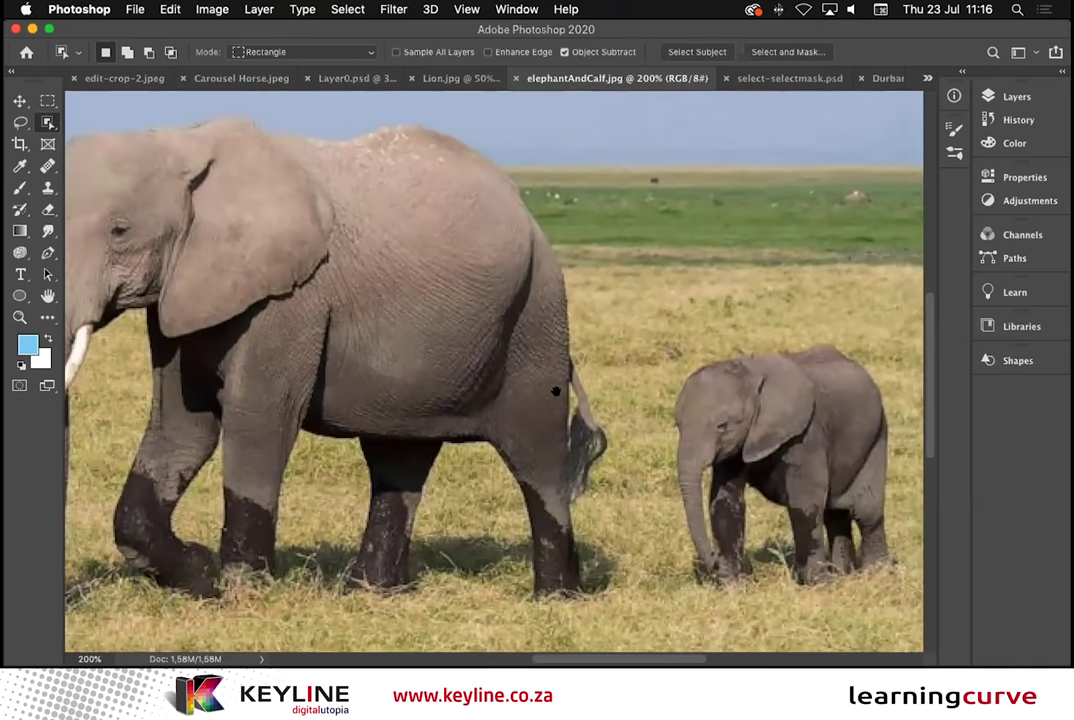
pyautogui.press('v')
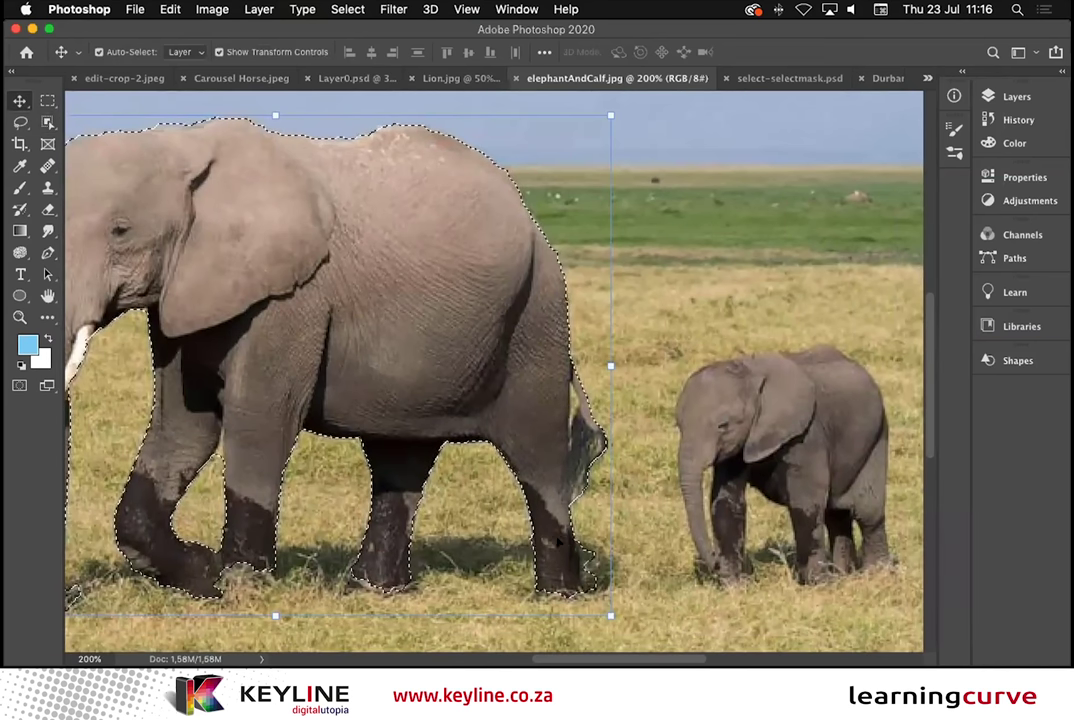
# Step: Enable Object Subtract and use the Object Selection tool to remove background beside the large elephant's tail and rear foot from the selection
pyautogui.click(47, 120)
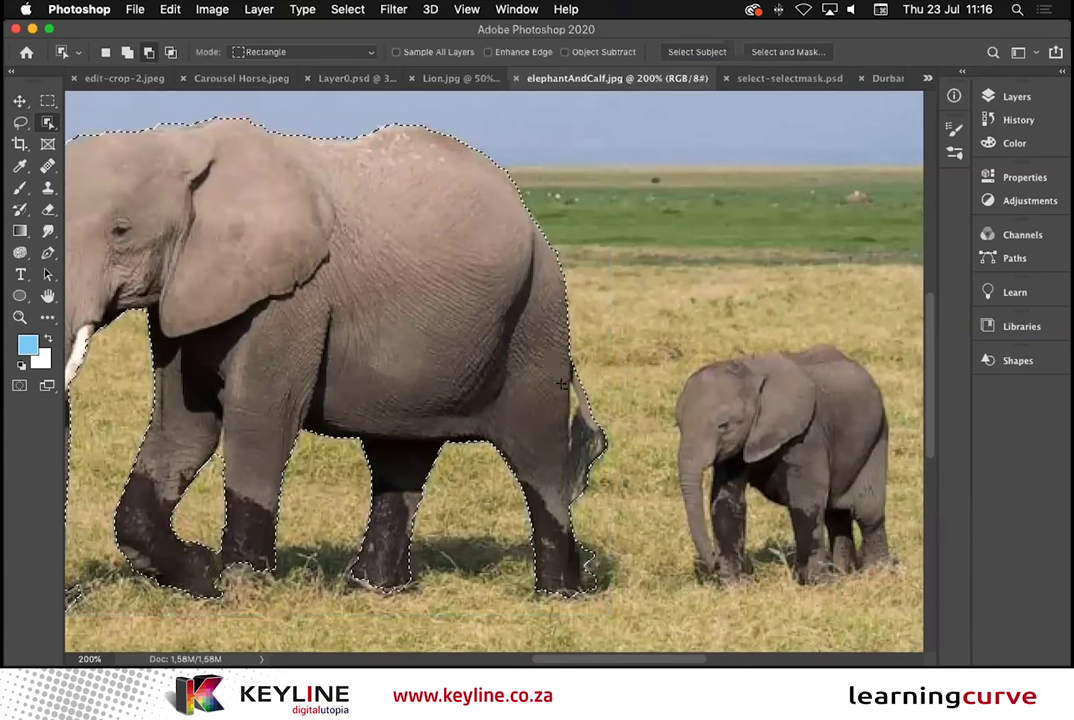
pyautogui.moveTo(559, 369); pyautogui.dragTo(587, 462)
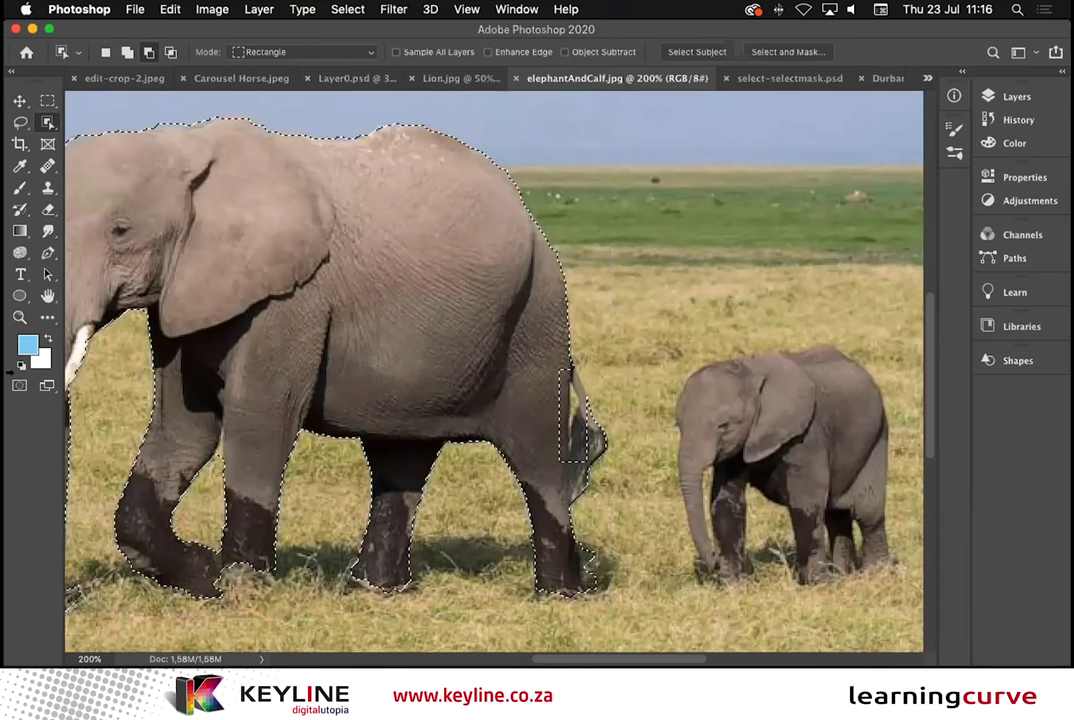
pyautogui.click(564, 51)
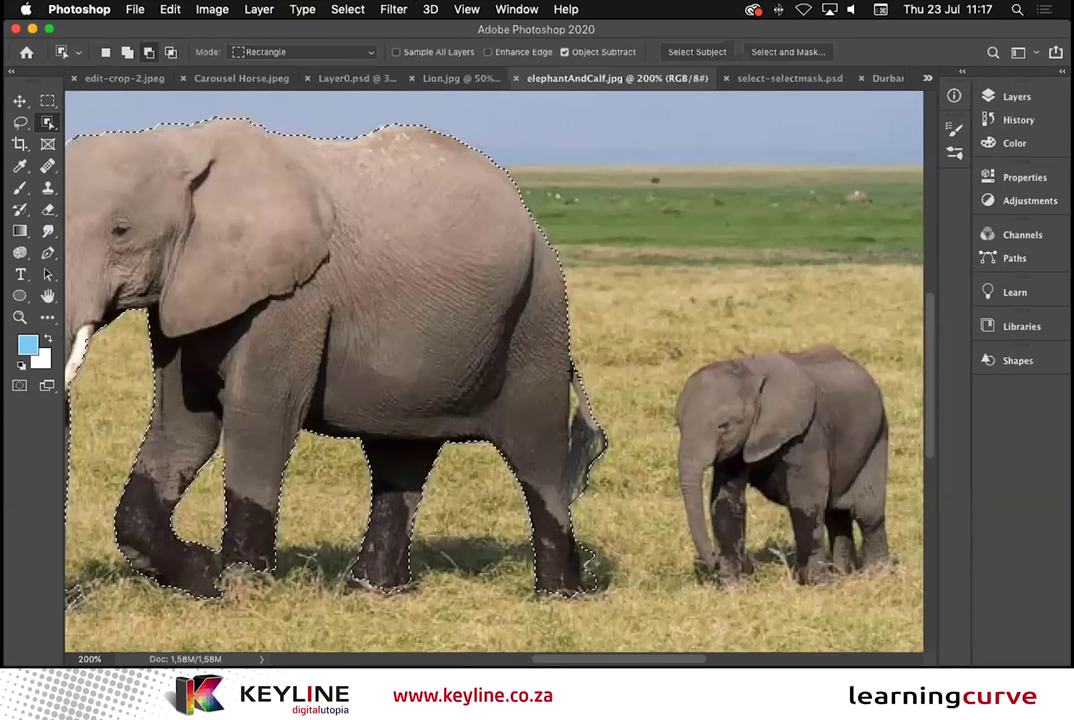
pyautogui.moveTo(572, 447); pyautogui.dragTo(562, 377)
pyautogui.moveTo(611, 620); pyautogui.dragTo(600, 575)
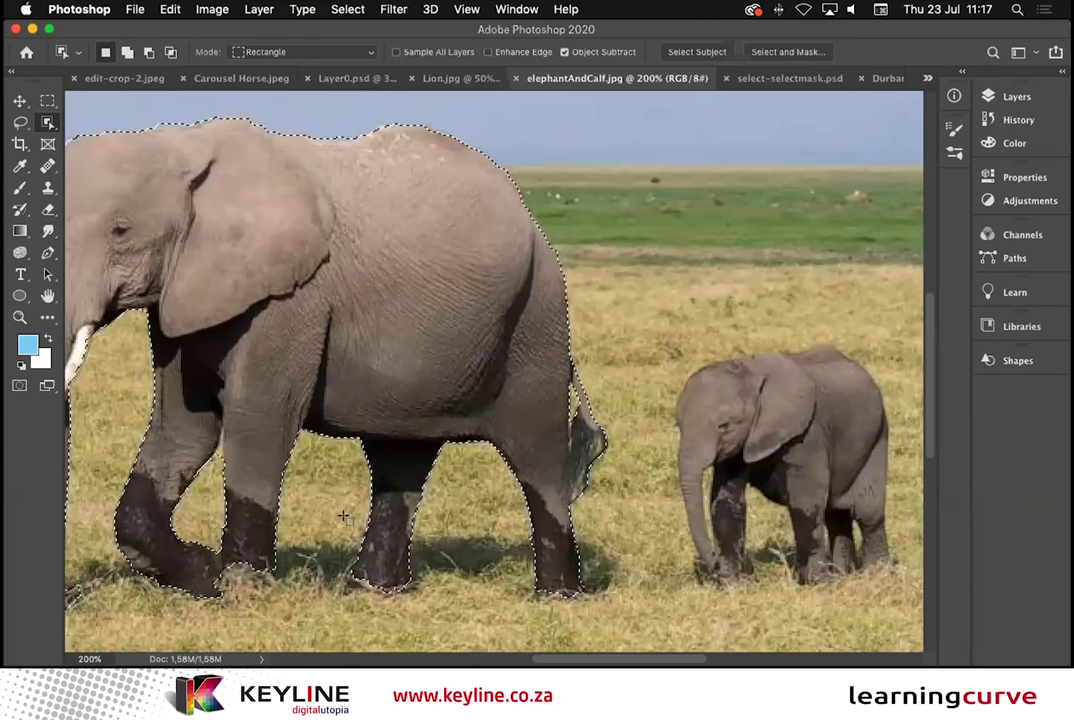
pyautogui.press('super+0')
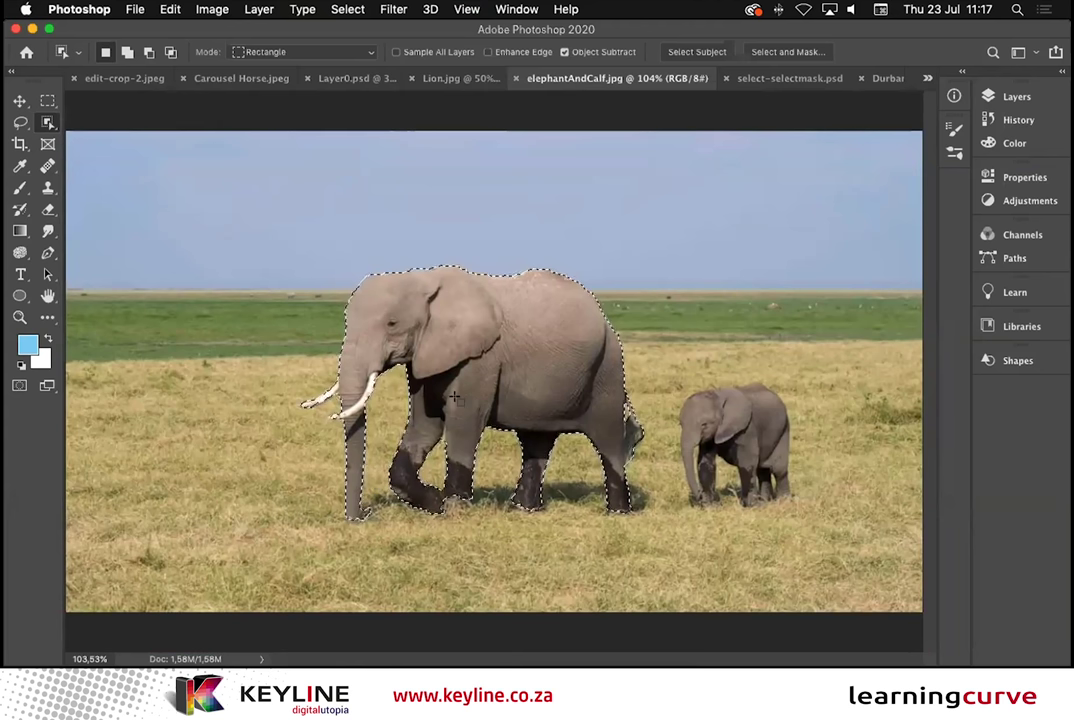
# Step: Open the gradient presets, collapse the Blues, Grays, Cloud and Iridescent groups, and pick the rainbow gradient
pyautogui.click(527, 11)
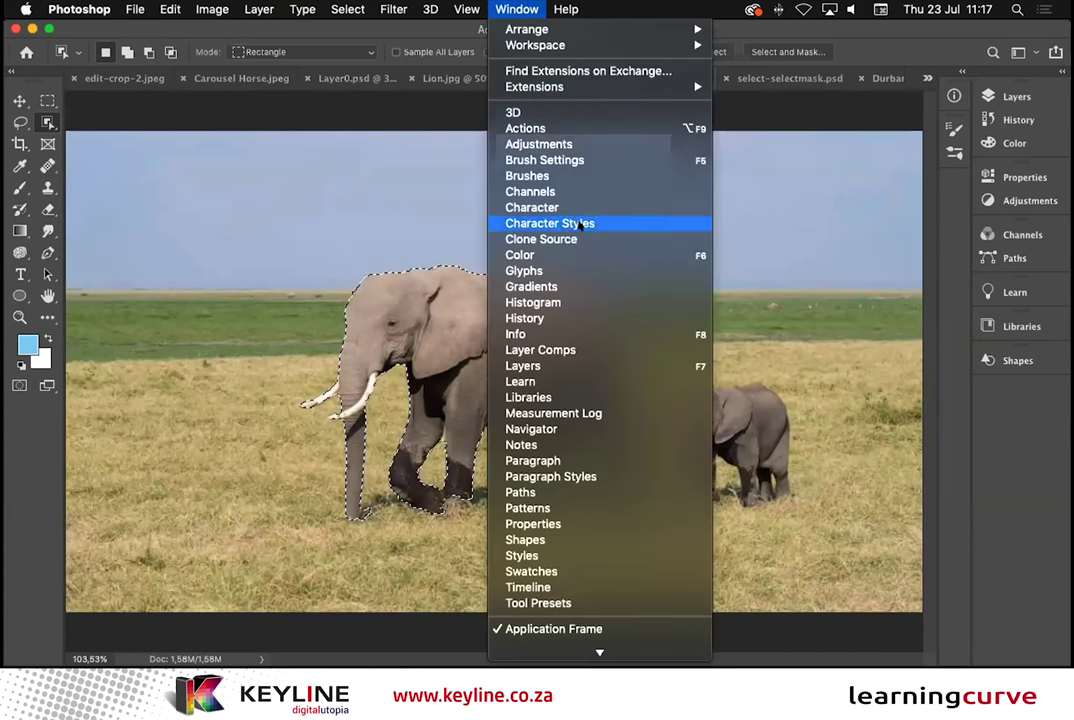
pyautogui.click(583, 287)
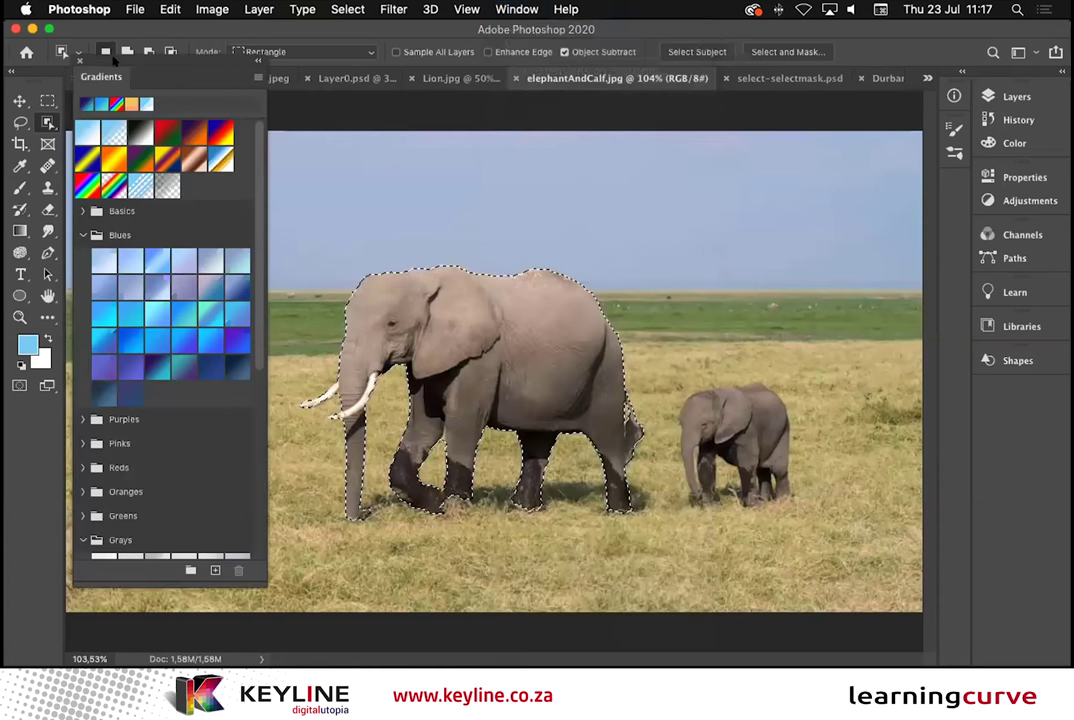
pyautogui.click(79, 235)
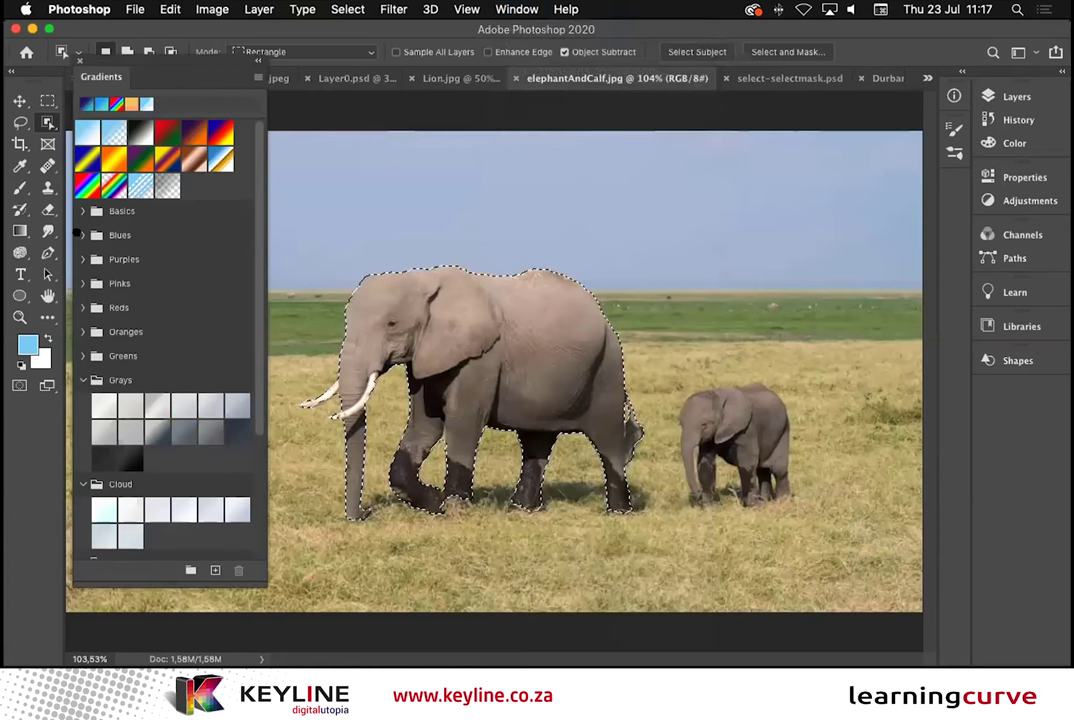
pyautogui.click(82, 380)
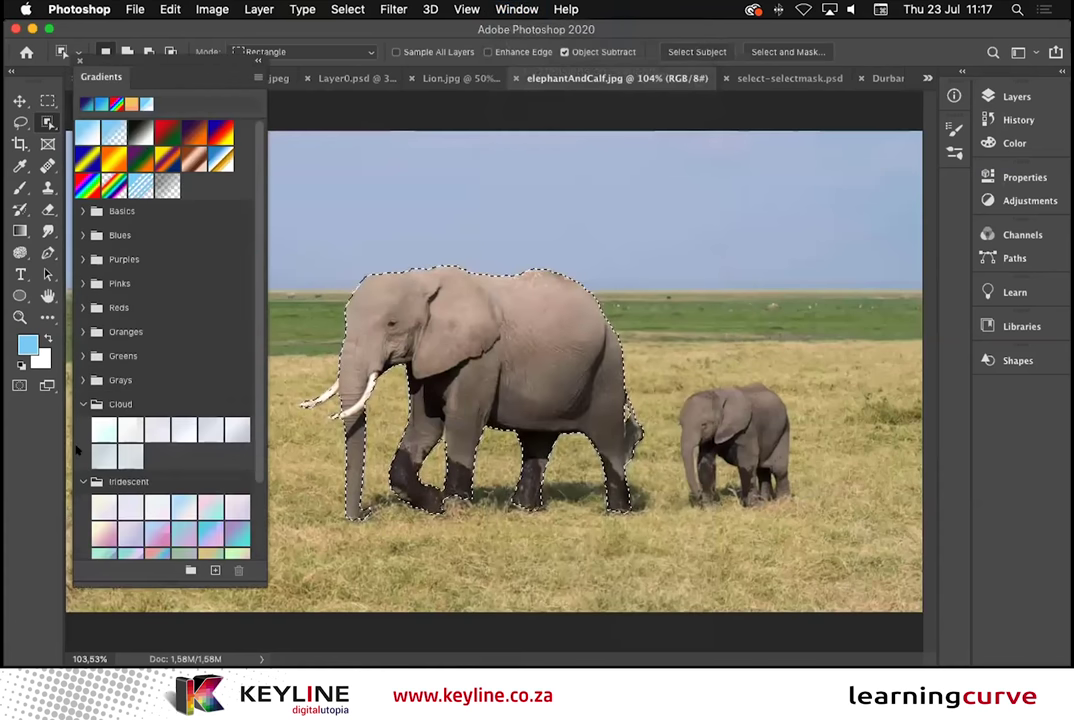
pyautogui.click(82, 404)
pyautogui.click(82, 428)
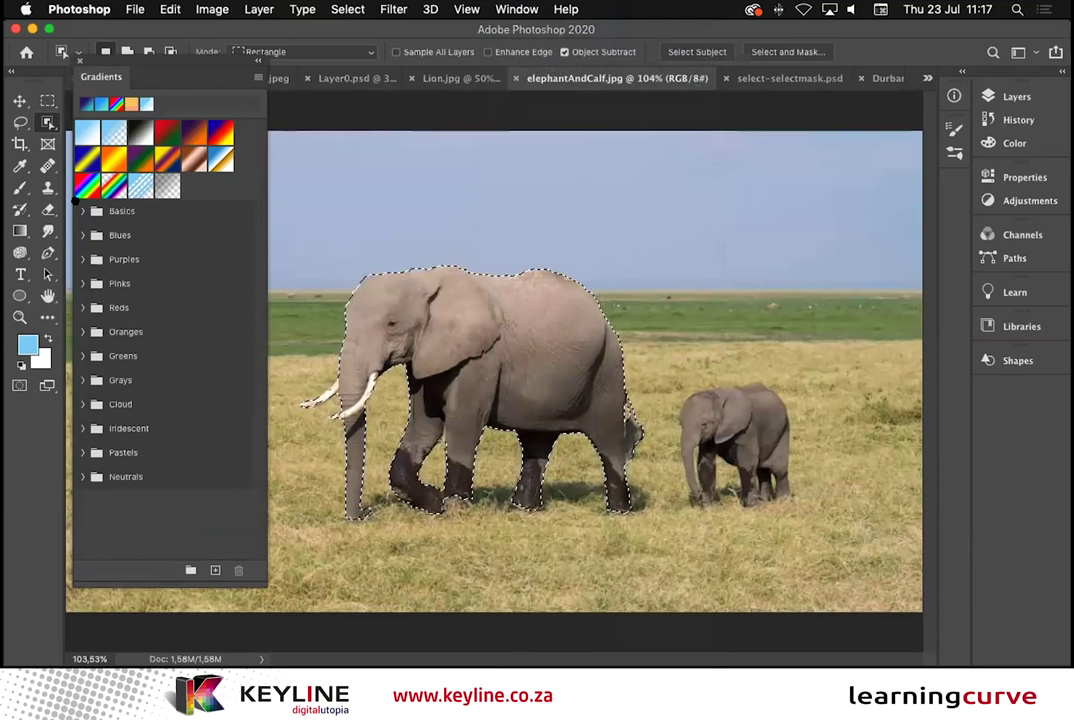
pyautogui.click(74, 235)
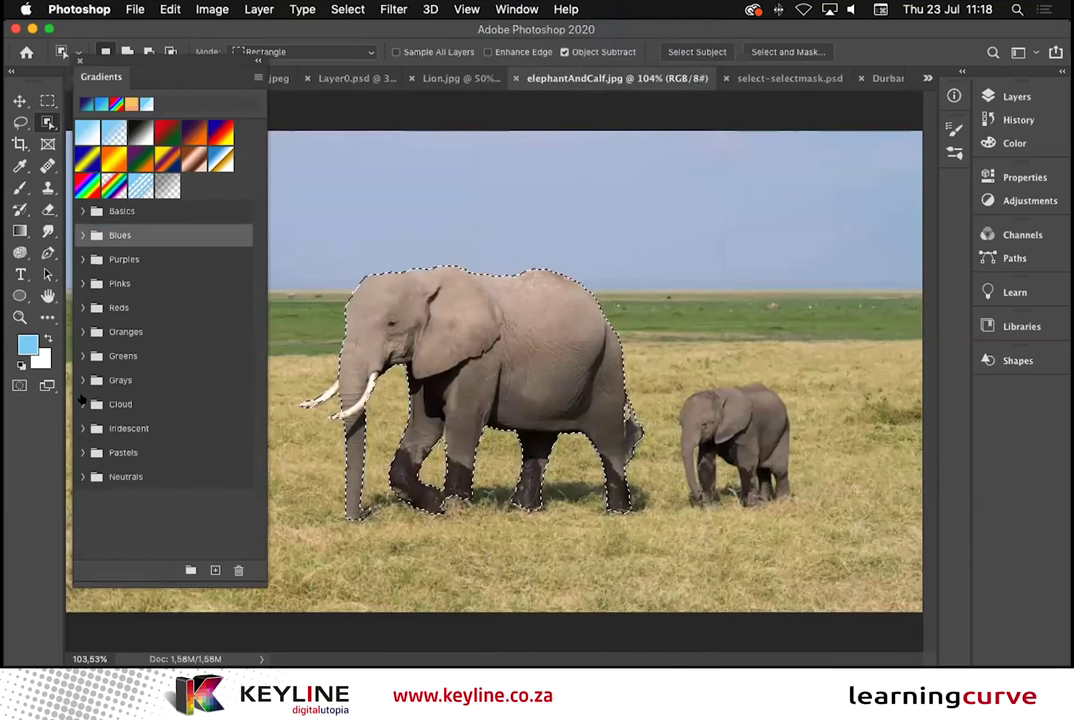
pyautogui.click(87, 184)
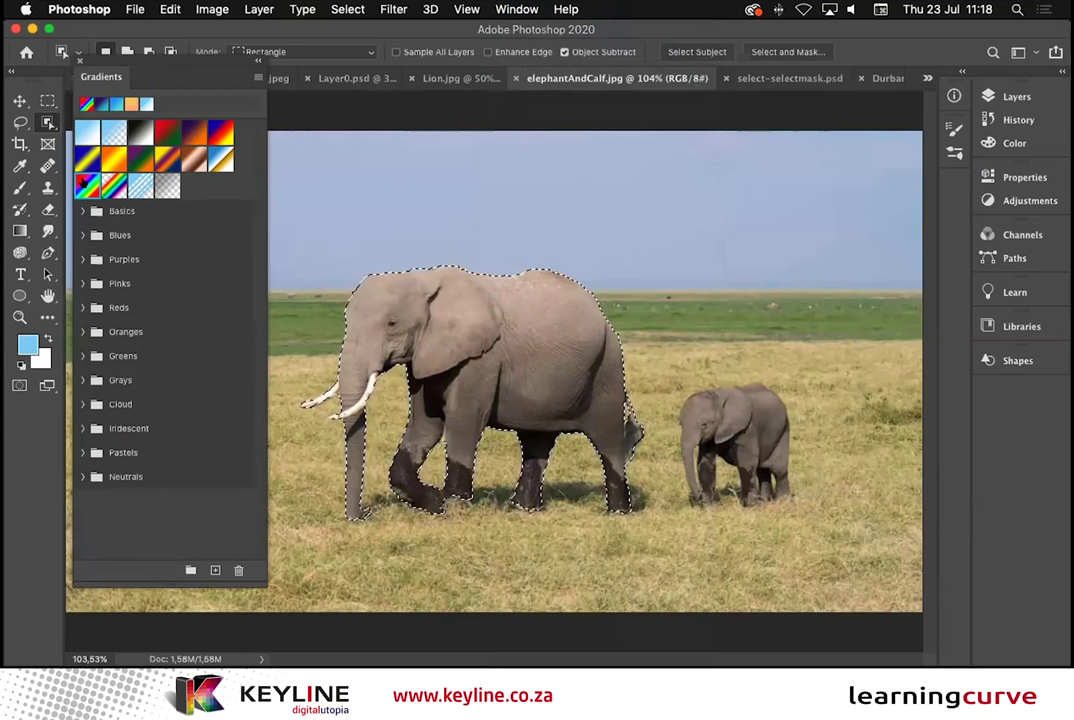
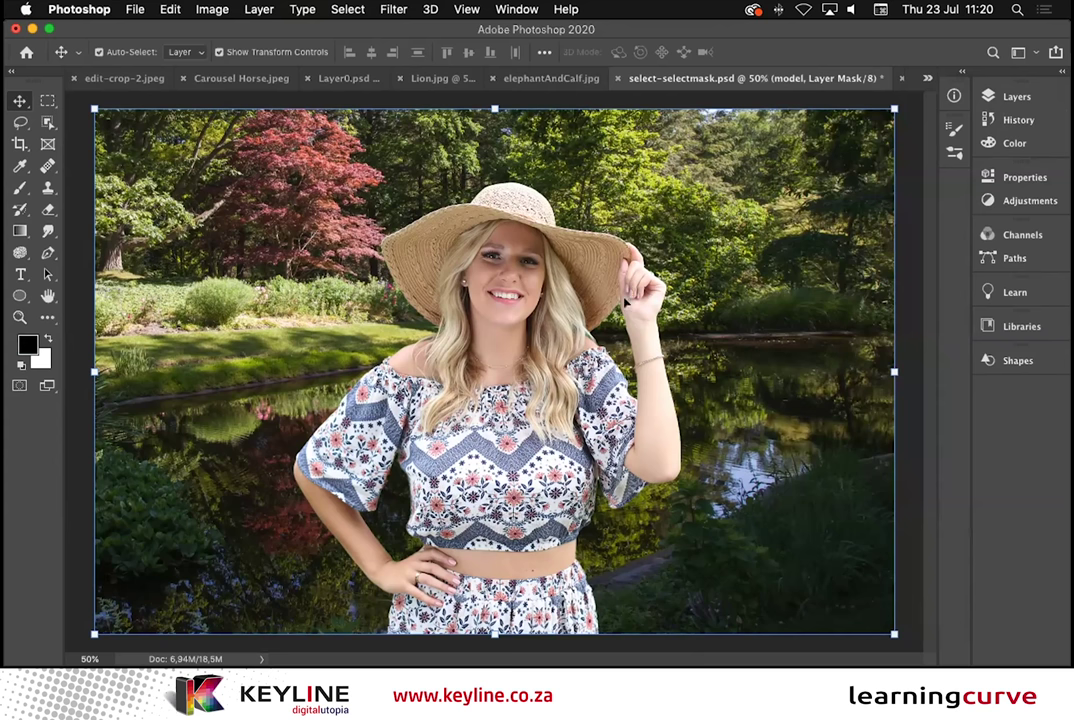
# Step: Create a new blank white portrait document, activate the Brush tool and add an empty layer above the background
pyautogui.click(132, 11)
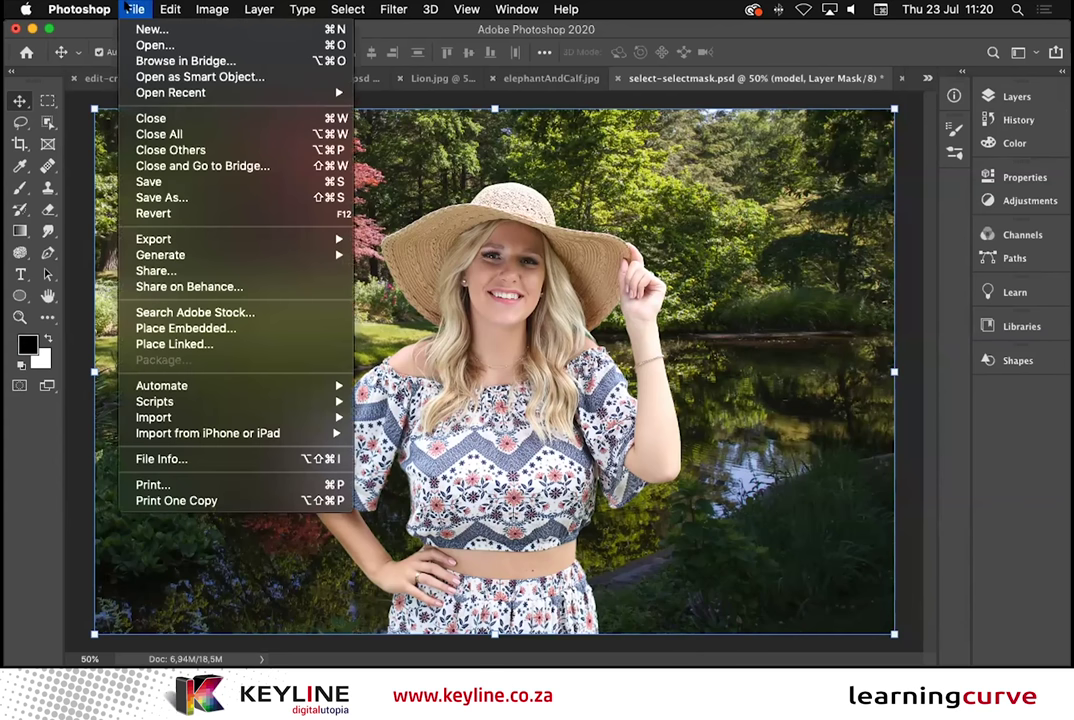
pyautogui.click(145, 29)
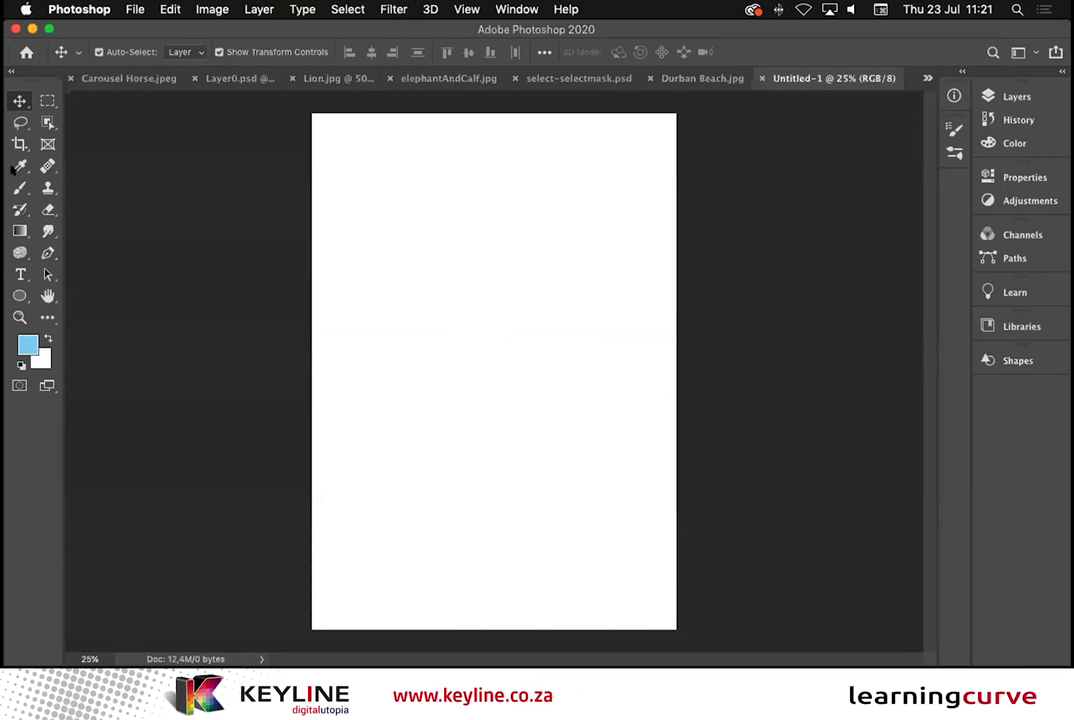
pyautogui.click(12, 187)
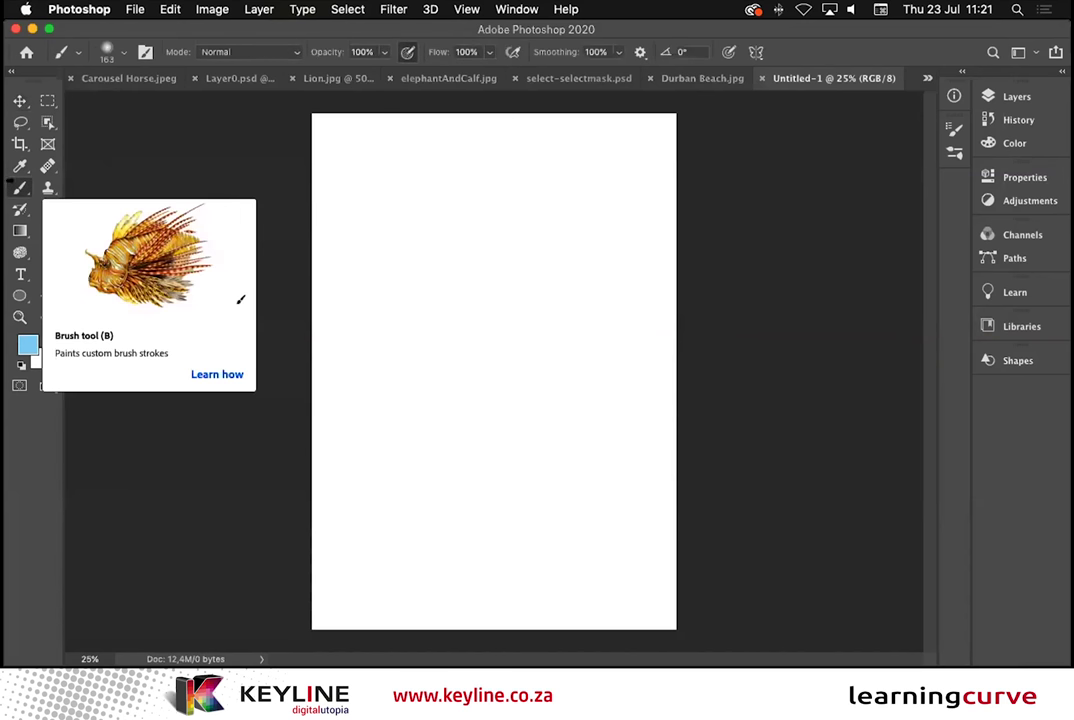
pyautogui.click(1015, 96)
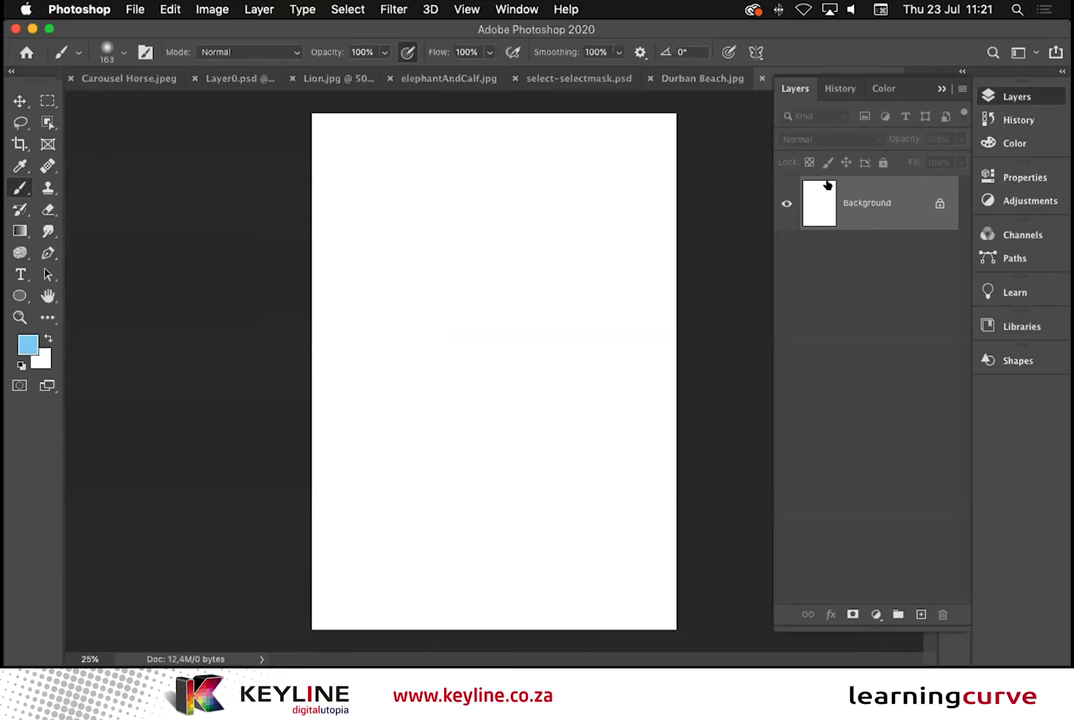
pyautogui.click(921, 614)
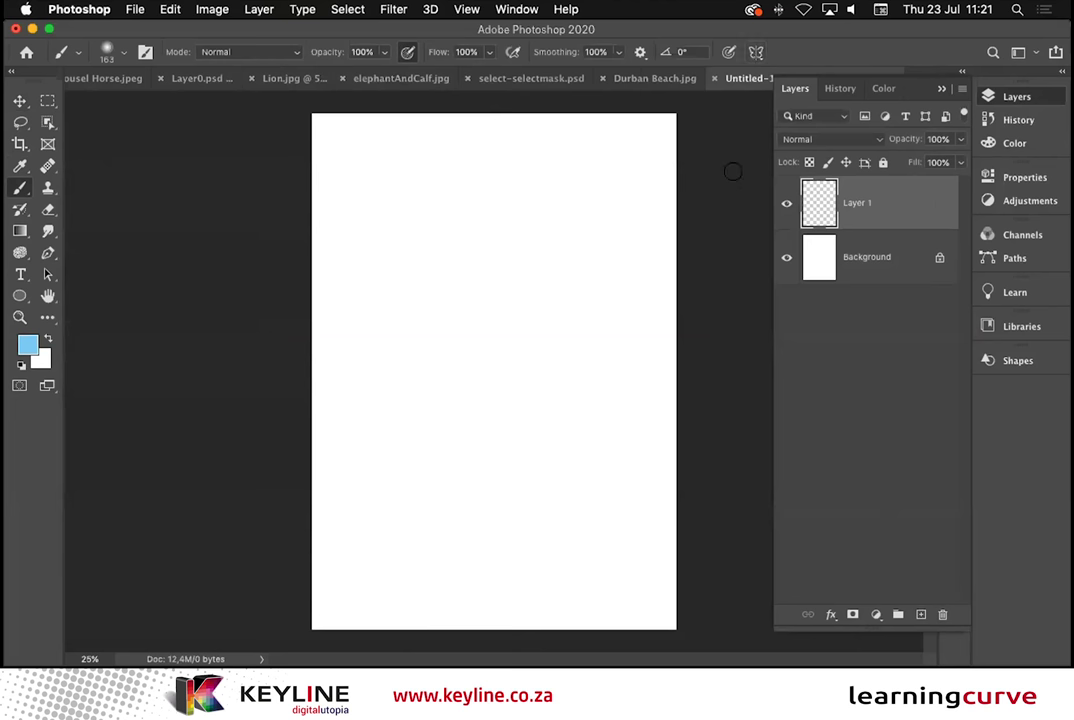
# Step: Turn on Mandala symmetry for the brush with 8 segments and enlarge its guides to about 195% past the page edges
pyautogui.click(755, 52)
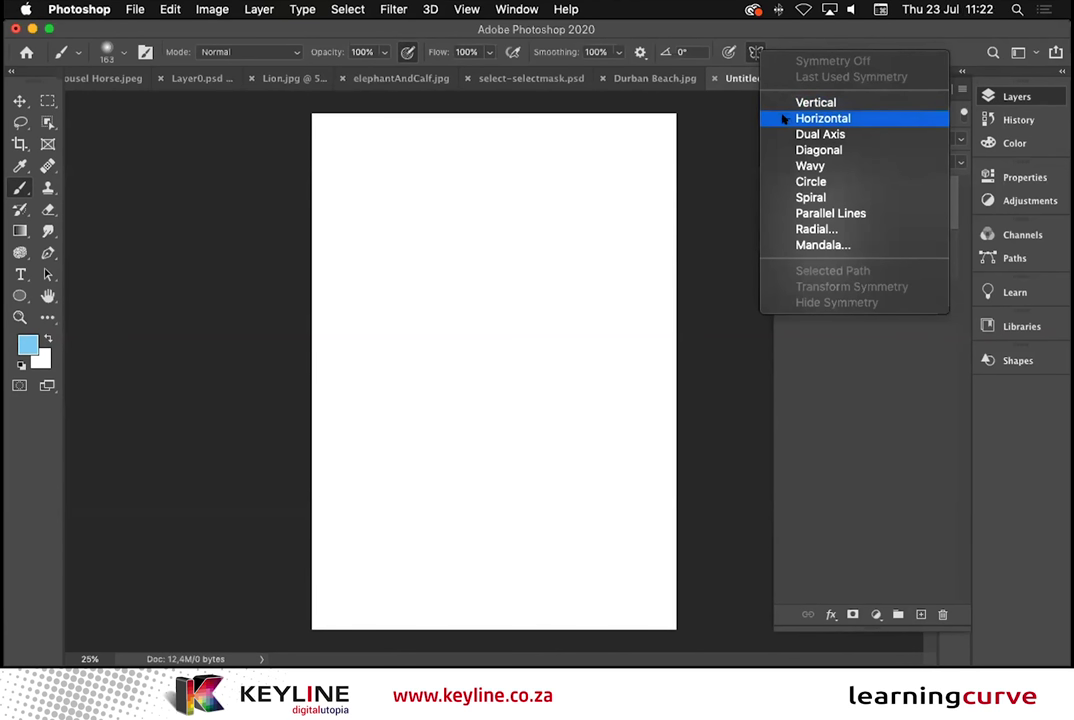
pyautogui.click(822, 246)
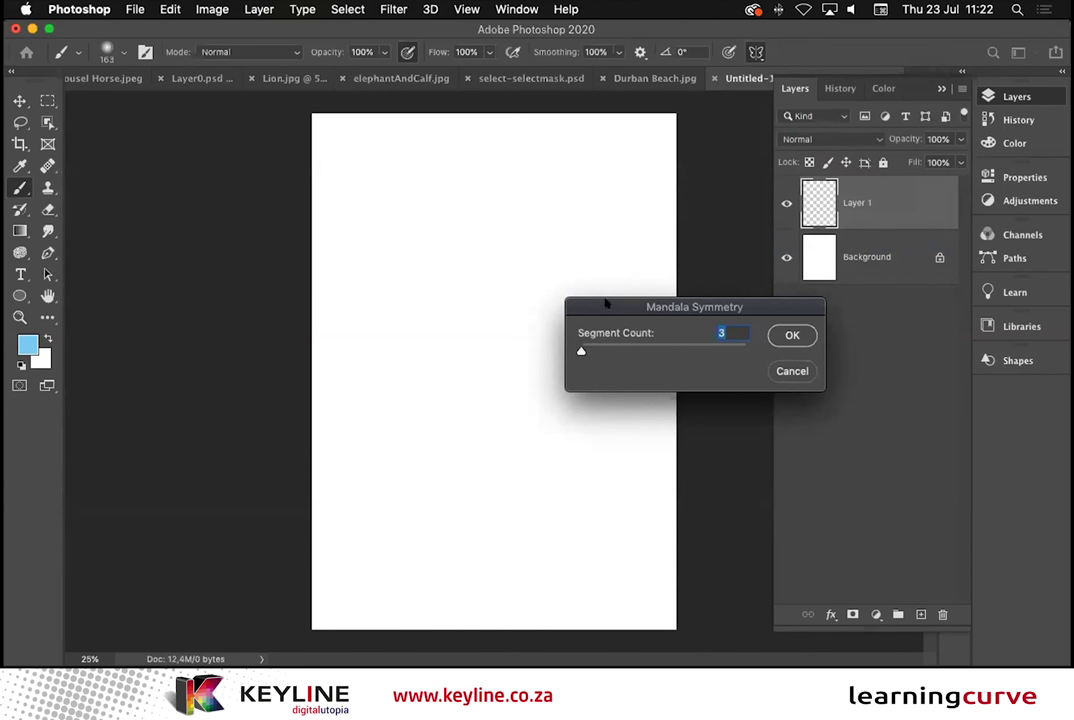
pyautogui.moveTo(605, 303); pyautogui.dragTo(611, 198)
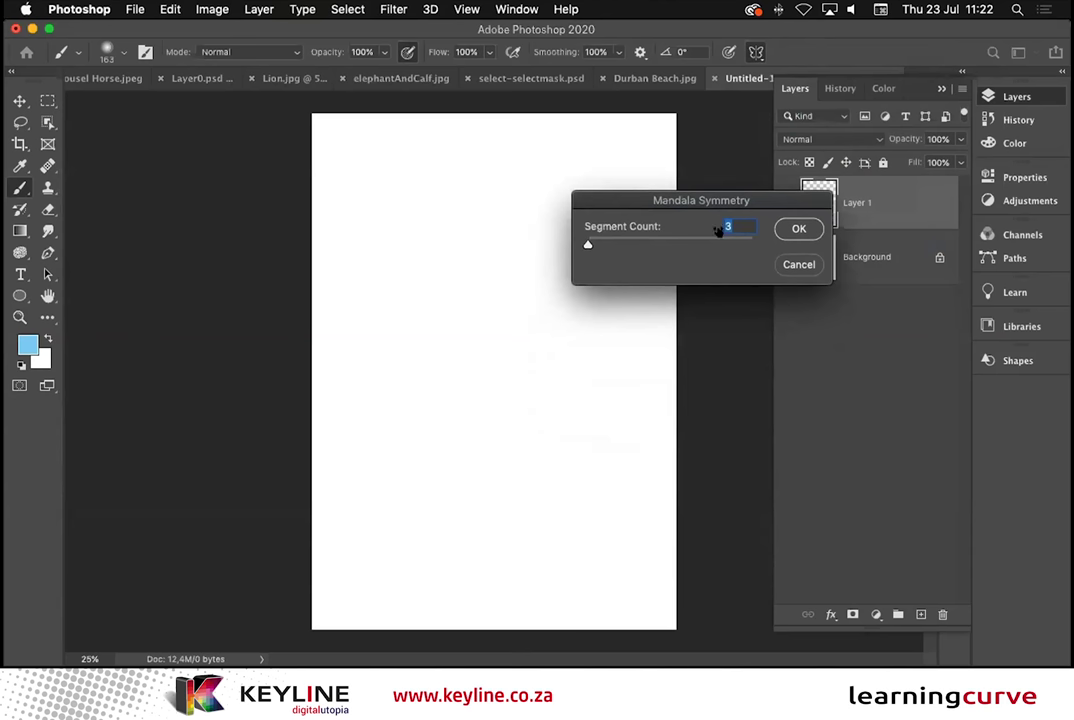
pyautogui.write('8')
pyautogui.click(799, 228)
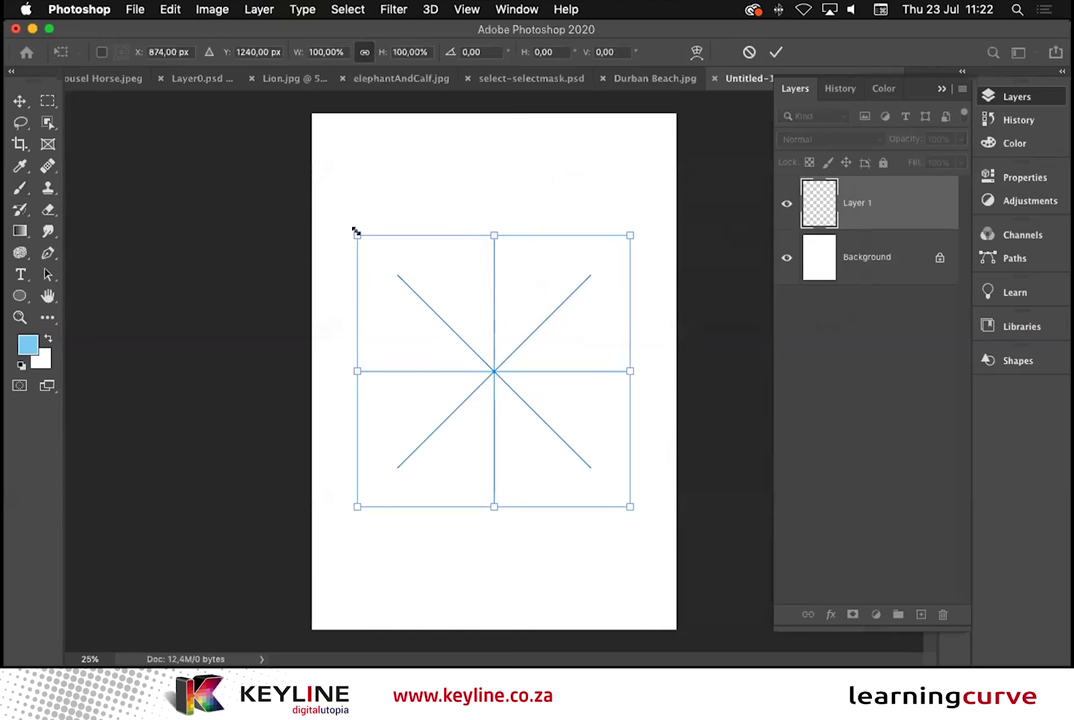
pyautogui.moveTo(355, 232)
pyautogui.mouseDown()
pyautogui.moveTo(230, 115)
pyautogui.moveTo(207, 118)
pyautogui.mouseUp()
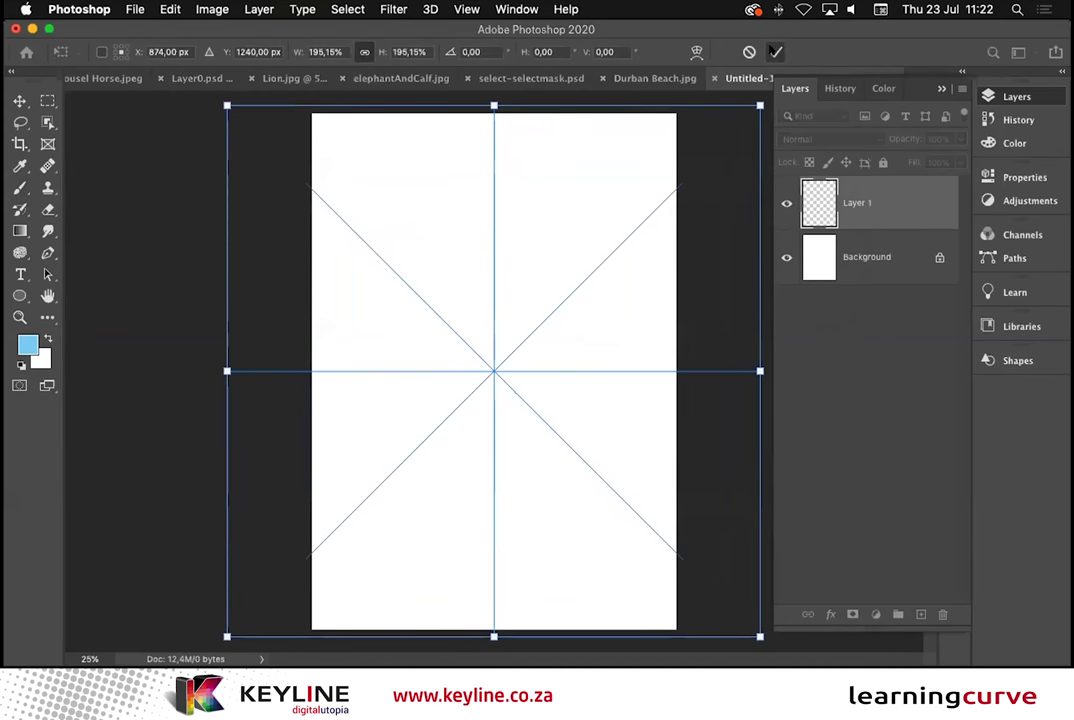
pyautogui.click(775, 51)
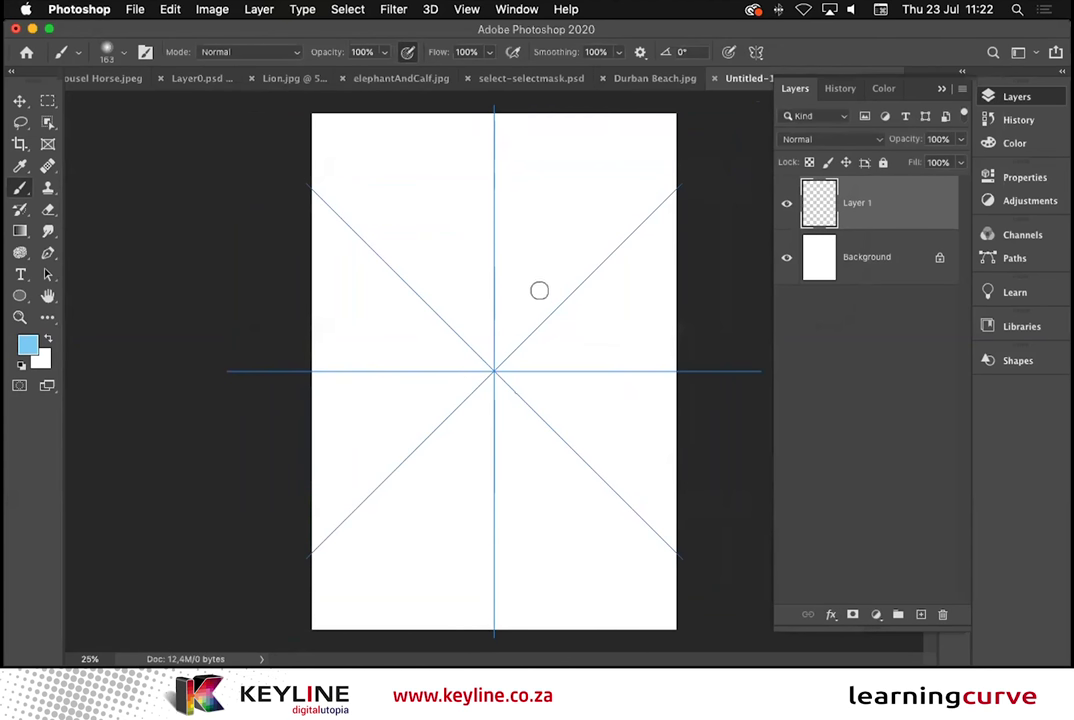
# Step: Reduce the brush size to 40 and paint a small light blue petal loop around the centre of the mandala
pyautogui.press('[')
pyautogui.press('[')
pyautogui.press('[')
pyautogui.press('[')
pyautogui.press('[')
pyautogui.press('[')
pyautogui.press('[')
pyautogui.press('[')
pyautogui.press('[')
pyautogui.moveTo(489, 307)
pyautogui.mouseDown()
pyautogui.moveTo(506, 288)
pyautogui.moveTo(533, 300)
pyautogui.moveTo(520, 336)
pyautogui.moveTo(488, 354)
pyautogui.moveTo(493, 369)
pyautogui.mouseUp()
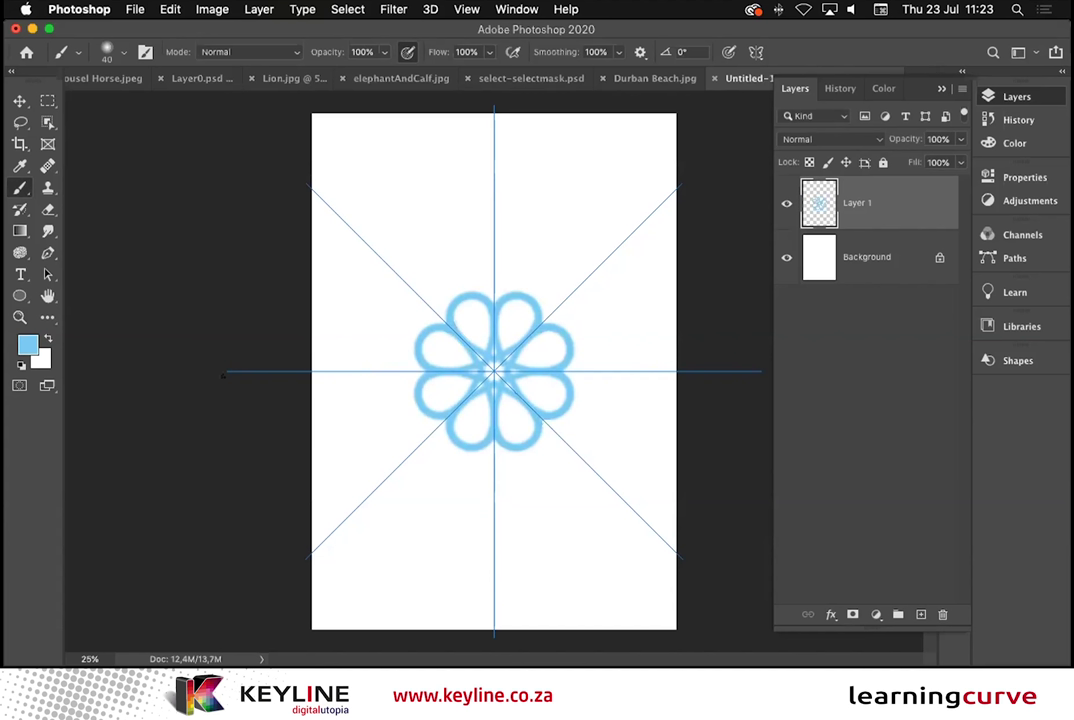
# Step: Change the foreground colour to purple and paint a larger double-outlined petal around the blue flower
pyautogui.click(1005, 143)
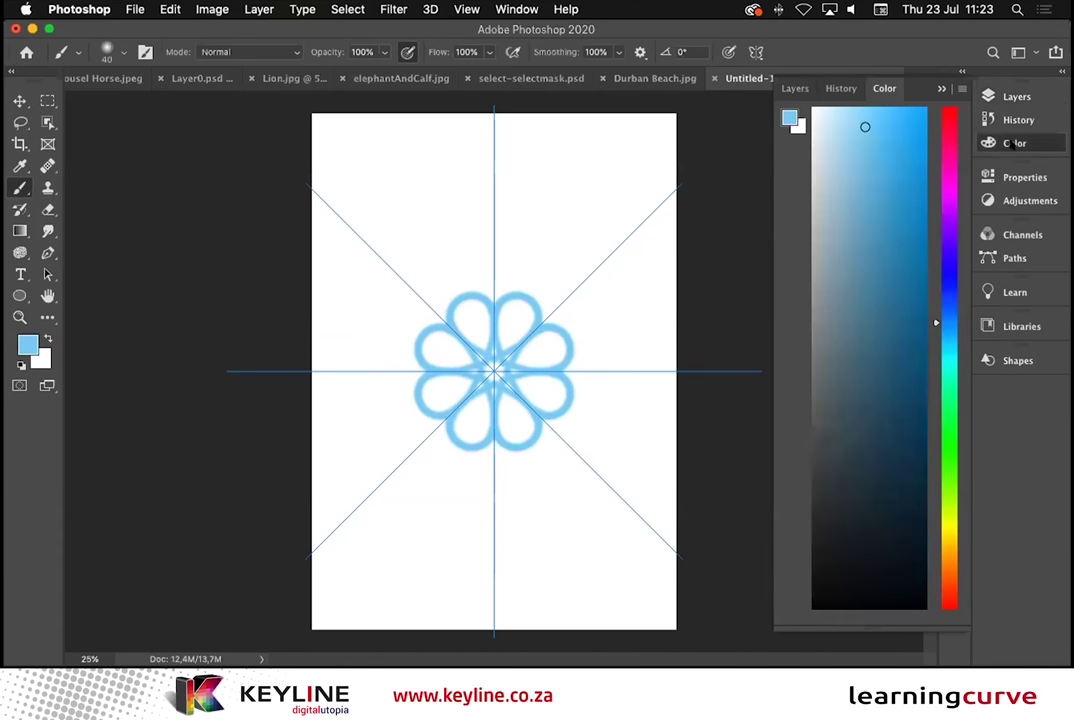
pyautogui.click(947, 196)
pyautogui.click(911, 175)
pyautogui.click(720, 230)
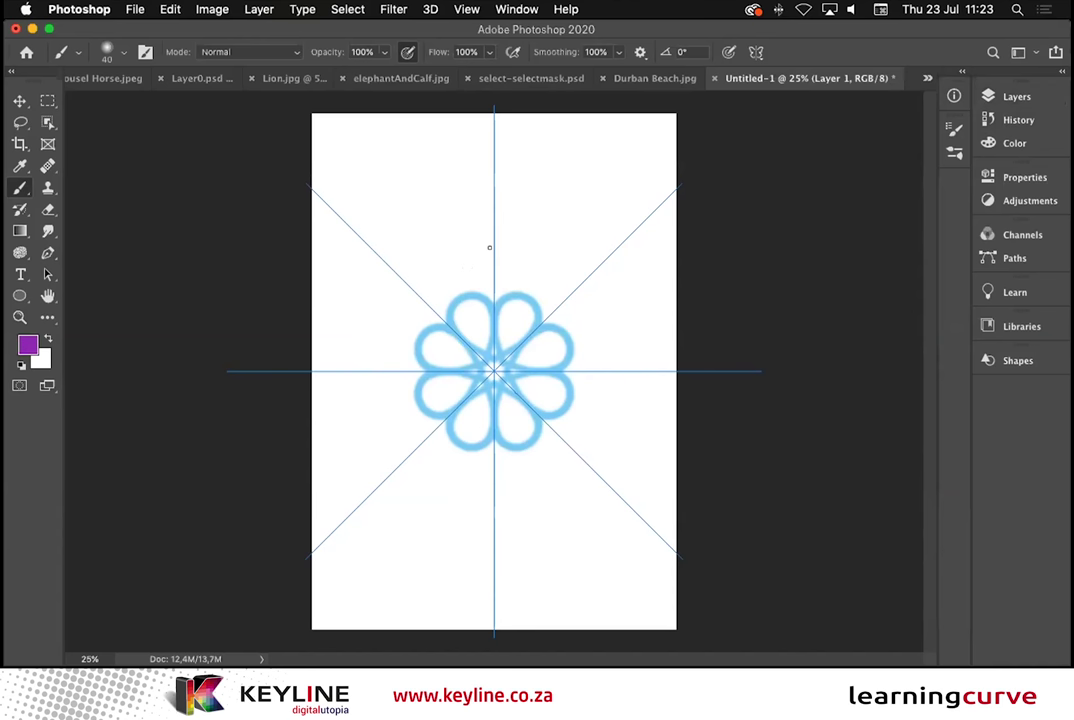
pyautogui.moveTo(489, 247)
pyautogui.mouseDown()
pyautogui.moveTo(518, 220)
pyautogui.moveTo(540, 223)
pyautogui.moveTo(578, 288)
pyautogui.moveTo(515, 232)
pyautogui.moveTo(560, 235)
pyautogui.moveTo(560, 298)
pyautogui.moveTo(508, 316)
pyautogui.moveTo(494, 368)
pyautogui.mouseUp()
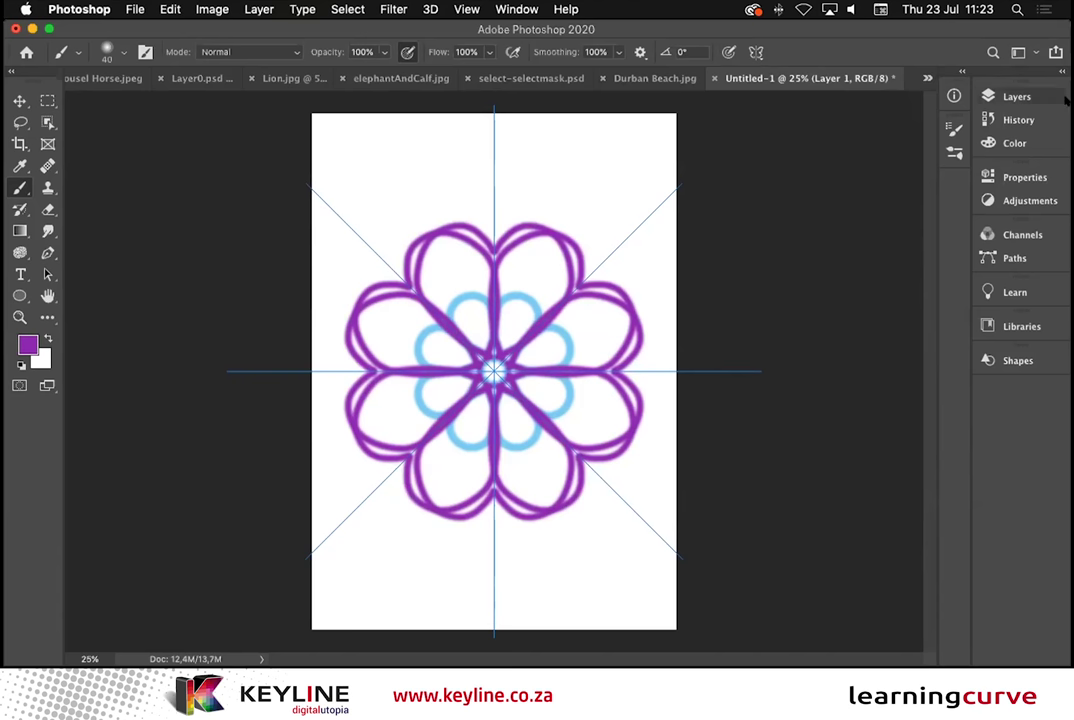
# Step: Change the foreground colour to pink, enlarge the brush to 70 and dab a dot inside the light blue petals
pyautogui.click(996, 143)
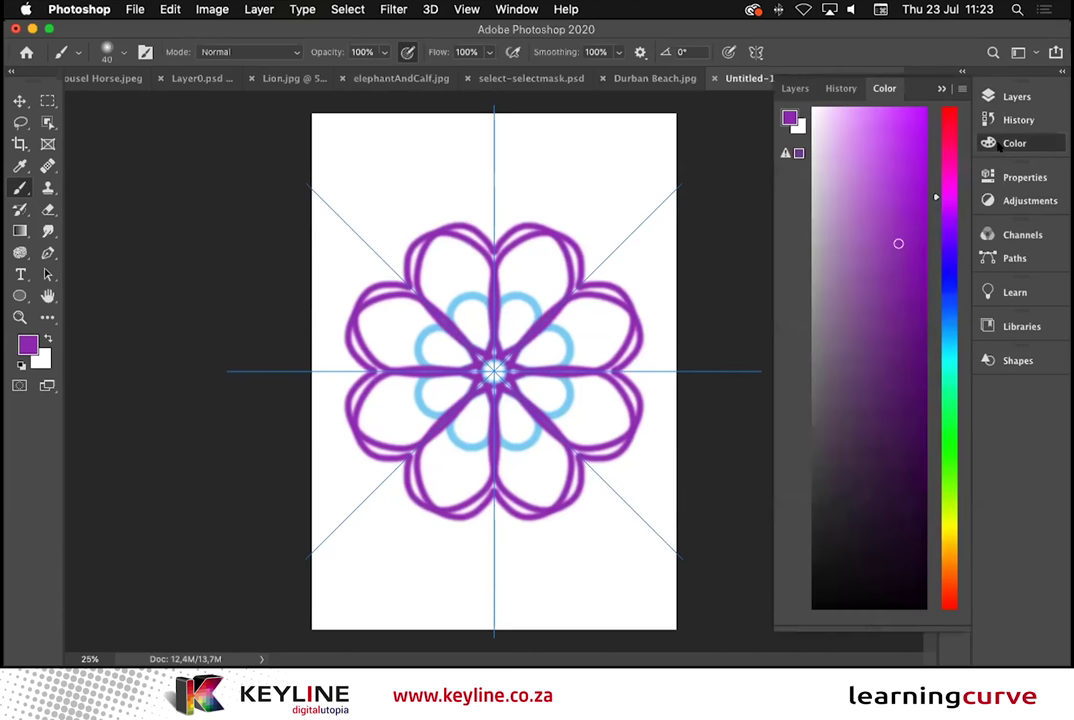
pyautogui.moveTo(948, 197); pyautogui.dragTo(954, 145)
pyautogui.moveTo(855, 268)
pyautogui.mouseDown()
pyautogui.moveTo(841, 237)
pyautogui.moveTo(849, 206)
pyautogui.moveTo(870, 195)
pyautogui.mouseUp()
pyautogui.click(941, 89)
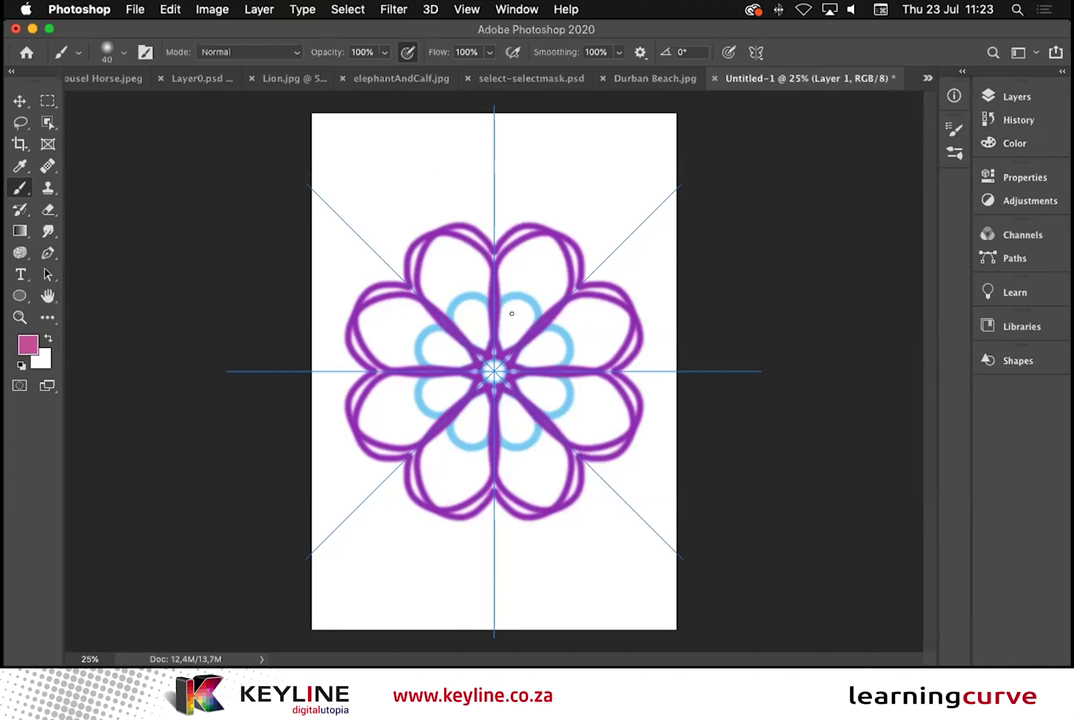
pyautogui.press(']')
pyautogui.press(']')
pyautogui.press(']')
pyautogui.click(509, 316)
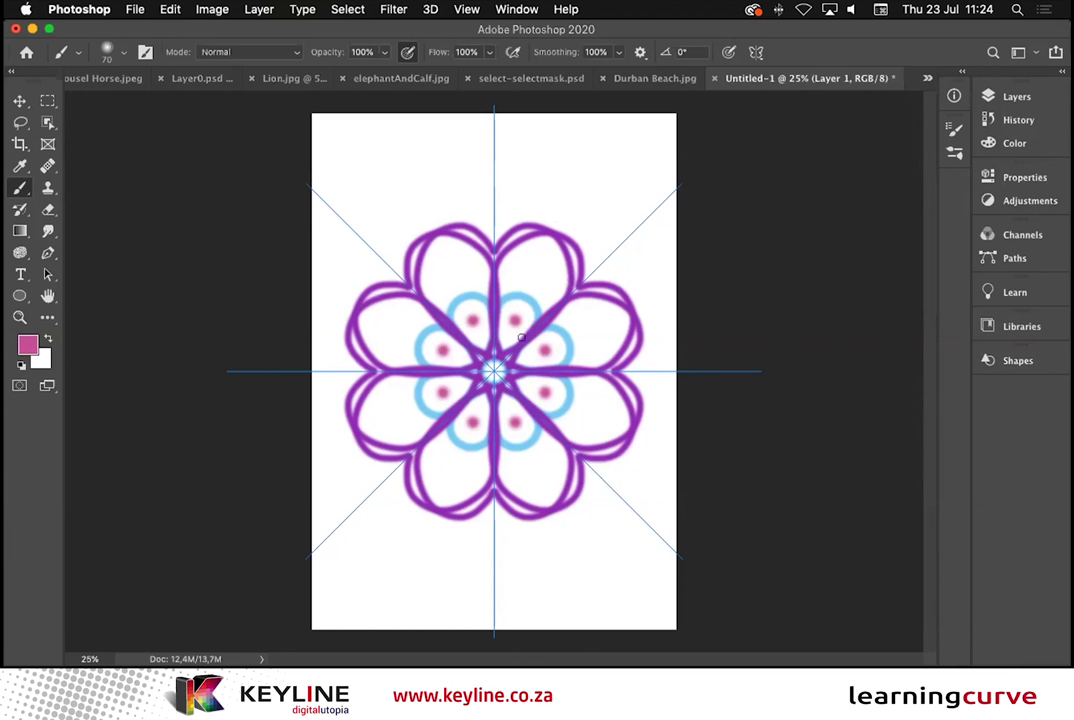
# Step: Hide the layer with the painted mandala and add a new empty layer above it
pyautogui.click(1000, 95)
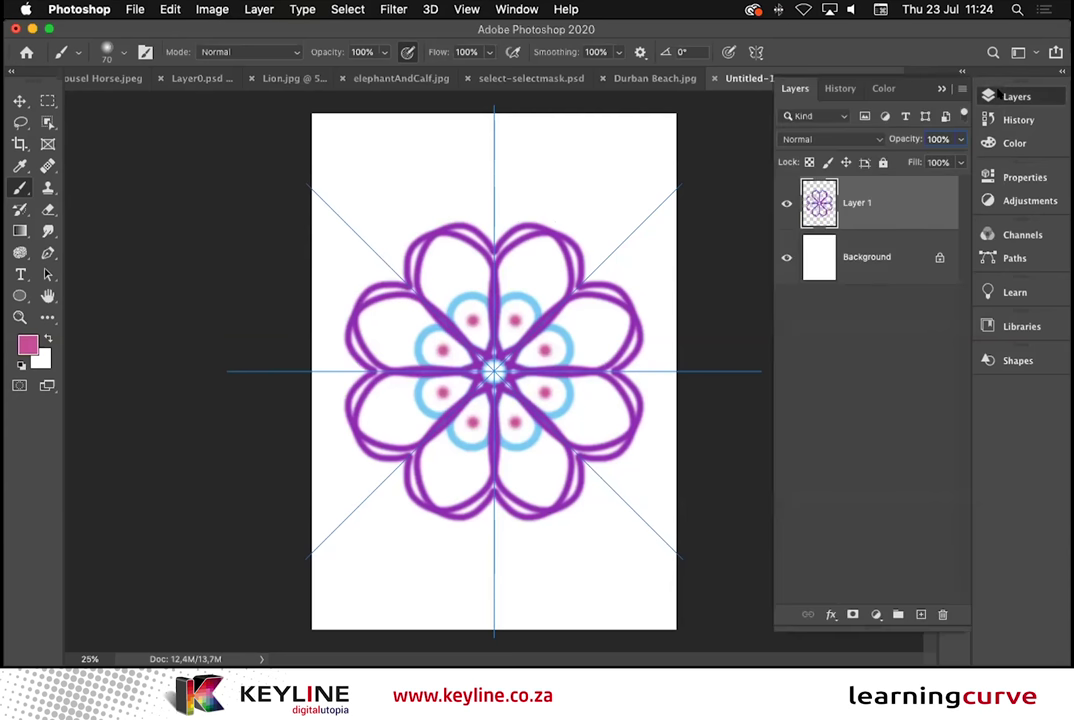
pyautogui.click(785, 203)
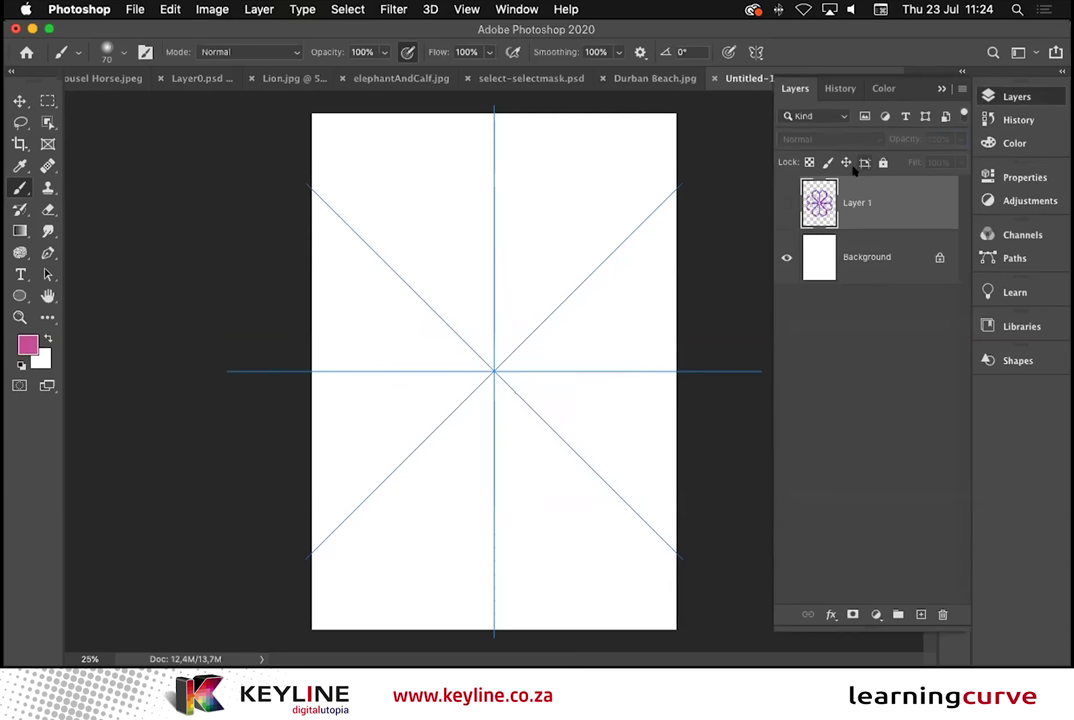
pyautogui.click(920, 614)
pyautogui.click(730, 450)
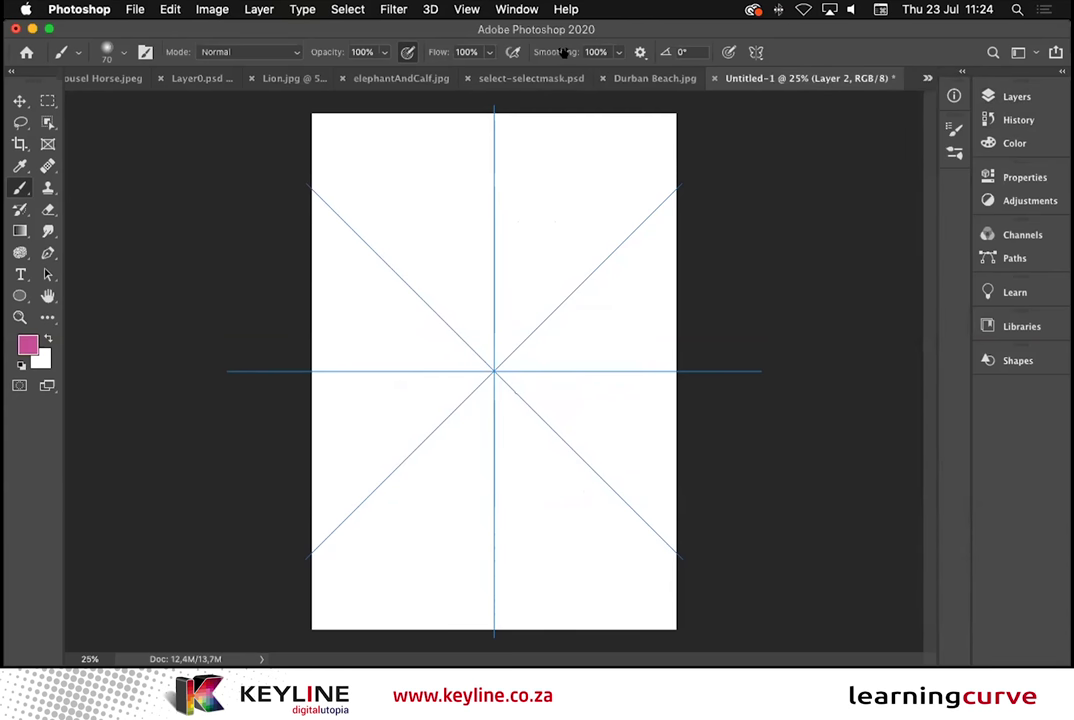
# Step: Set the brush smoothing to 0% and paint a pink mandala petal on the new layer
pyautogui.moveTo(545, 51); pyautogui.dragTo(528, 50)
pyautogui.press('Return')
pyautogui.moveTo(489, 285)
pyautogui.mouseDown()
pyautogui.moveTo(532, 276)
pyautogui.moveTo(536, 303)
pyautogui.moveTo(505, 352)
pyautogui.mouseUp()
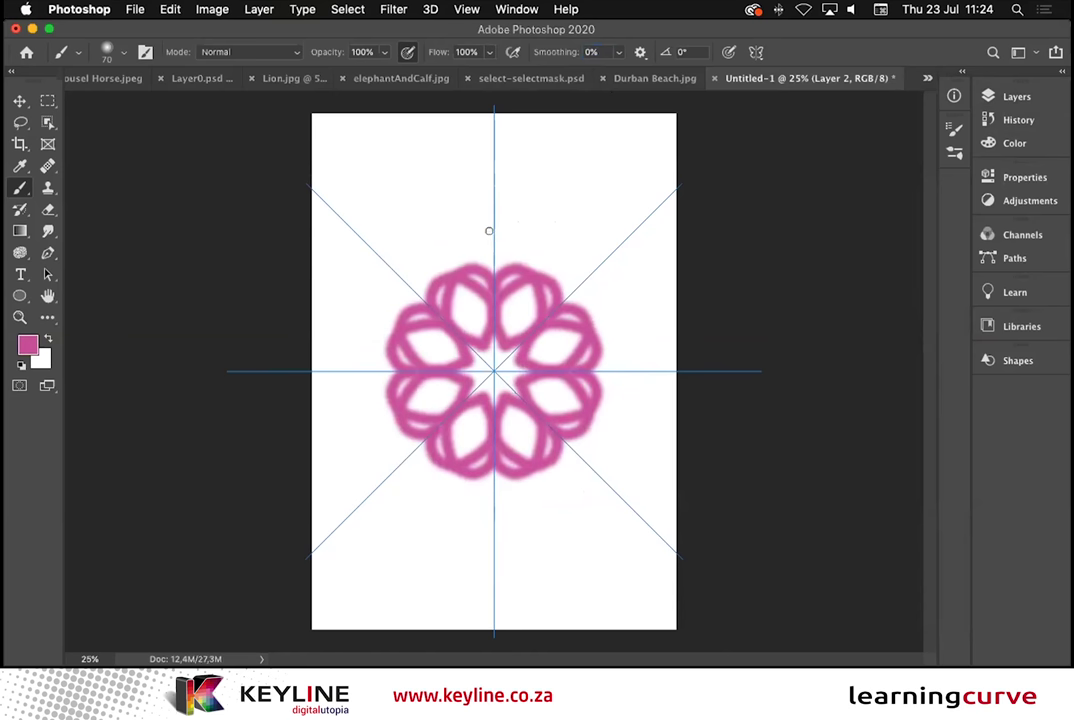
# Step: Paint an outer ring of pink petals around the mandala, and hide its layer while showing the purple mandala layer
pyautogui.moveTo(489, 231)
pyautogui.mouseDown()
pyautogui.moveTo(491, 214)
pyautogui.moveTo(506, 211)
pyautogui.moveTo(570, 232)
pyautogui.moveTo(587, 209)
pyautogui.moveTo(583, 180)
pyautogui.moveTo(569, 171)
pyautogui.mouseUp()
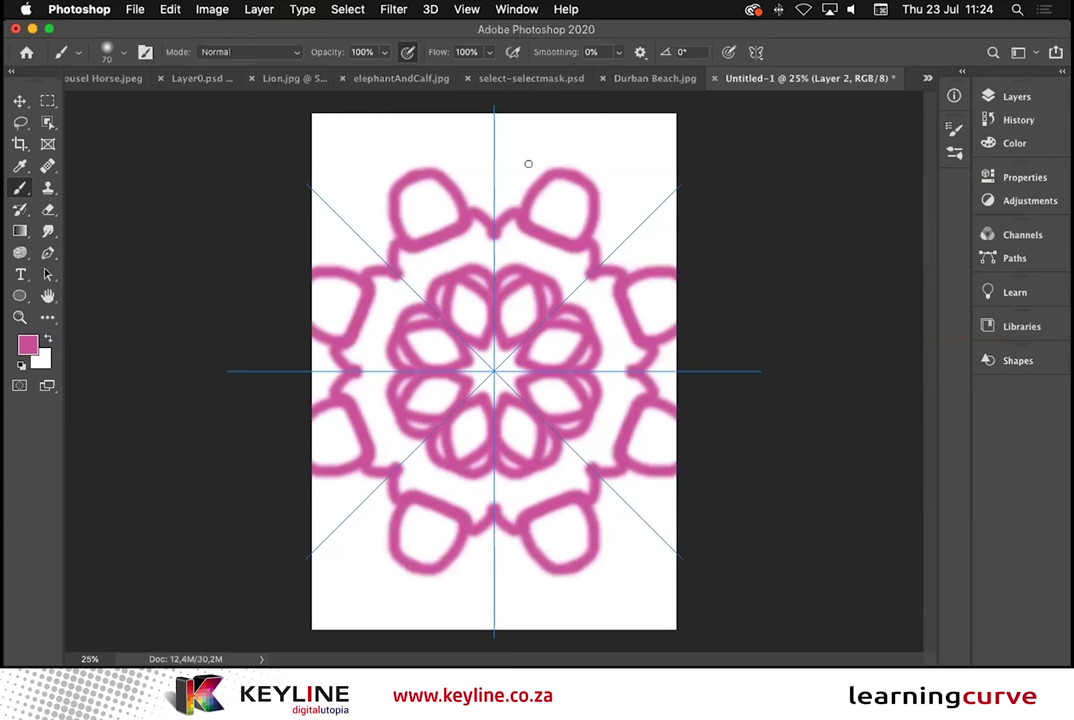
pyautogui.press('F7')
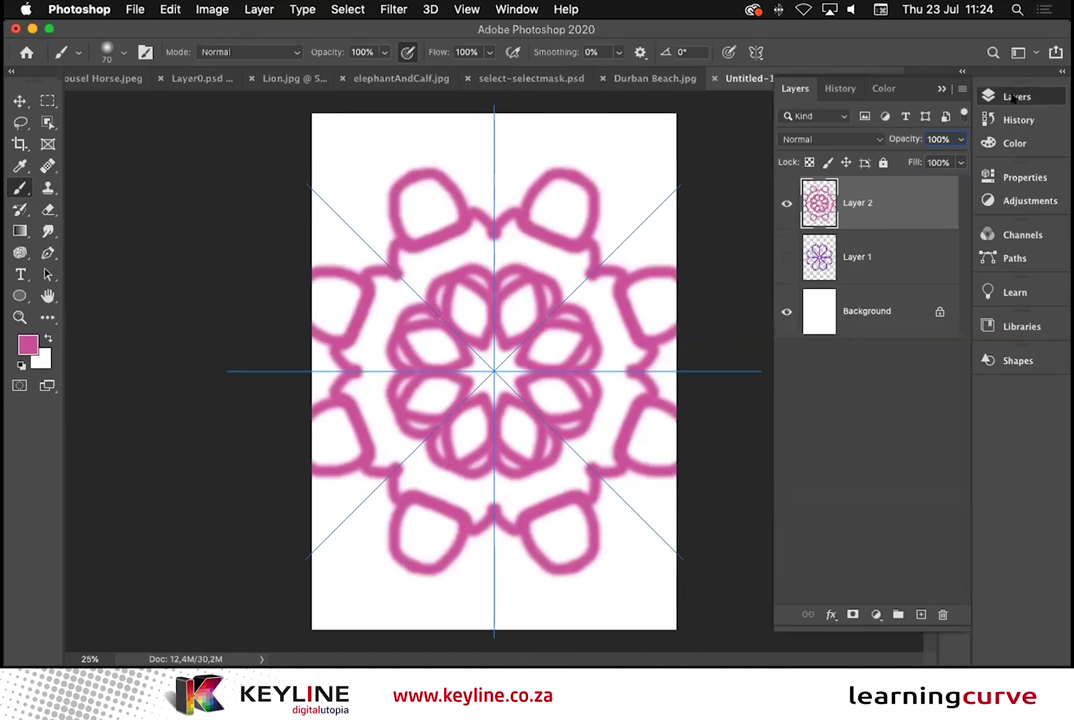
pyautogui.click(786, 257)
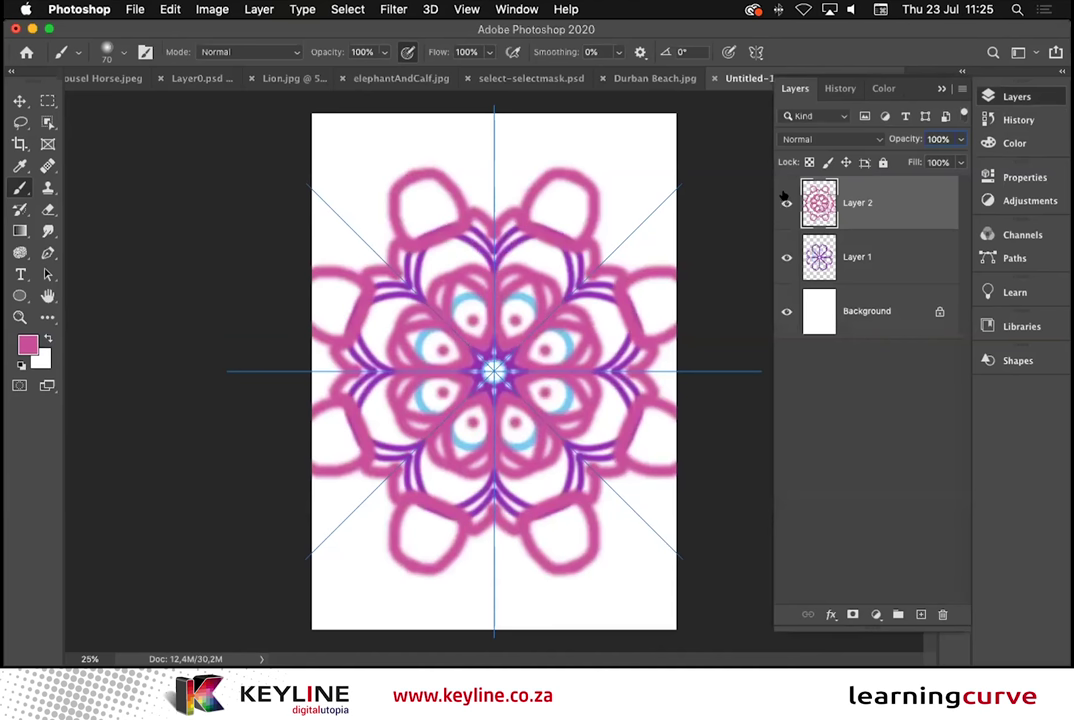
pyautogui.click(786, 202)
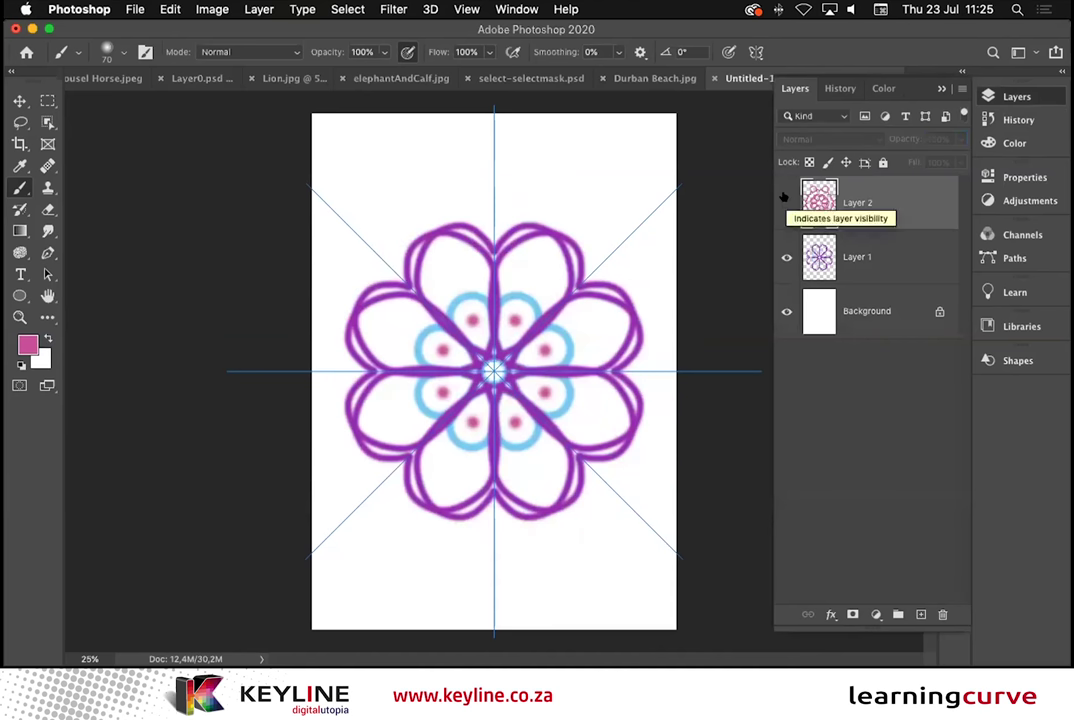
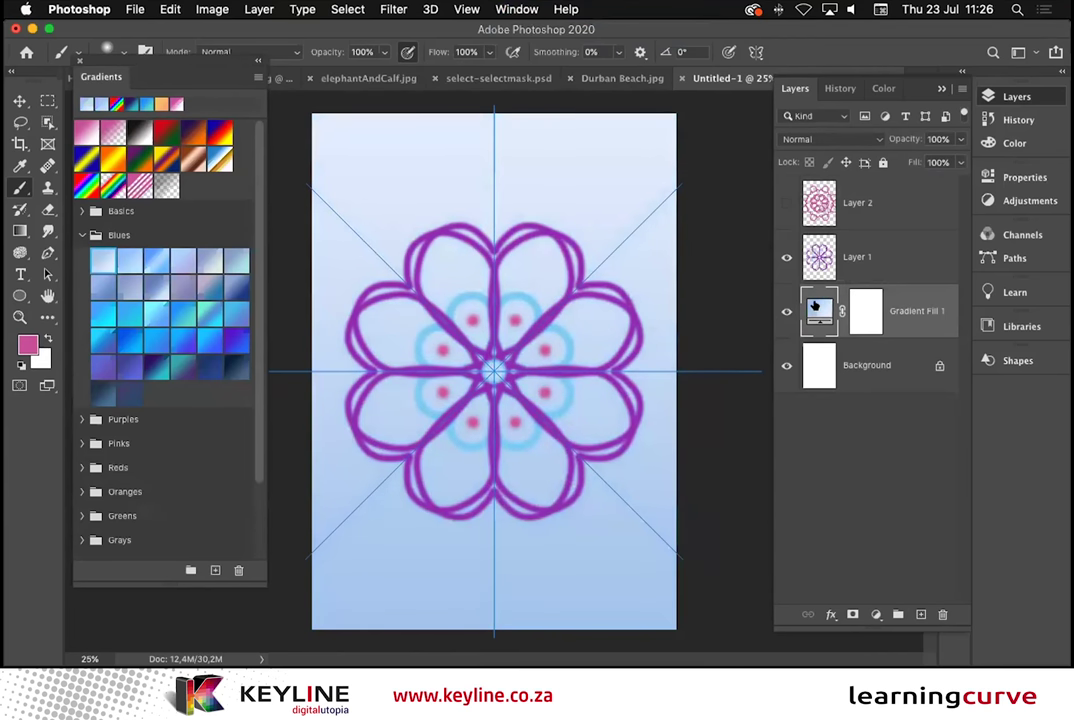
# Step: Apply the first gradient preset from the Oranges group to the gradient fill layer behind the mandala
pyautogui.click(78, 490)
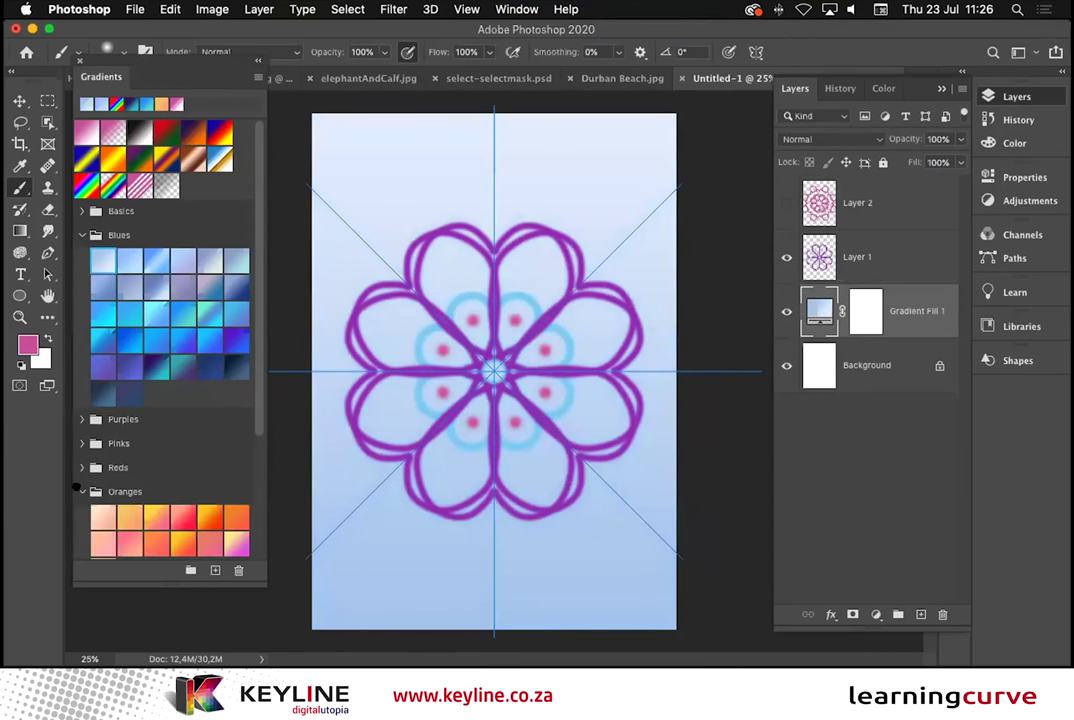
pyautogui.moveTo(103, 517); pyautogui.dragTo(822, 305)
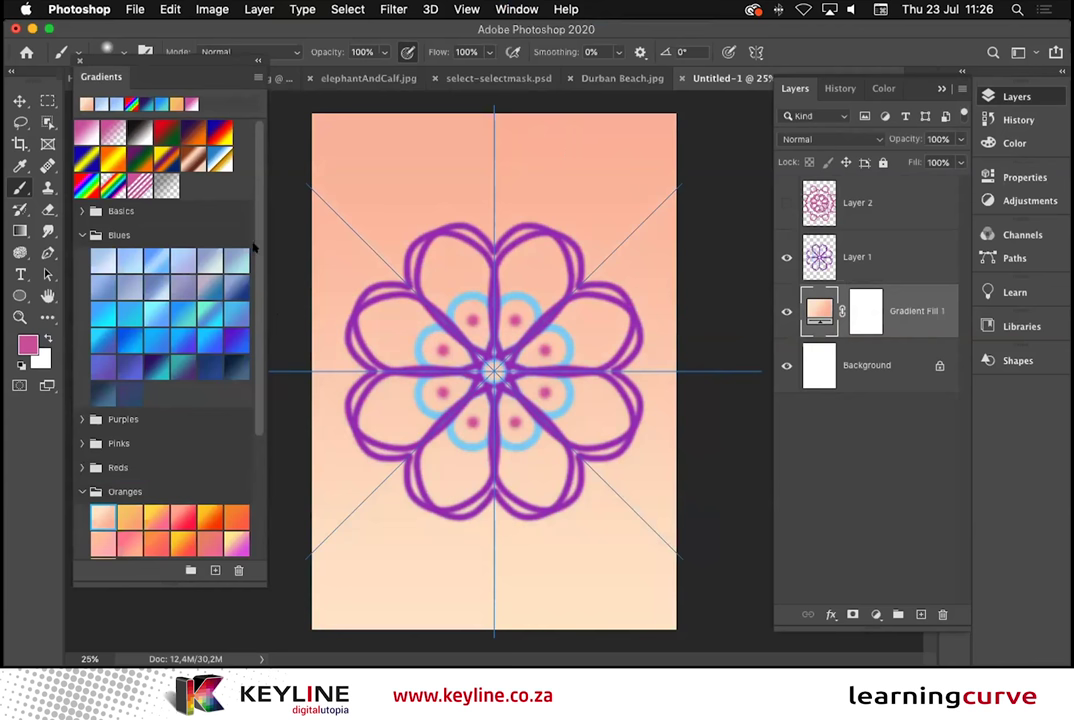
pyautogui.click(78, 60)
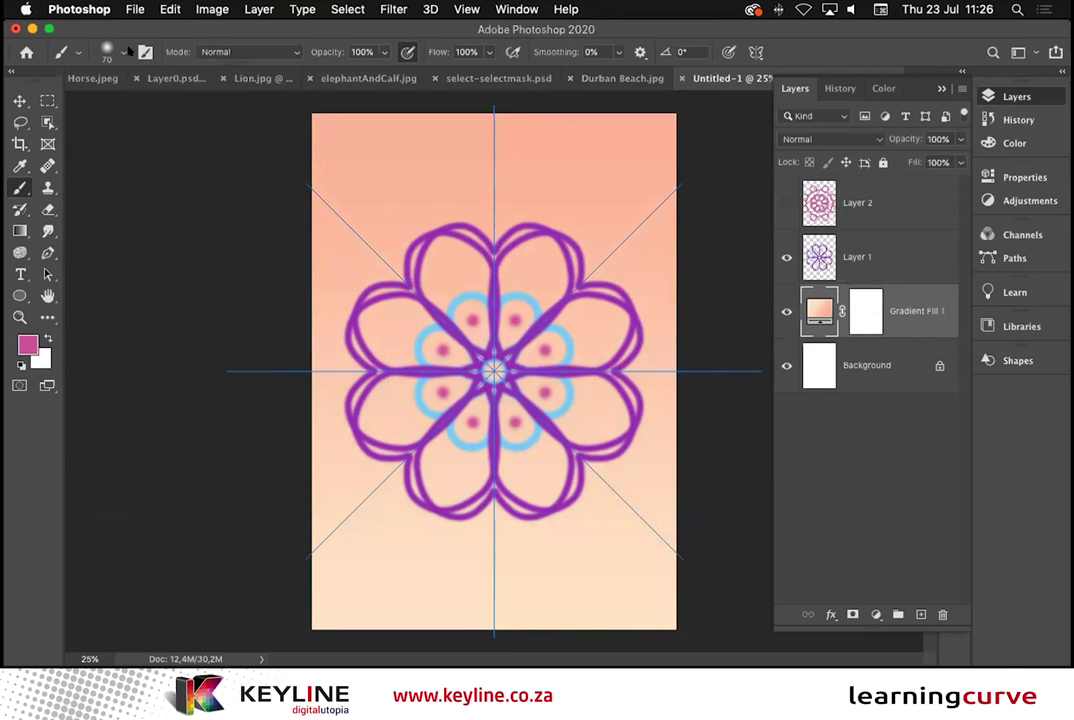
# Step: Replace the gradient fill behind the mandala with the yellow swatch from the Pastel group
pyautogui.click(517, 9)
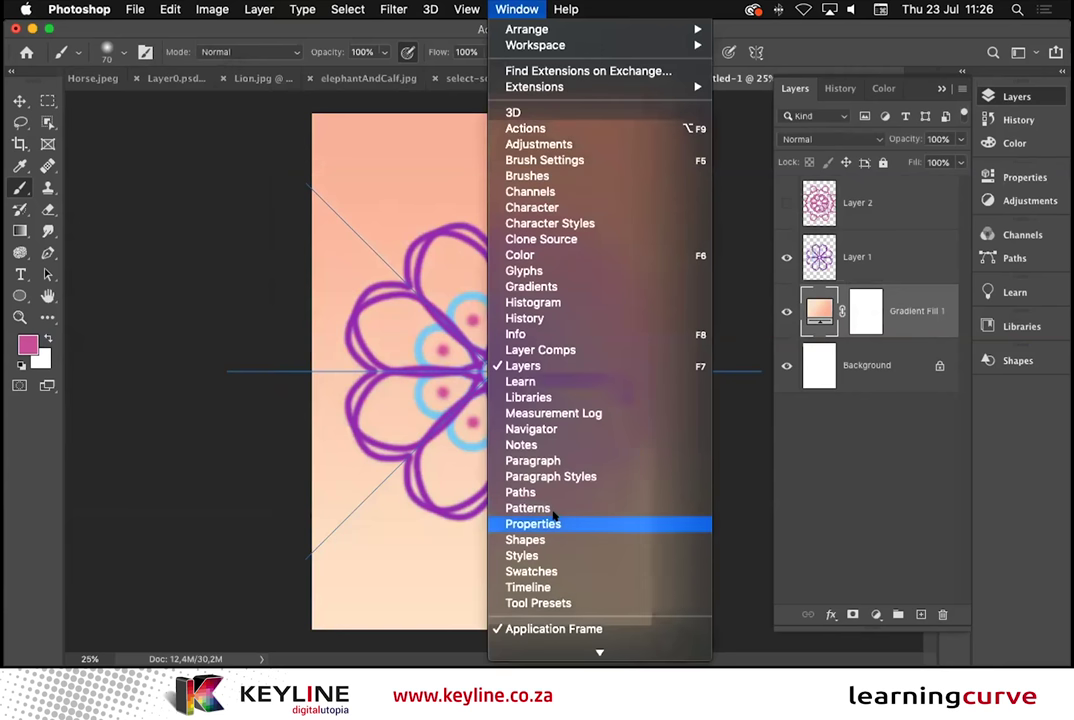
pyautogui.click(565, 571)
pyautogui.moveTo(460, 92); pyautogui.dragTo(170, 73)
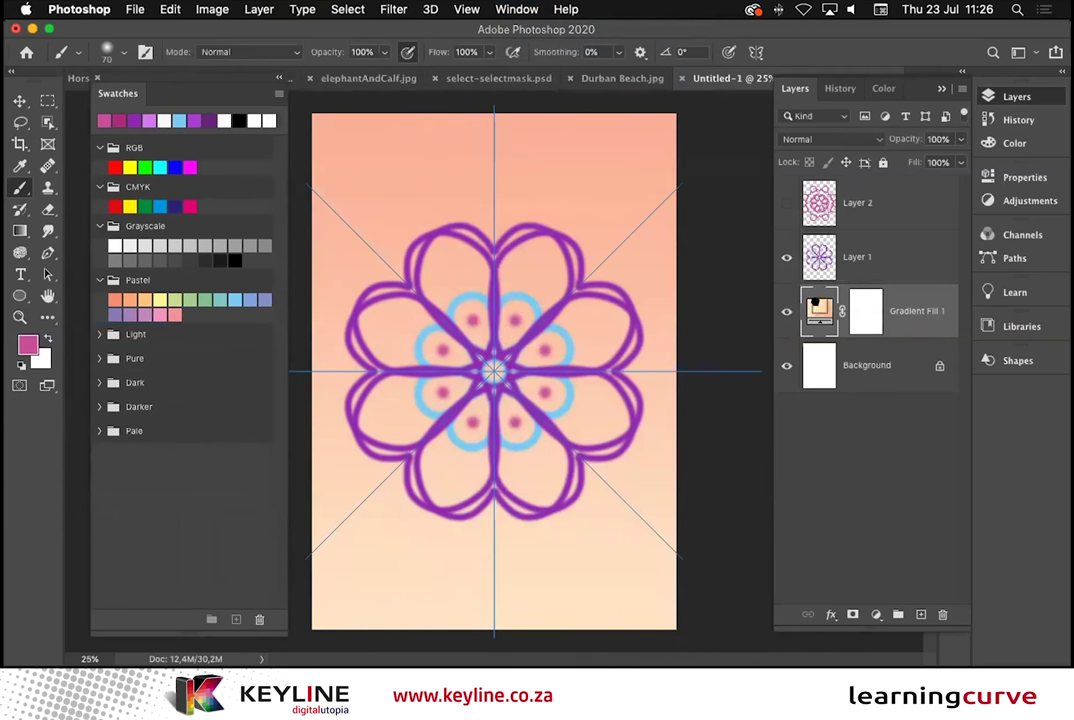
pyautogui.moveTo(813, 302); pyautogui.dragTo(817, 308)
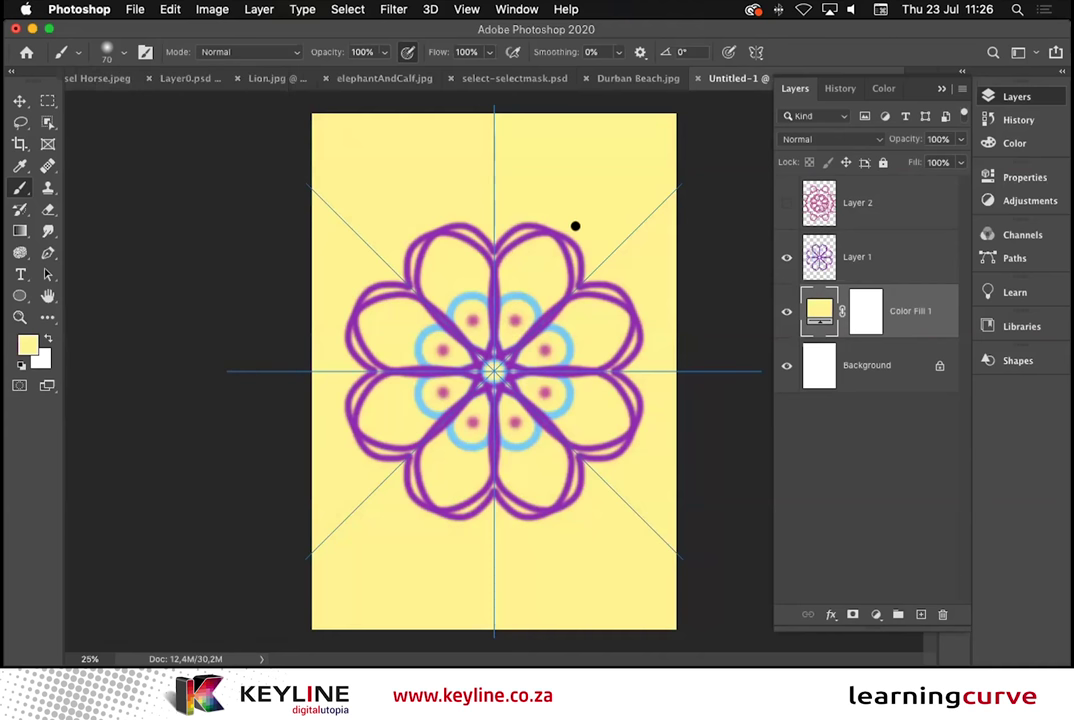
# Step: Replace the fill behind the mandala with the light green pattern from the Water group
pyautogui.click(517, 9)
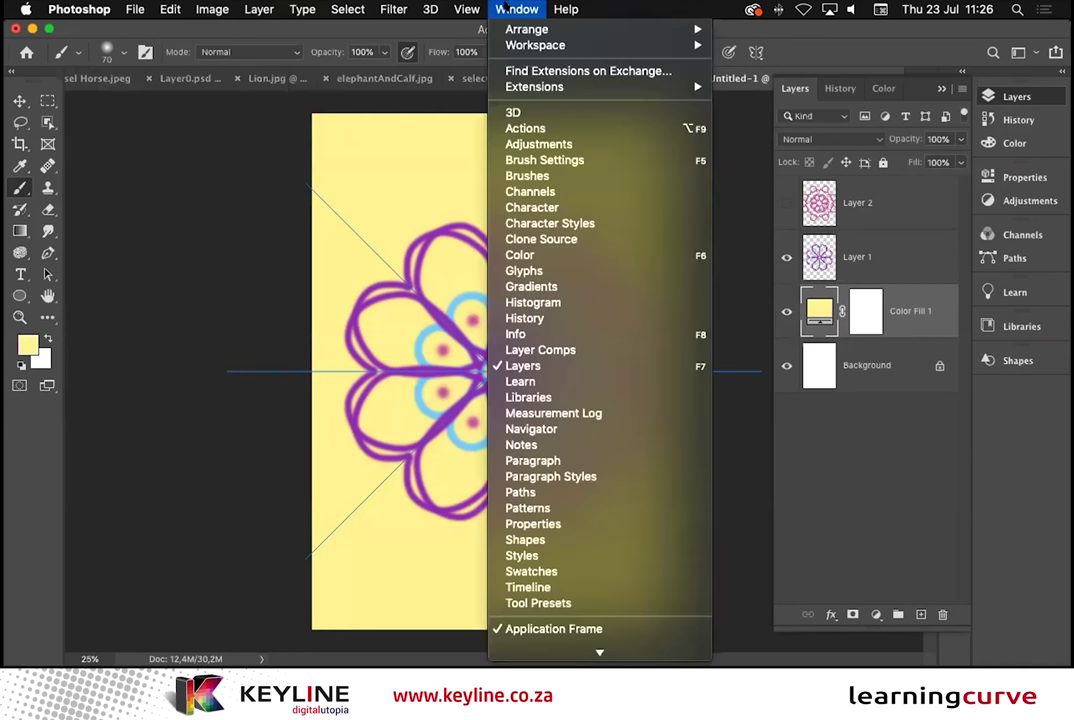
pyautogui.click(579, 509)
pyautogui.moveTo(355, 291); pyautogui.dragTo(198, 126)
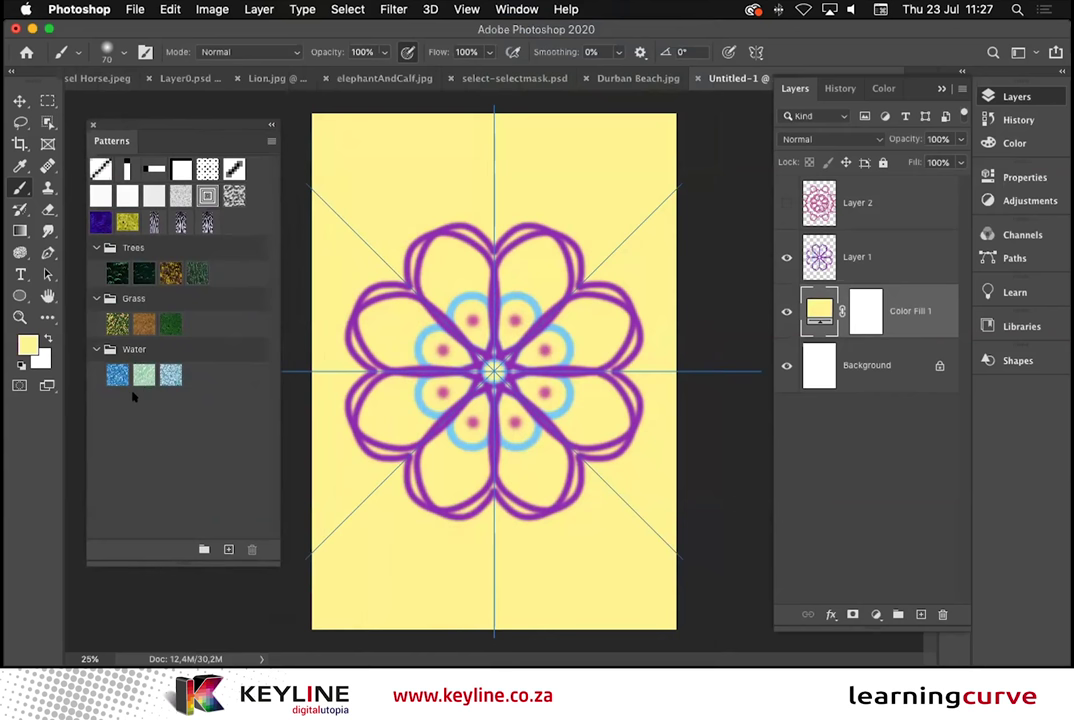
pyautogui.moveTo(143, 380); pyautogui.dragTo(823, 316)
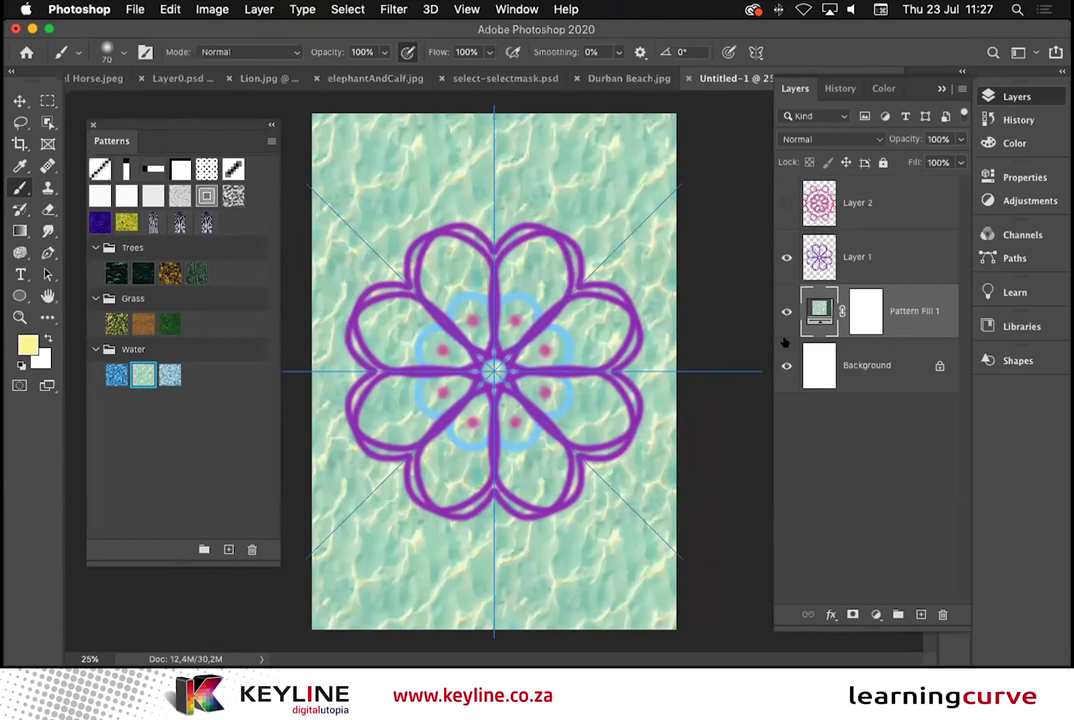
pyautogui.doubleClick(787, 72)
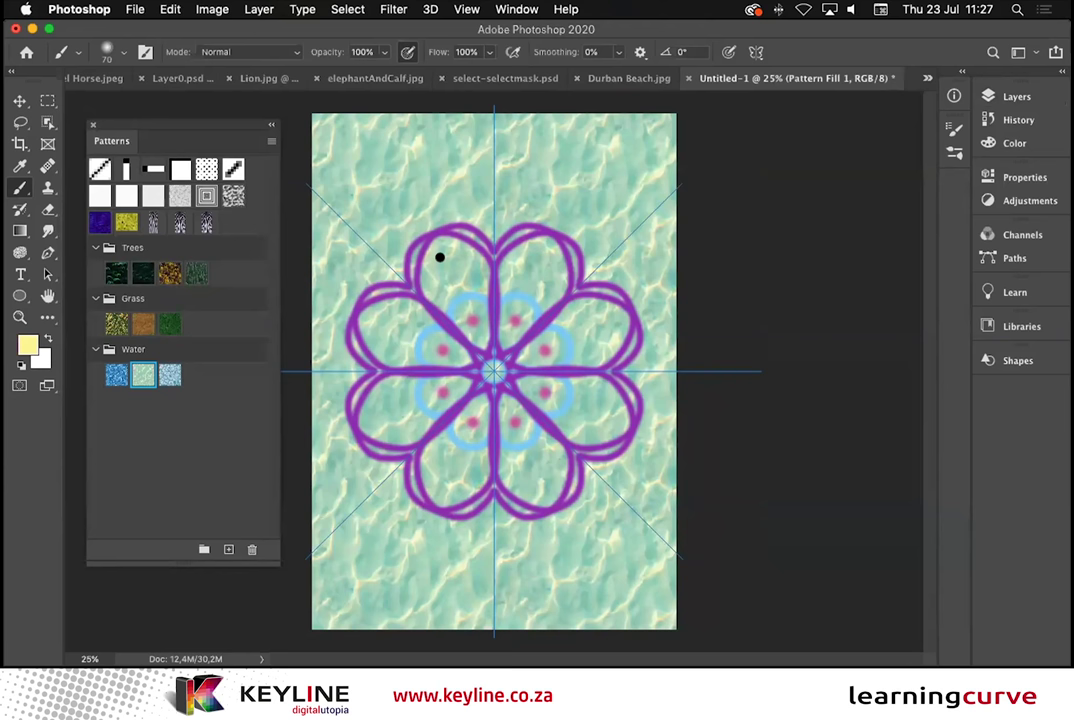
# Step: Switch to Durban Beach.jpg and draw a Lasso selection around the rubble pile beside the blue bin
pyautogui.click(927, 78)
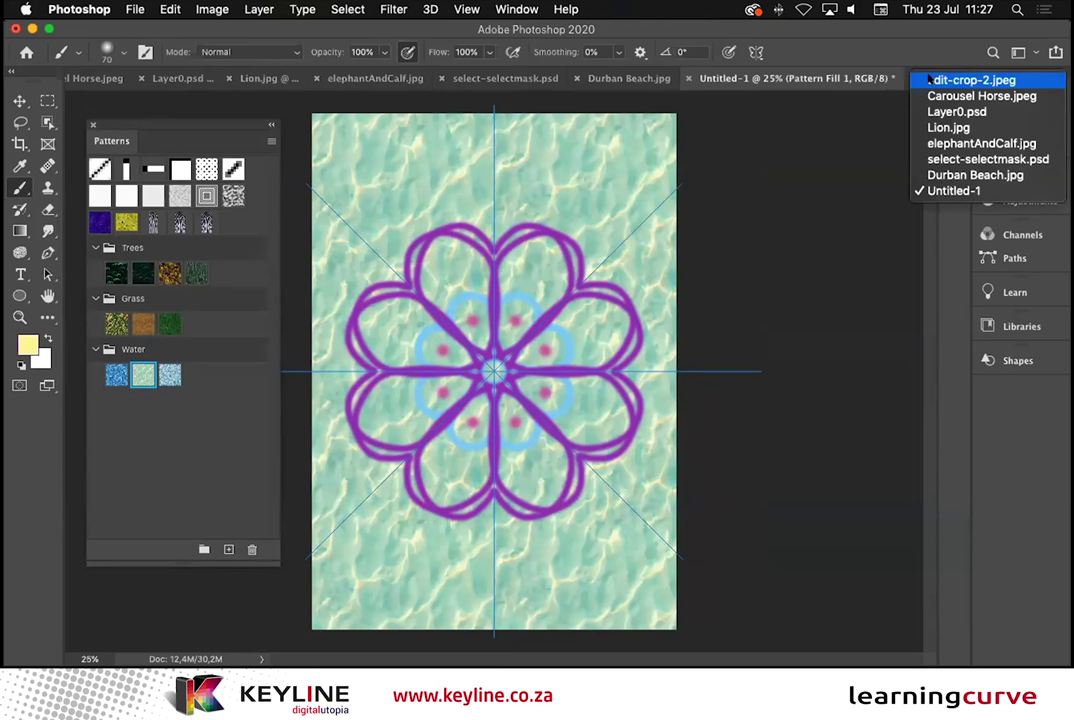
pyautogui.click(931, 175)
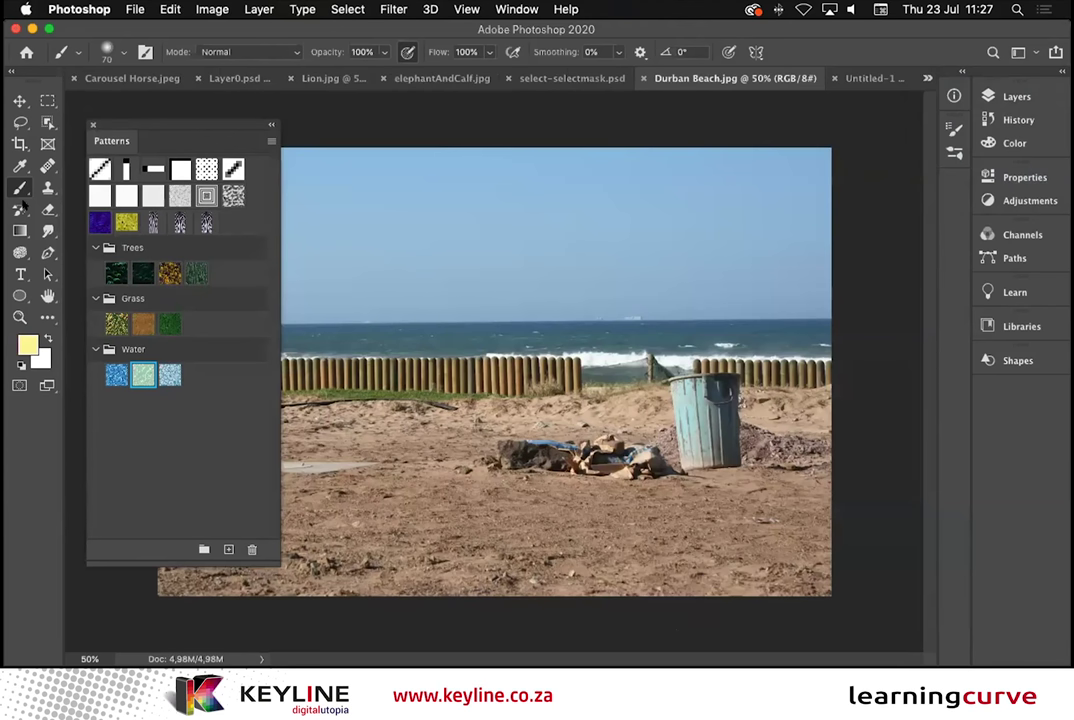
pyautogui.click(91, 123)
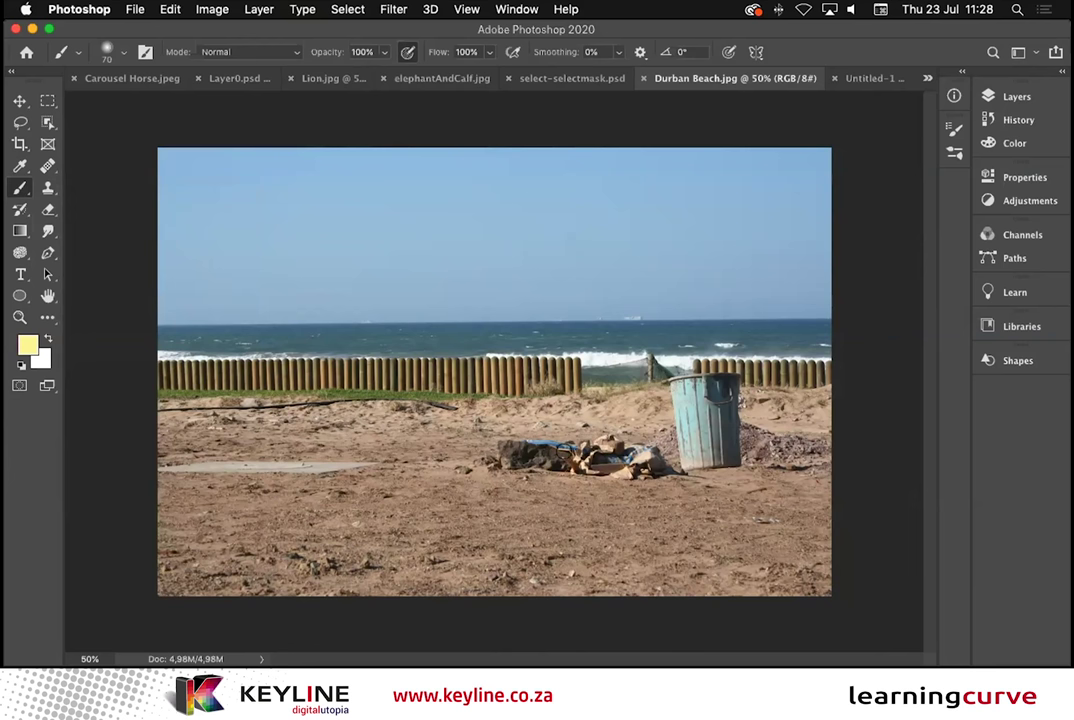
pyautogui.click(20, 121)
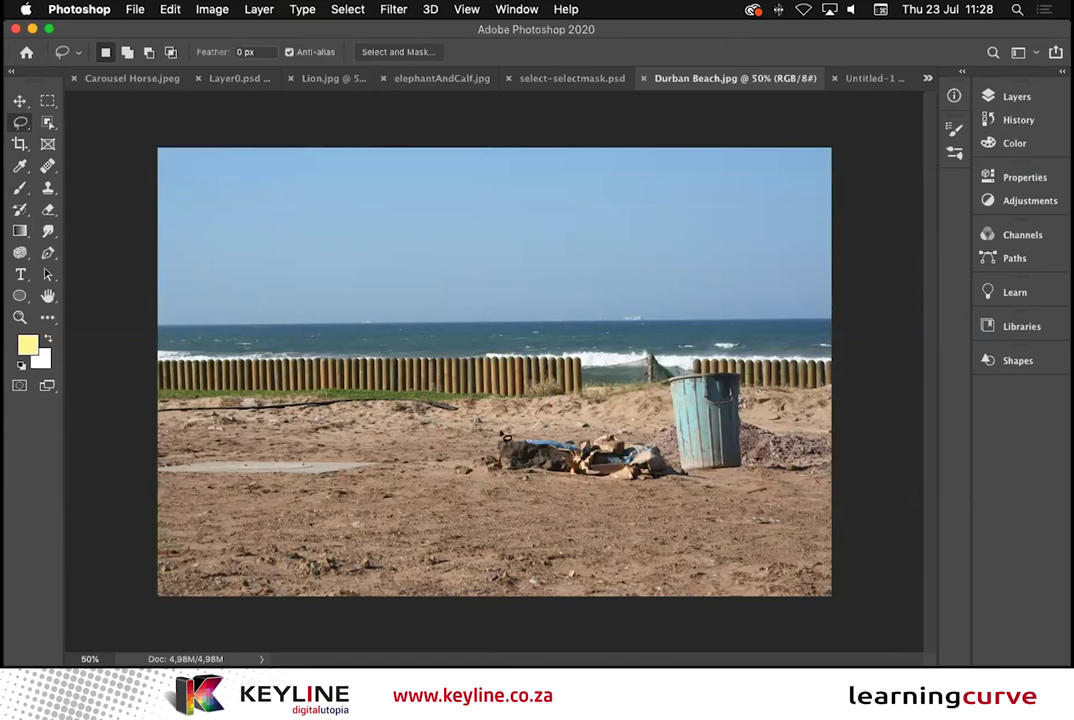
pyautogui.moveTo(500, 437)
pyautogui.mouseDown()
pyautogui.moveTo(446, 472)
pyautogui.moveTo(448, 488)
pyautogui.moveTo(634, 502)
pyautogui.moveTo(658, 499)
pyautogui.moveTo(679, 474)
pyautogui.moveTo(663, 438)
pyautogui.moveTo(619, 425)
pyautogui.moveTo(478, 442)
pyautogui.mouseUp()
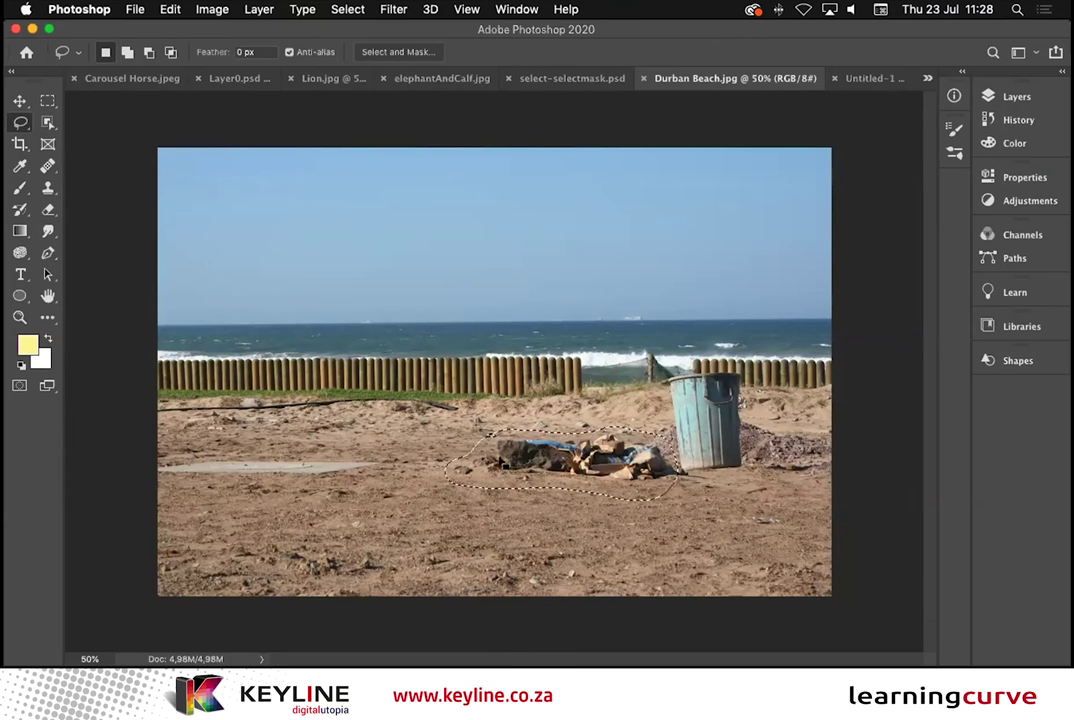
# Step: Fill the selected rubble area using Content-Aware contents at 100% opacity and clear the selection
pyautogui.click(155, 9)
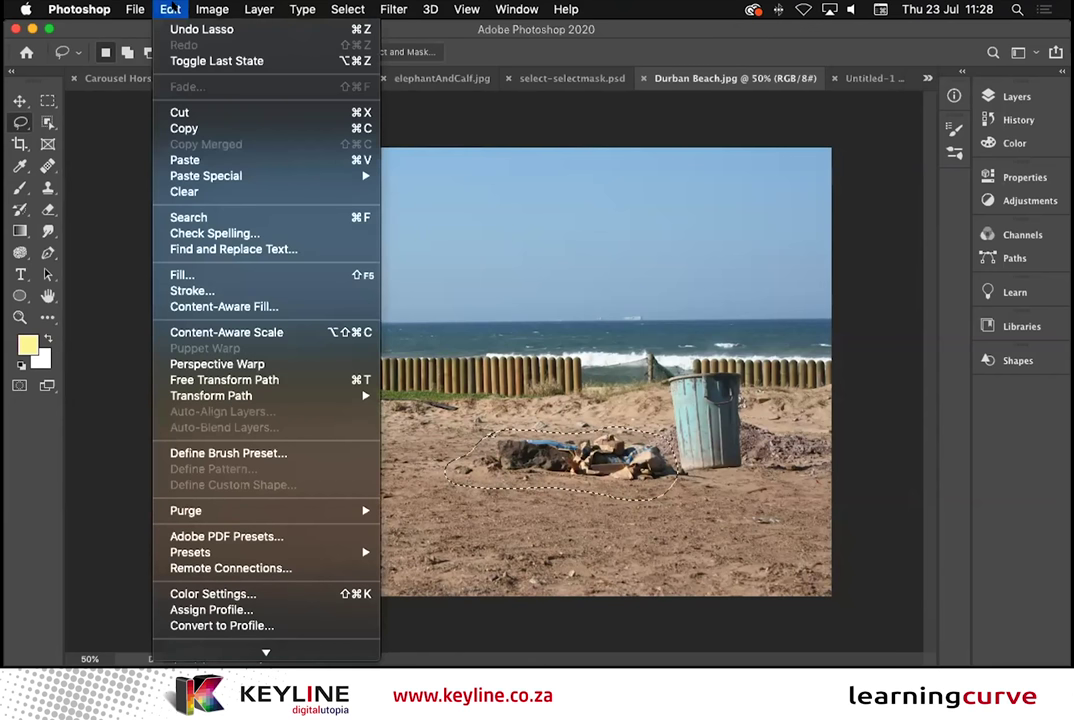
pyautogui.click(172, 274)
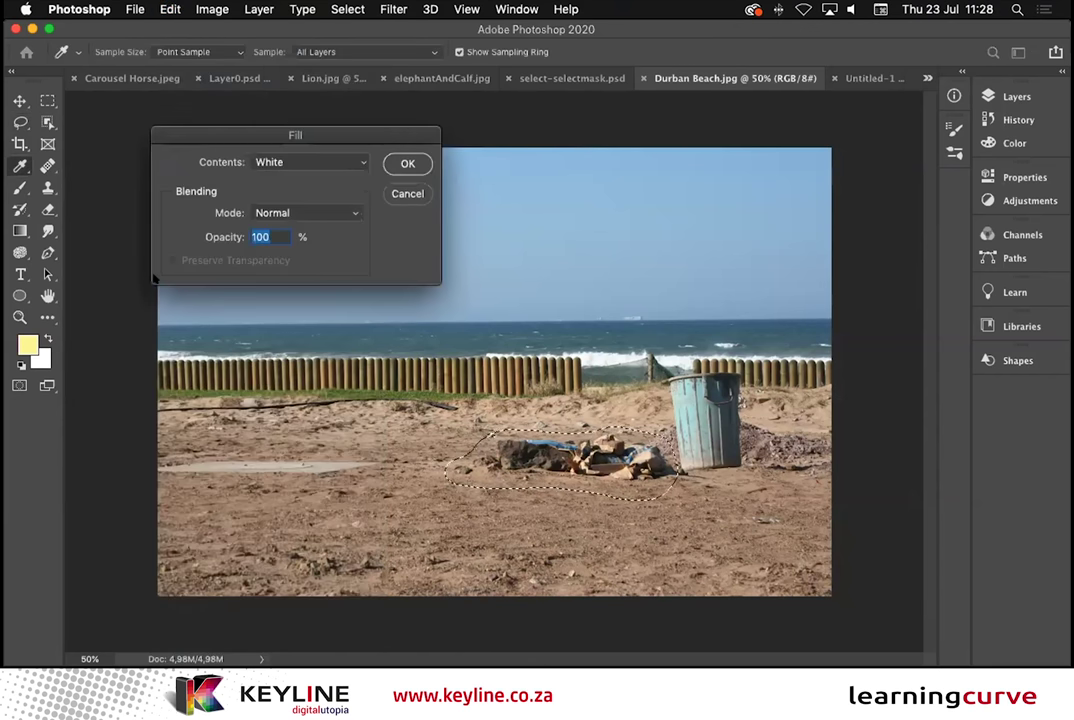
pyautogui.click(267, 160)
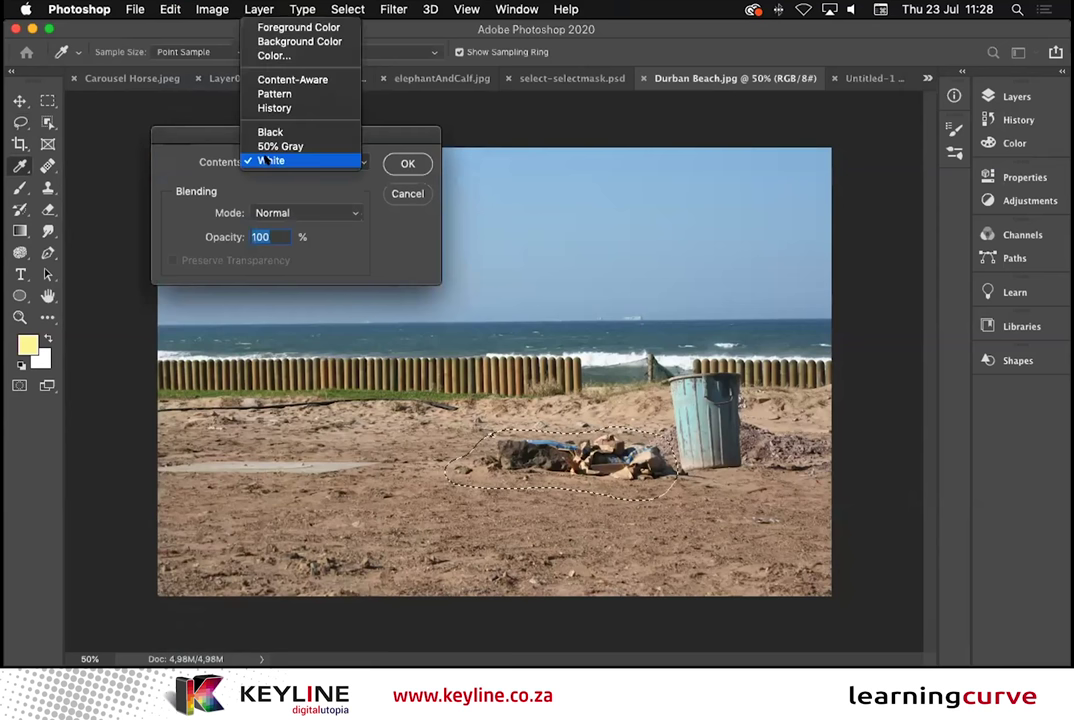
pyautogui.click(253, 79)
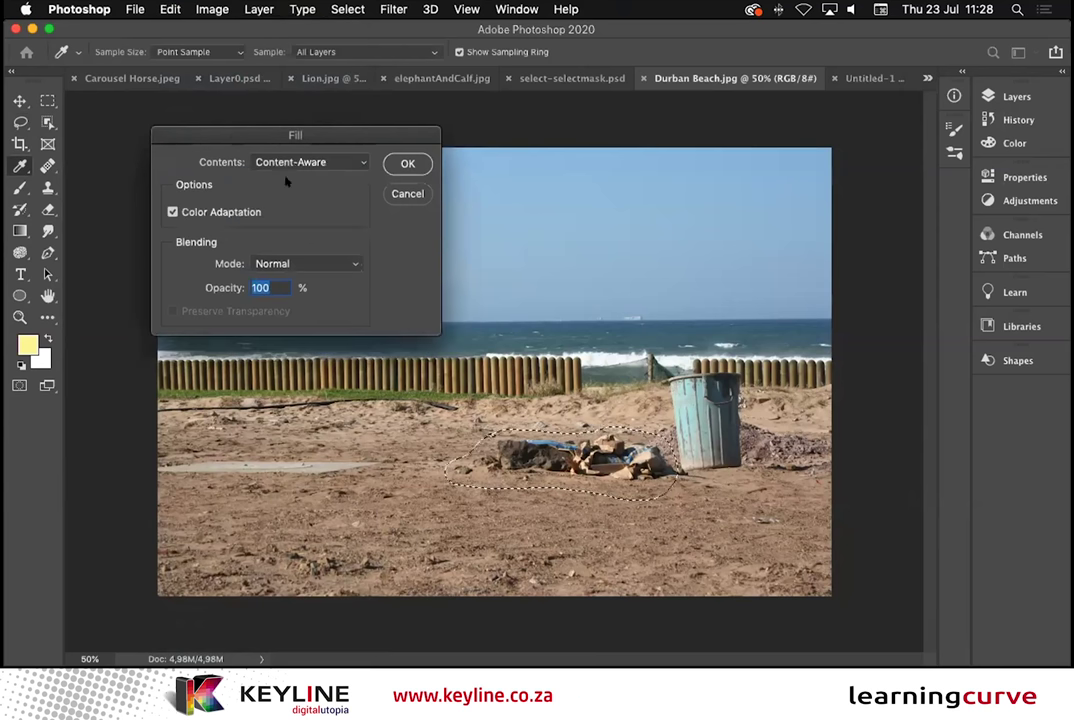
pyautogui.click(408, 162)
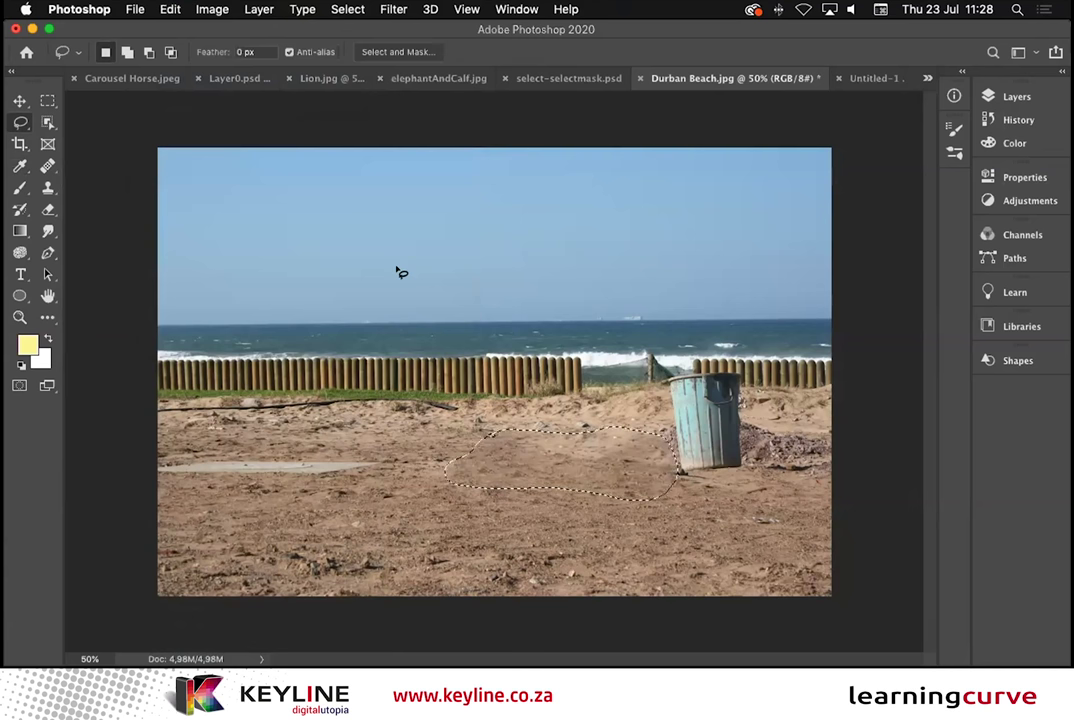
pyautogui.press('super+d')
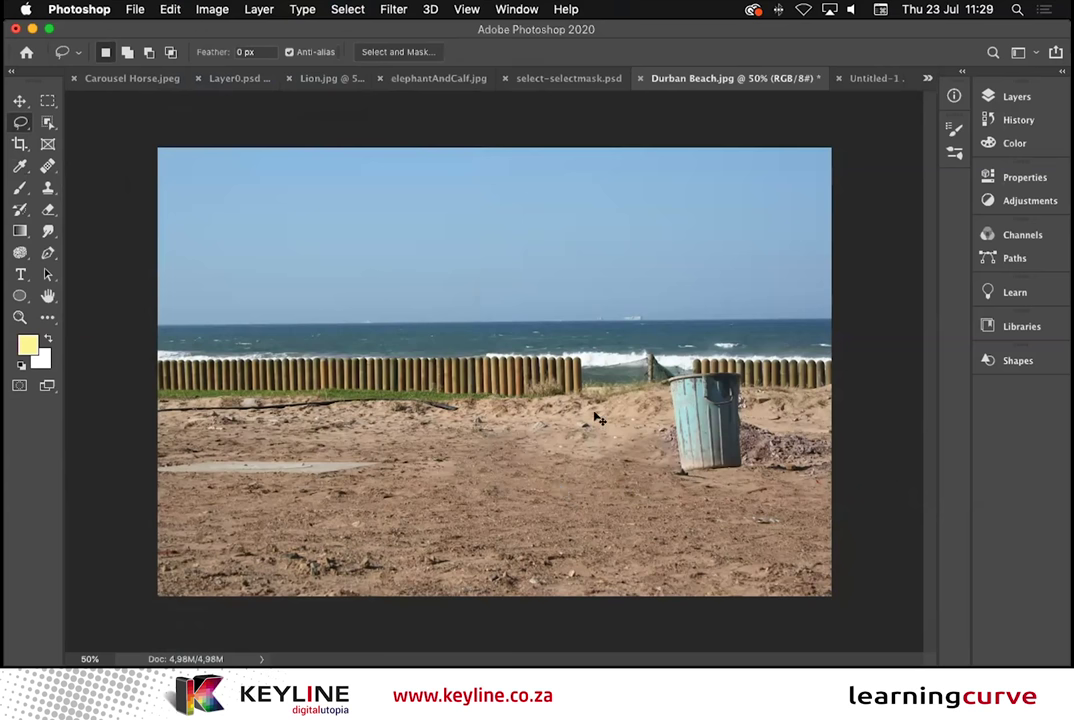
# Step: Examine the filled sand area beside the bin at 100% magnification
pyautogui.press('super+equal')
pyautogui.press('super+equal')
pyautogui.press('super+equal')
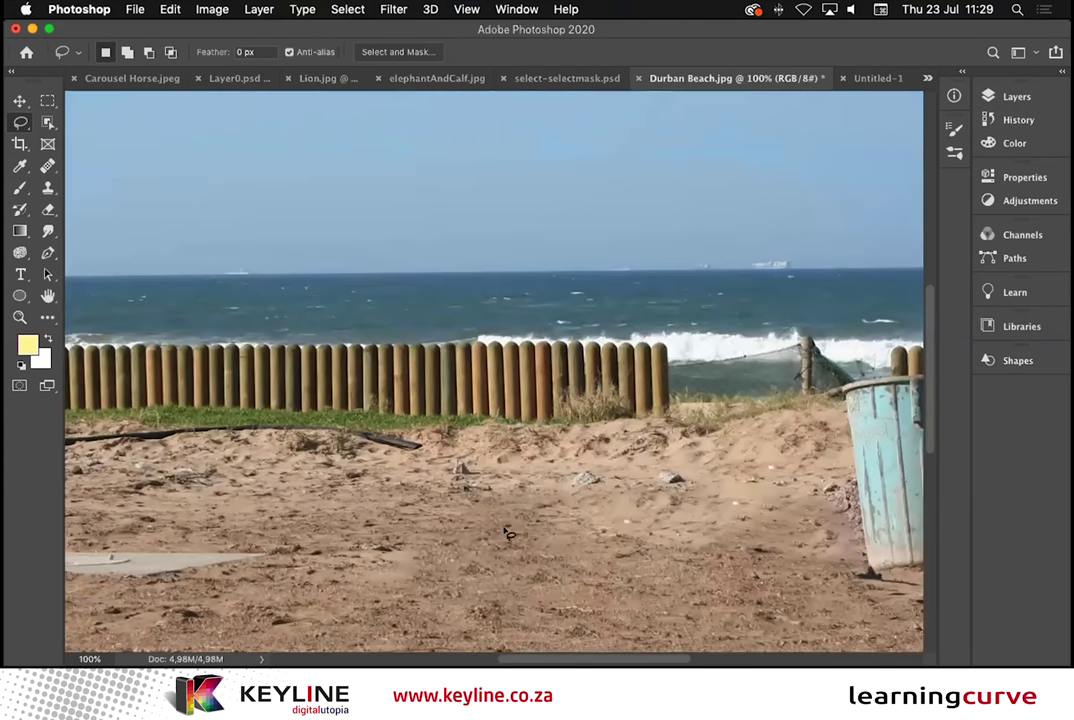
pyautogui.moveTo(554, 422); pyautogui.dragTo(440, 345)
pyautogui.scroll(-3, 440, 345)
pyautogui.hscroll(3, 445, 320)
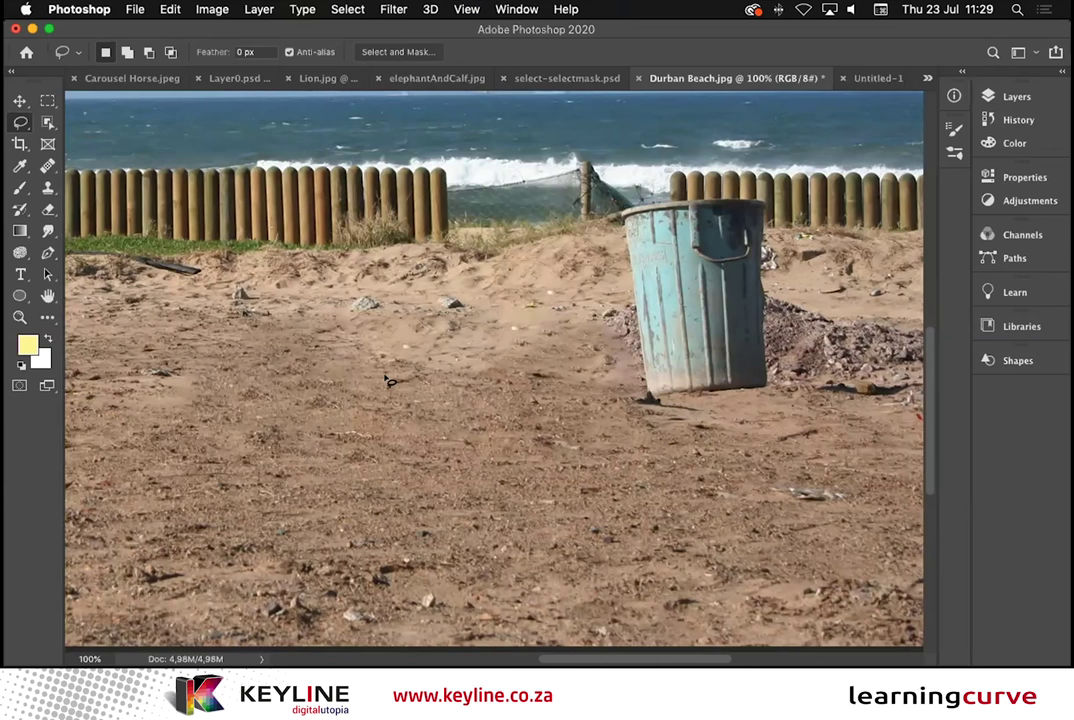
pyautogui.press('super+0')
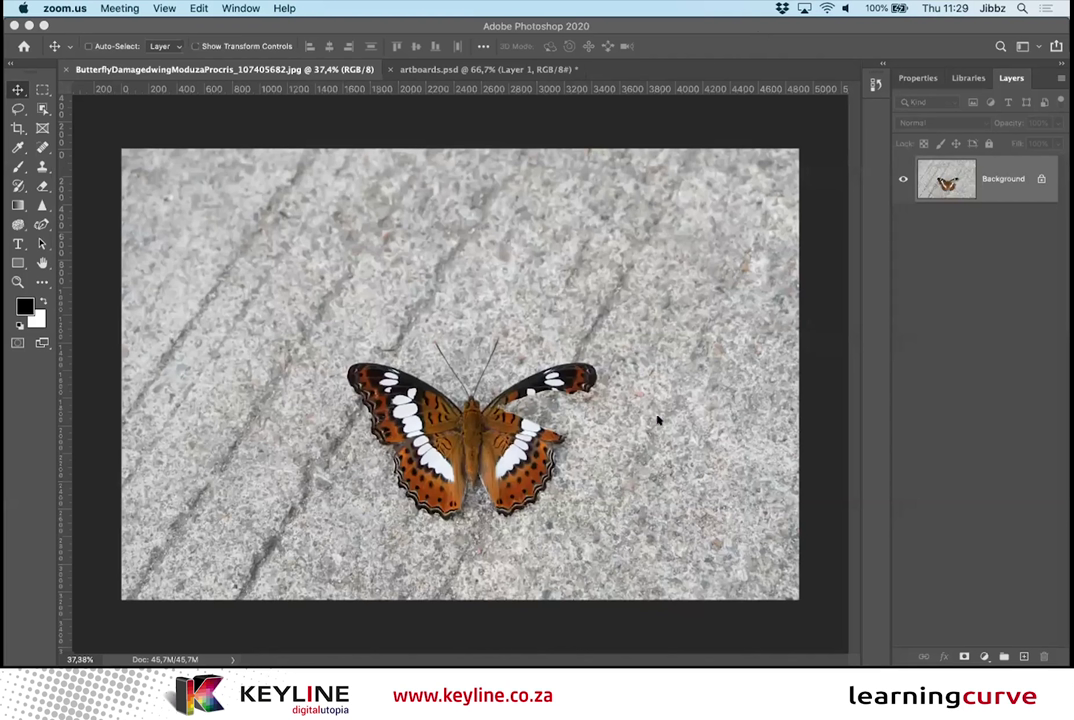
# Step: Draw a Lasso selection around the missing part of the butterfly's damaged wing
pyautogui.click(497, 88)
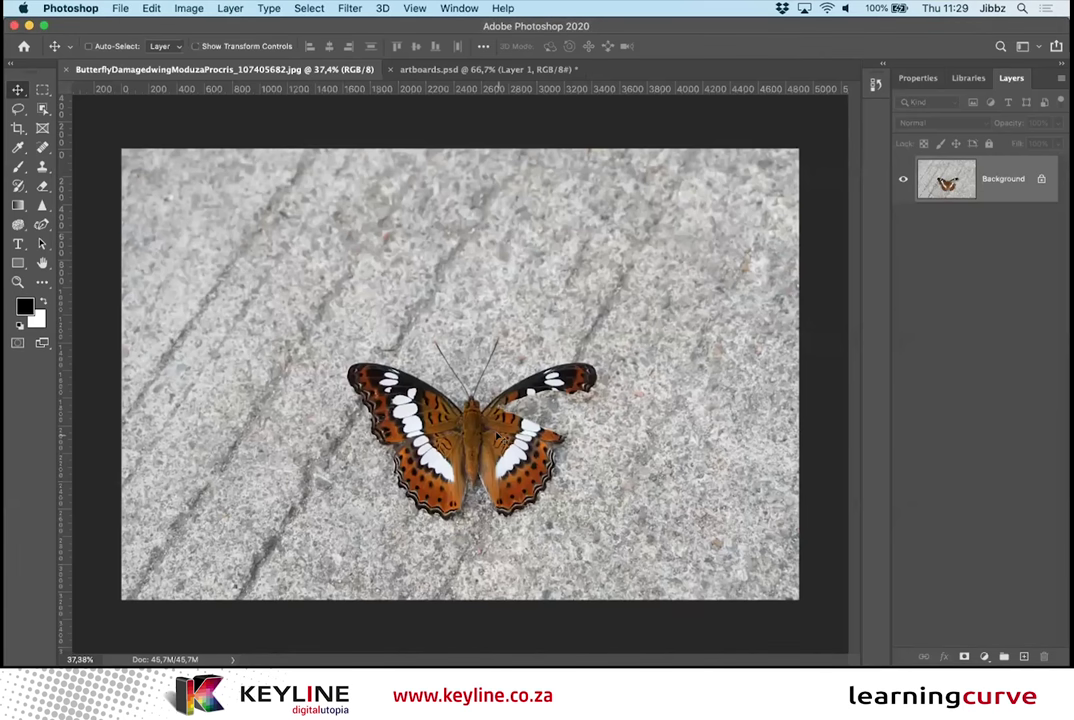
pyautogui.press('super+plus')
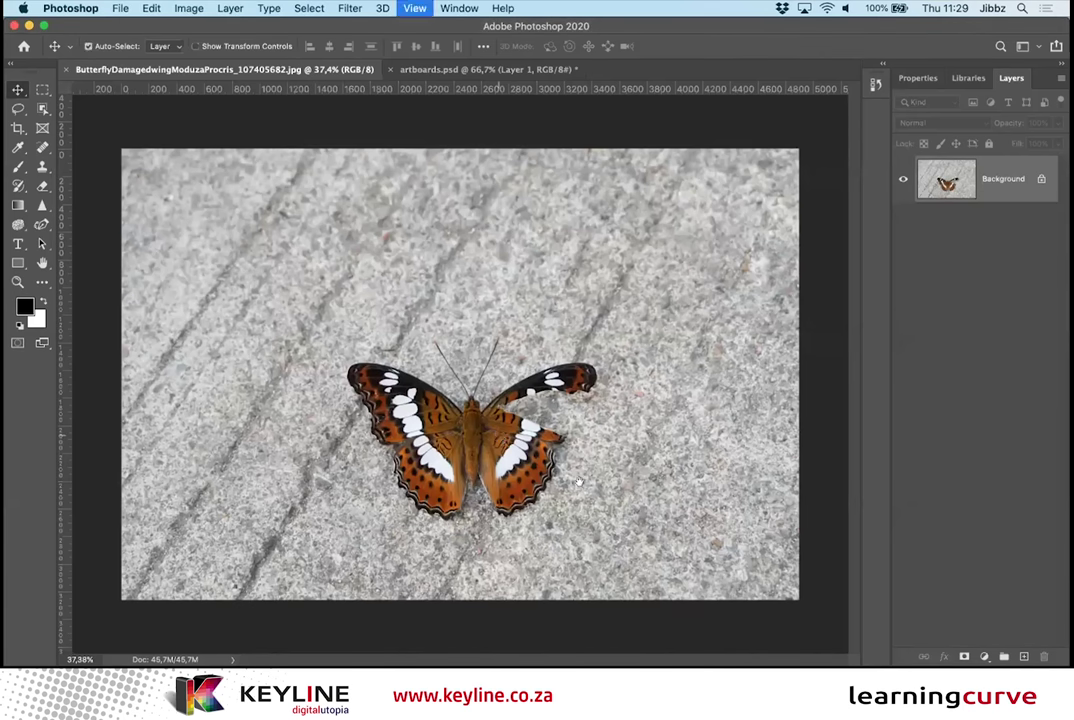
pyautogui.scroll(-2, 380, 280)
pyautogui.hscroll(2, 380, 280)
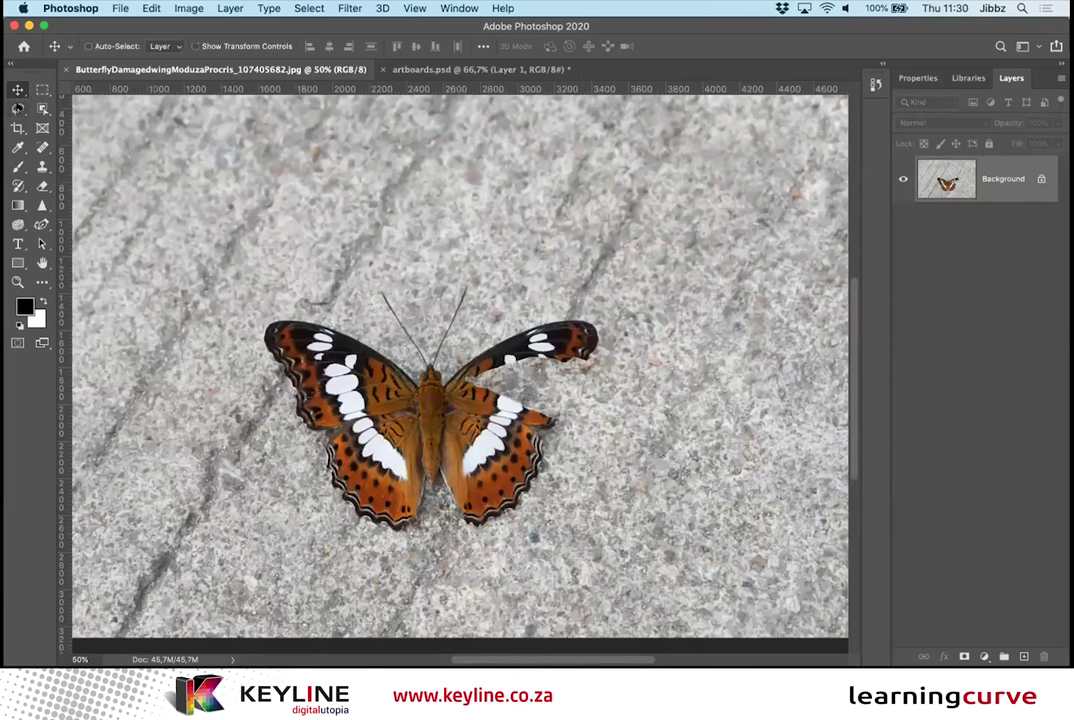
pyautogui.click(17, 108)
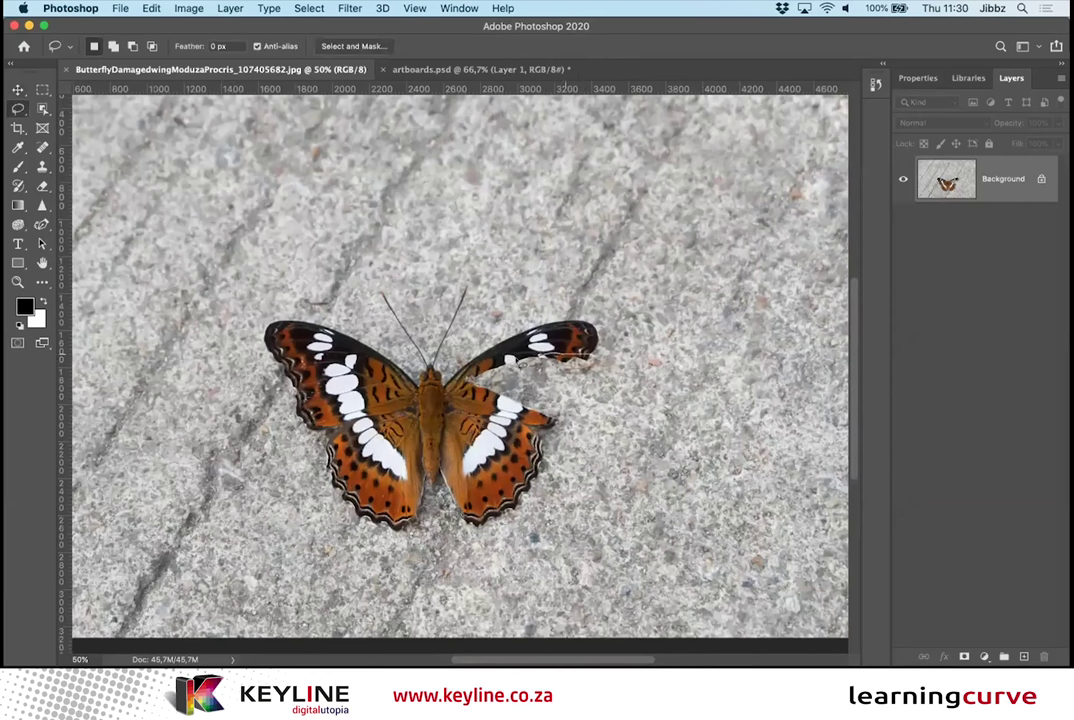
pyautogui.moveTo(438, 356)
pyautogui.mouseDown()
pyautogui.moveTo(598, 355)
pyautogui.moveTo(550, 422)
pyautogui.moveTo(460, 392)
pyautogui.mouseUp()
# Step: Fill the selected wing gap using Content-Aware contents with Color Adaptation, Normal mode and 100% opacity
pyautogui.click(151, 9)
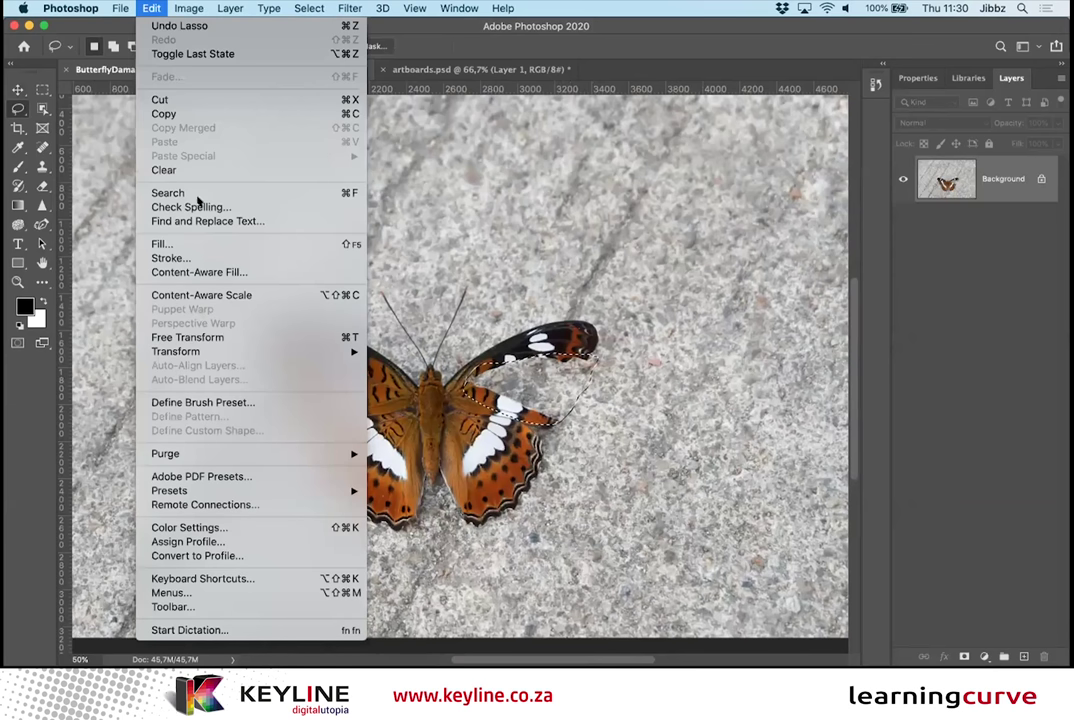
pyautogui.click(195, 247)
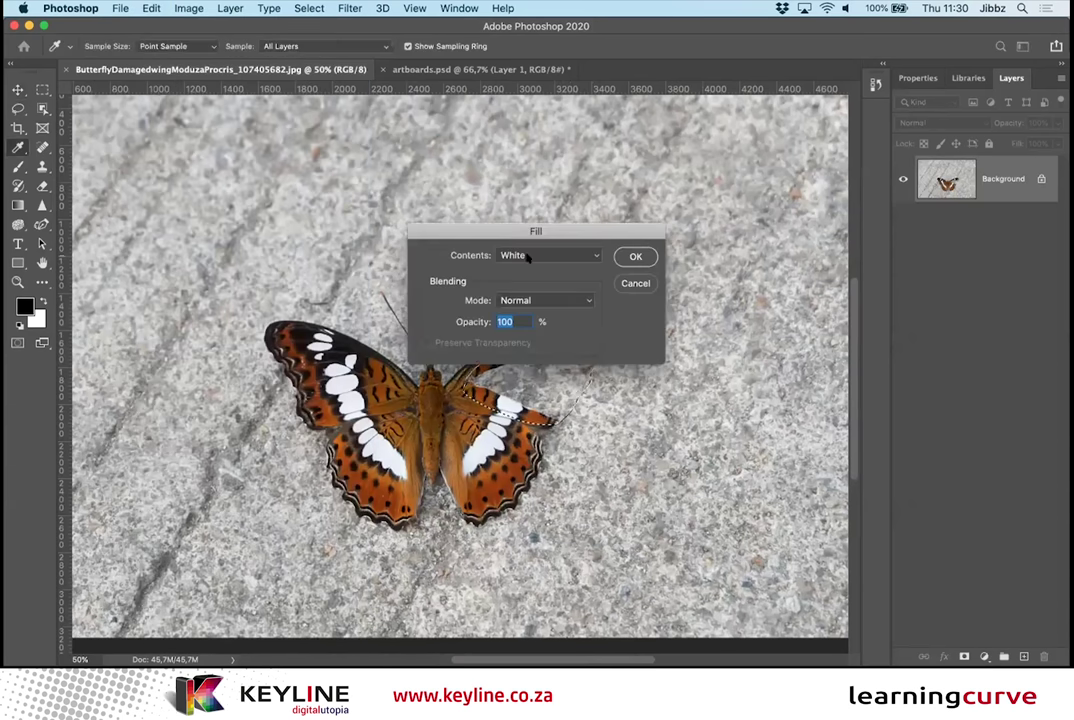
pyautogui.click(555, 256)
pyautogui.click(554, 182)
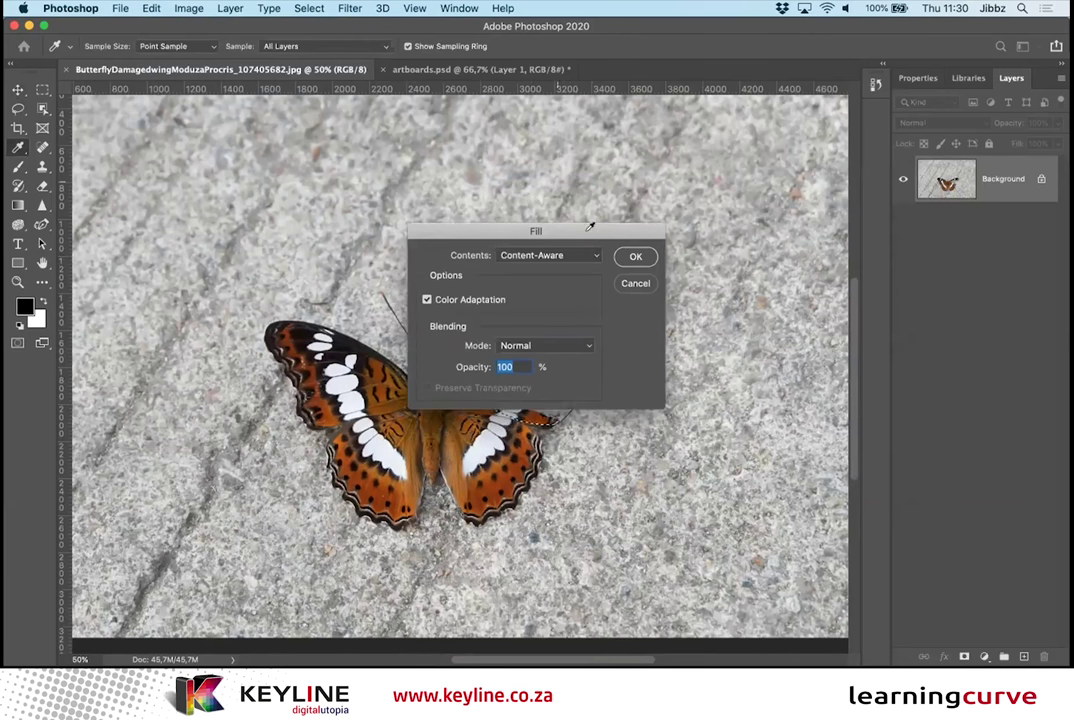
pyautogui.click(634, 256)
pyautogui.press('l')
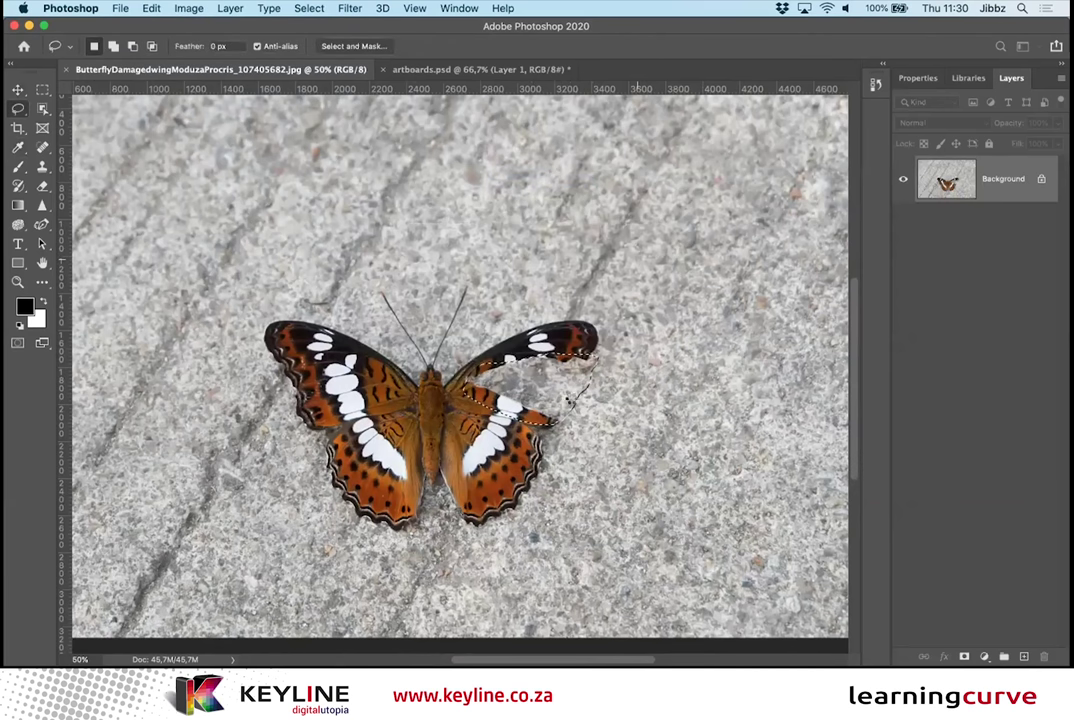
pyautogui.press('super+d')
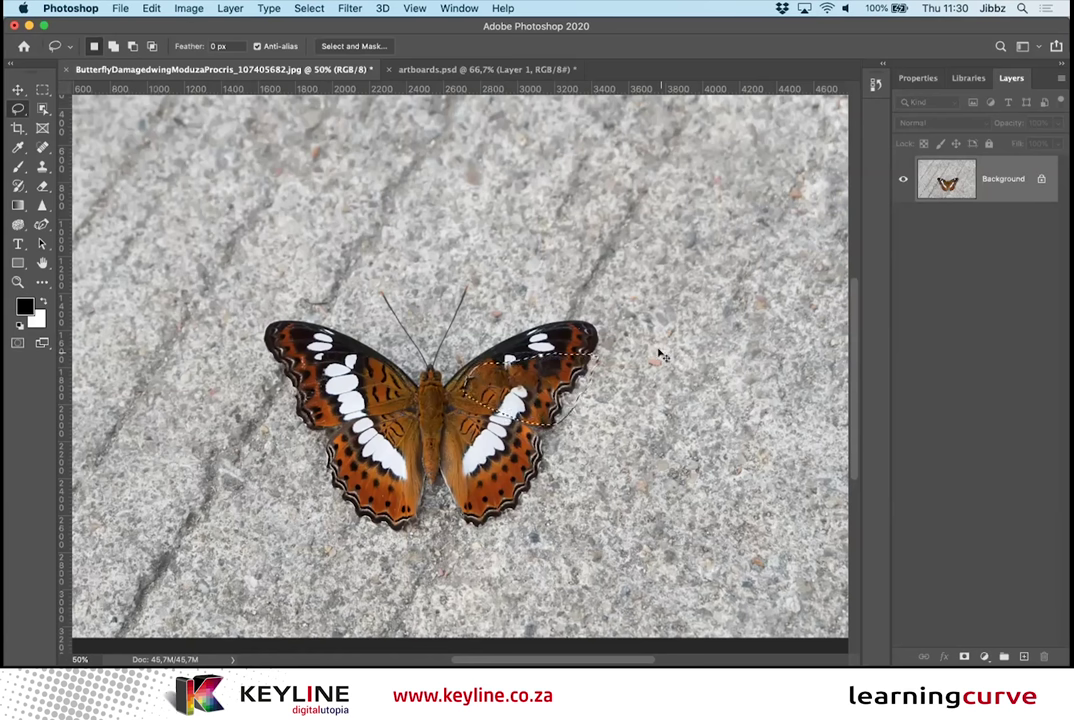
# Step: Compare the wing with and without the Content-Aware fill at 100% magnification, leaving the fill undone
pyautogui.press('super+z')
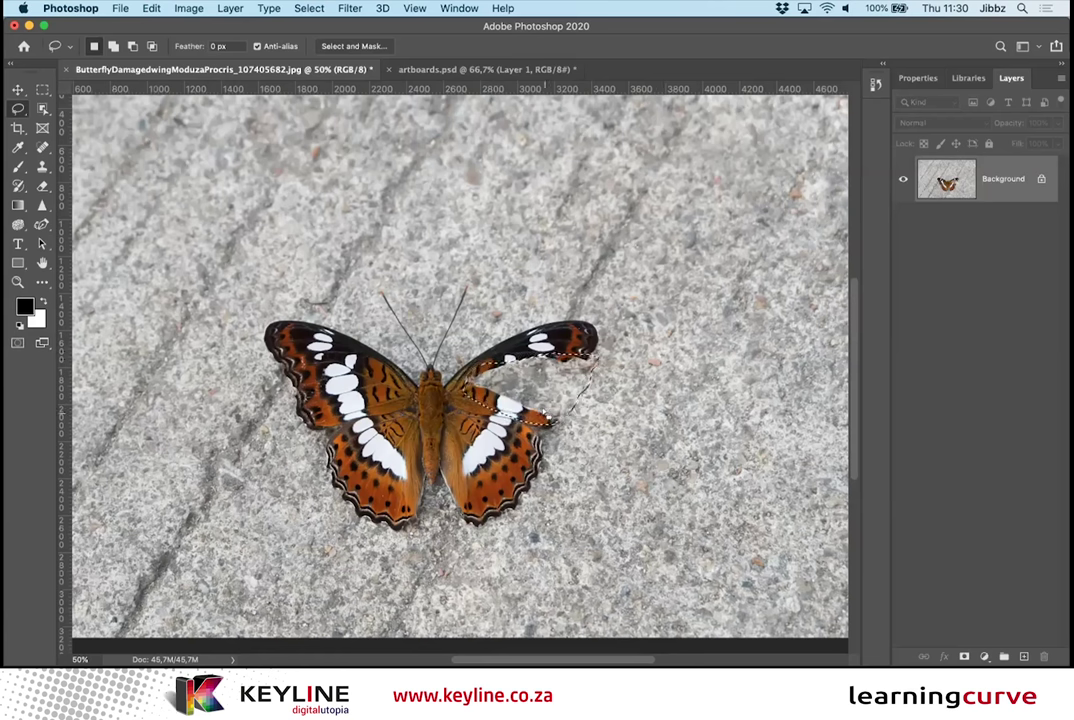
pyautogui.press('super+shift+z')
pyautogui.press('super+plus')
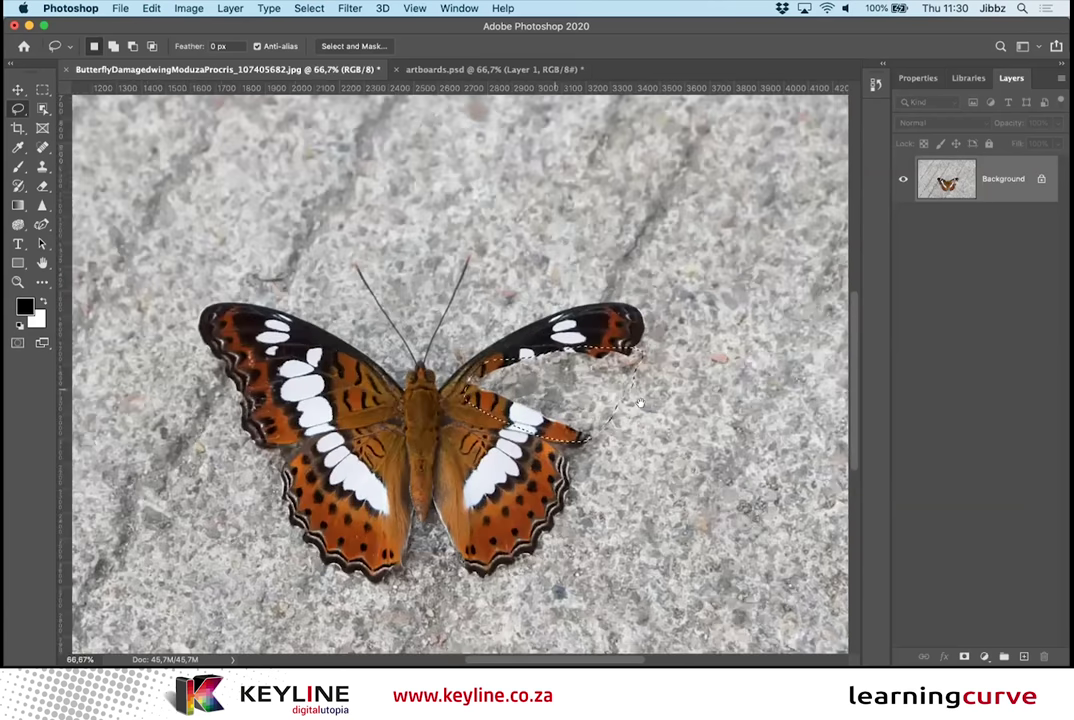
pyautogui.press('super+plus')
pyautogui.press('super+z')
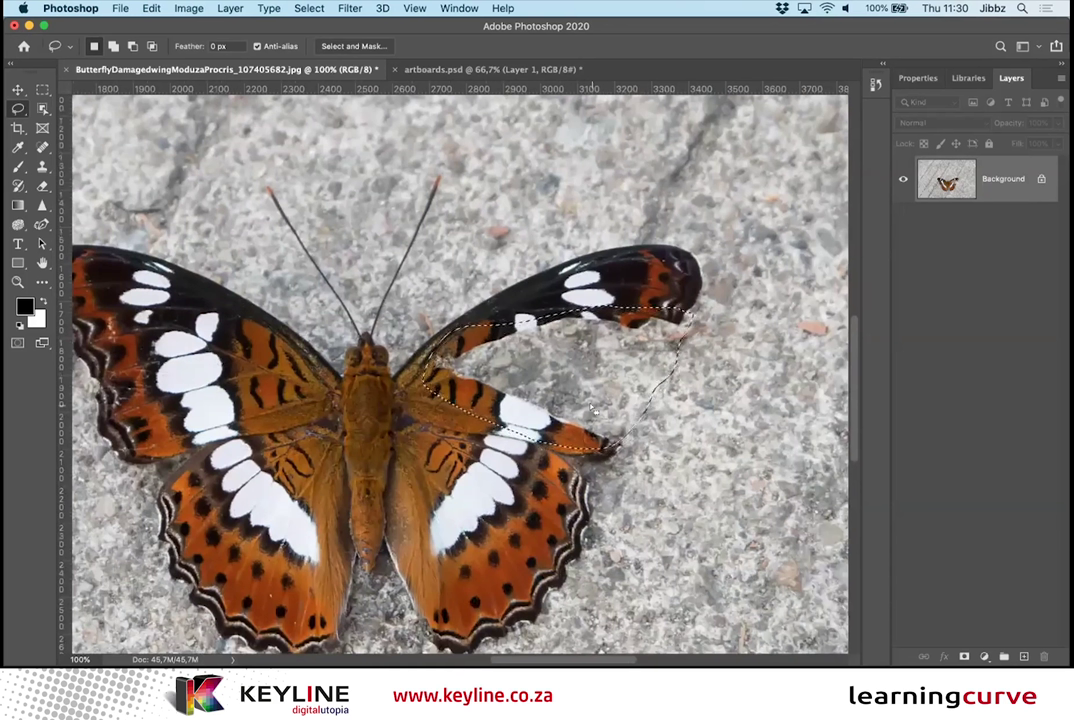
pyautogui.press('super+shift+z')
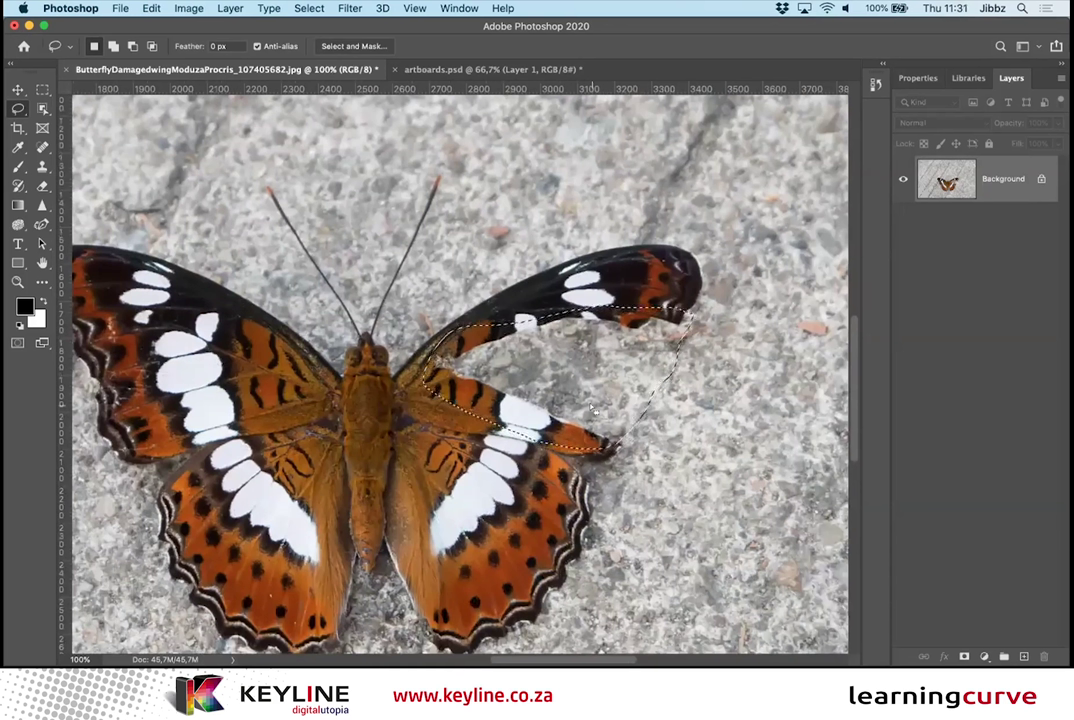
pyautogui.press('super+z')
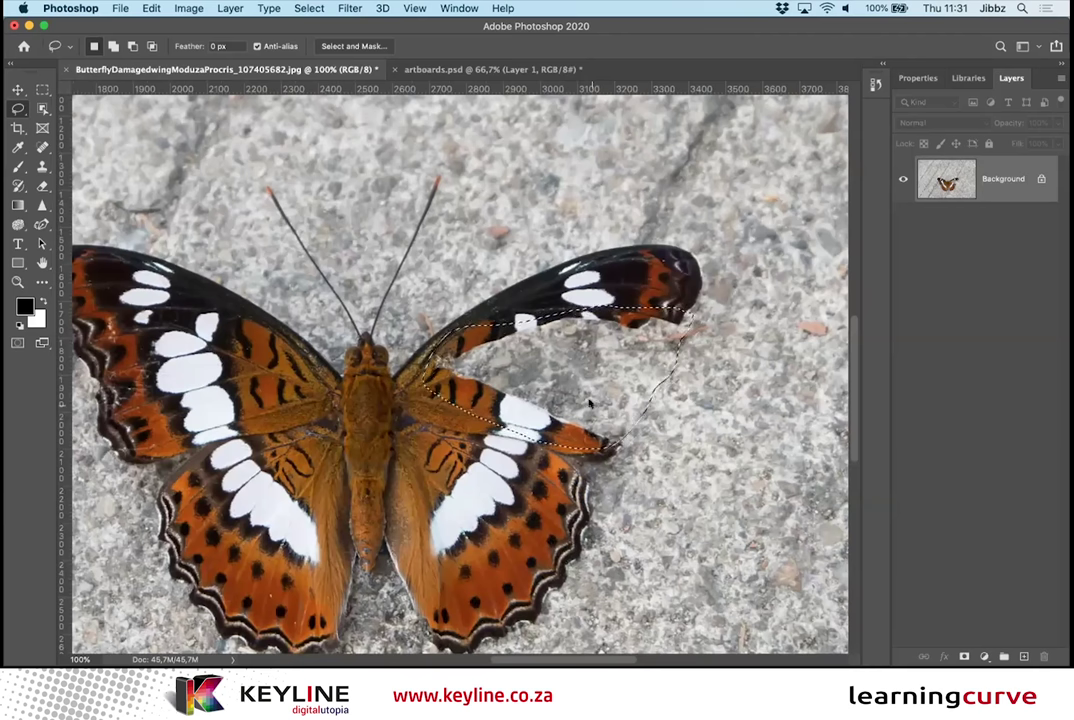
# Step: Open the Content-Aware Fill workspace for the selected gap in the butterfly's wing
pyautogui.click(152, 8)
pyautogui.click(203, 272)
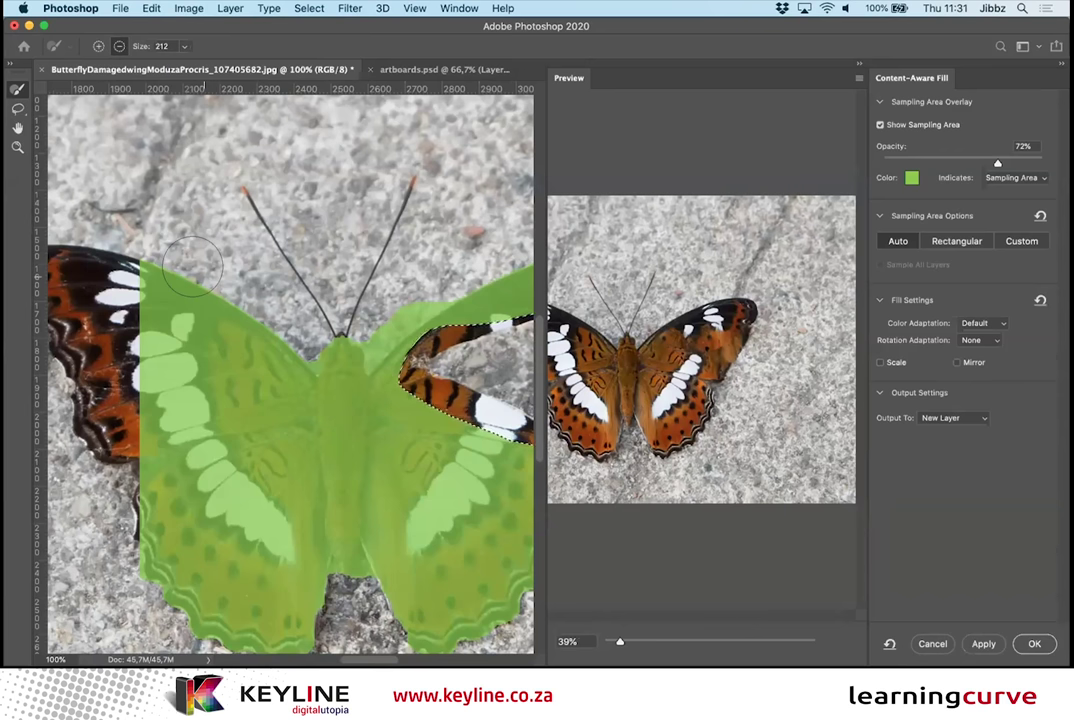
pyautogui.hscroll(5, 312, 395)
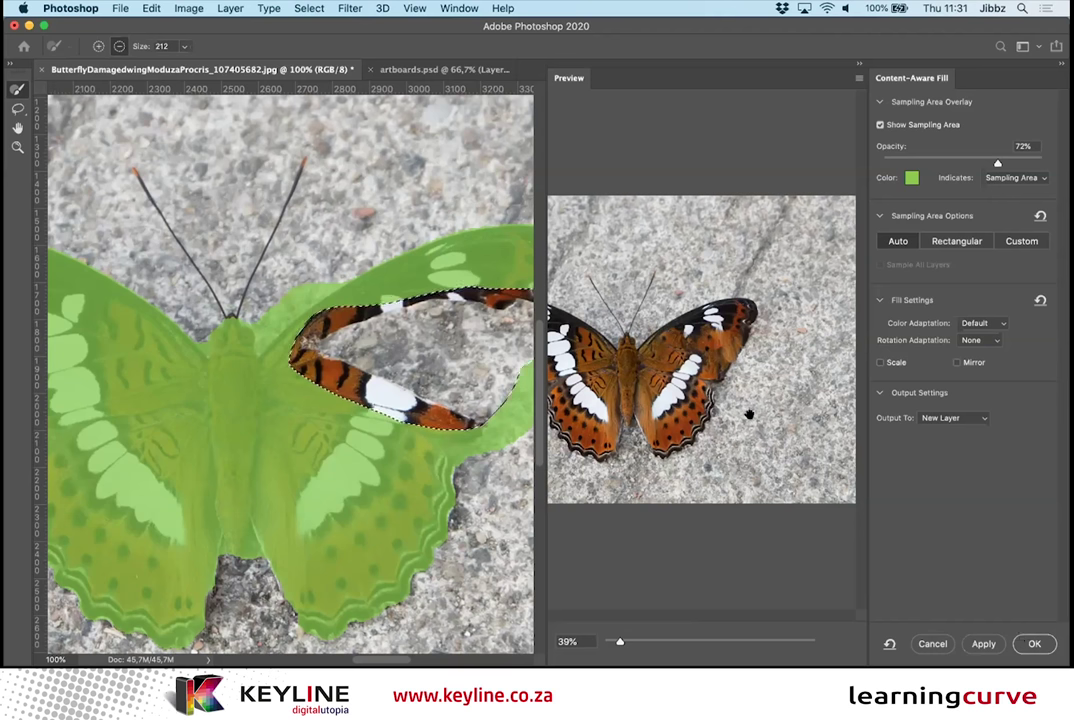
pyautogui.hotkey('ctrl', '-')
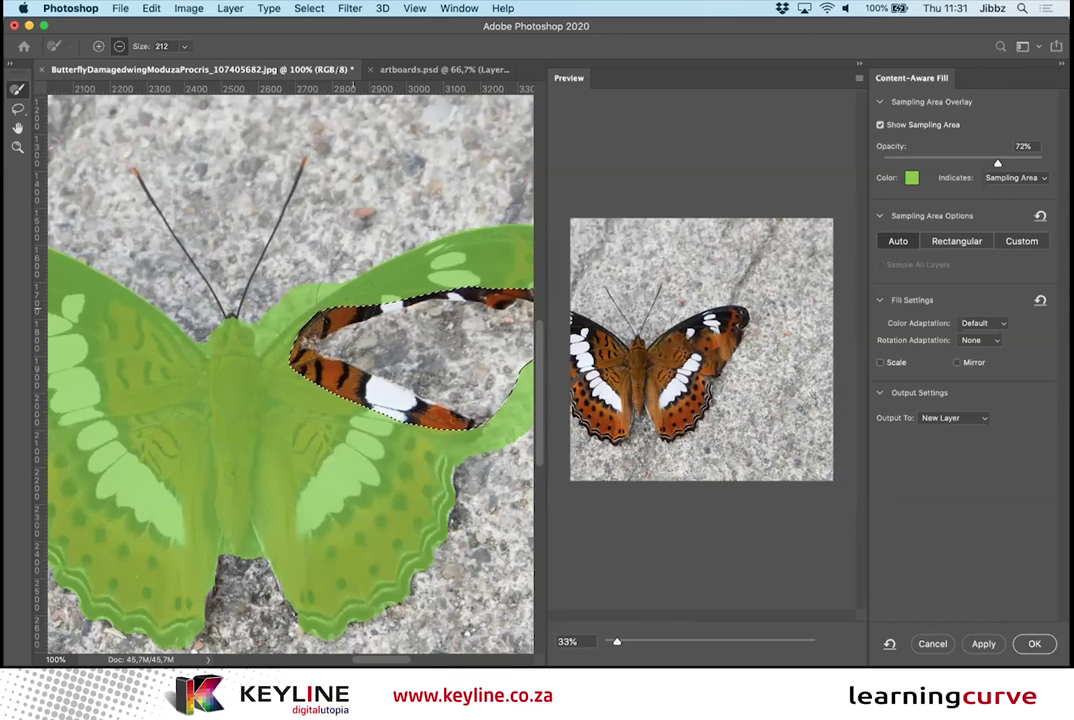
pyautogui.hscroll(-3, 428, 246)
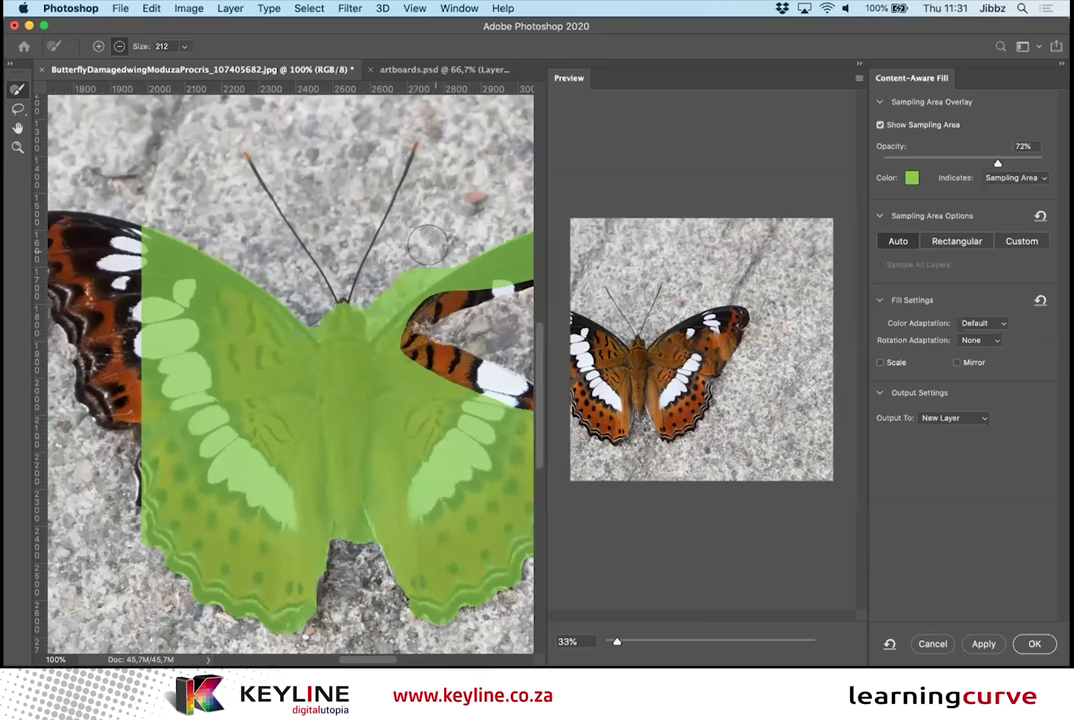
pyautogui.hotkey('ctrl', '-')
pyautogui.hotkey('ctrl', '-')
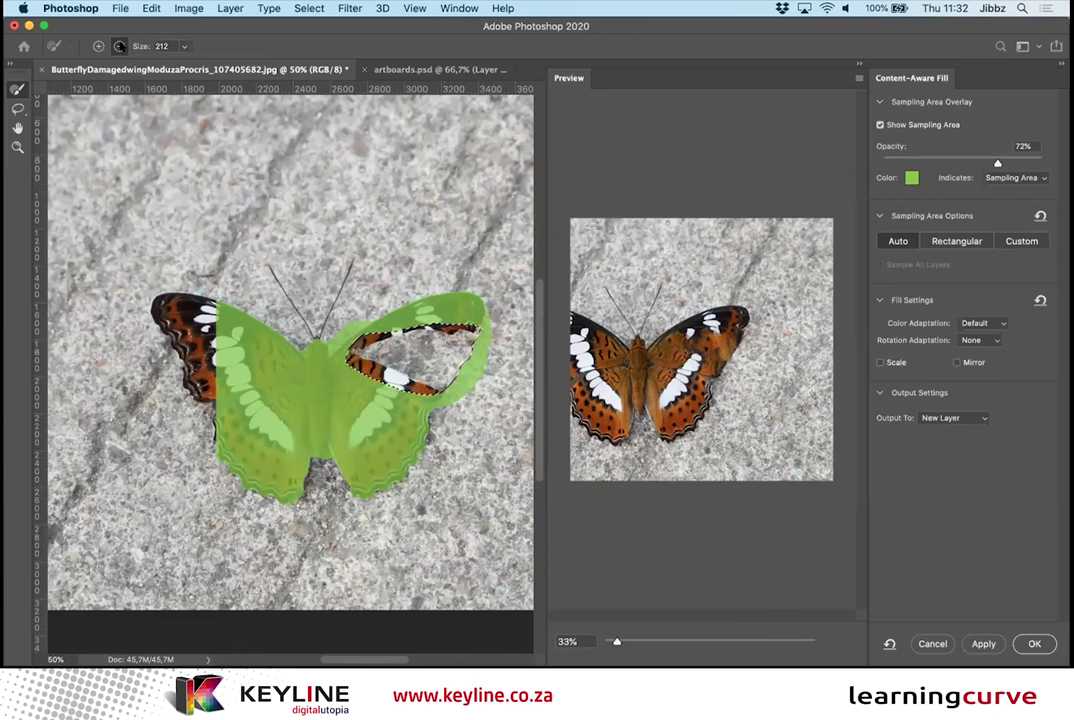
# Step: Subtract the outer parts of the damaged-side wings from the sampling area and paint them back in
pyautogui.click(119, 46)
pyautogui.moveTo(405, 485); pyautogui.dragTo(511, 284)
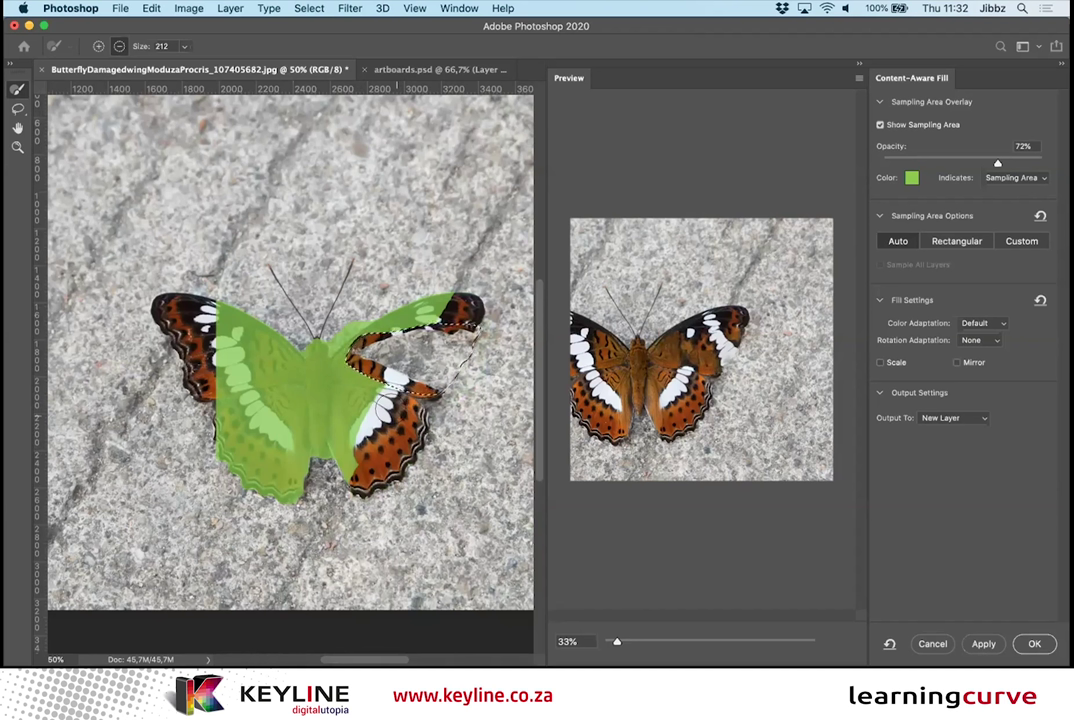
pyautogui.press('alt')
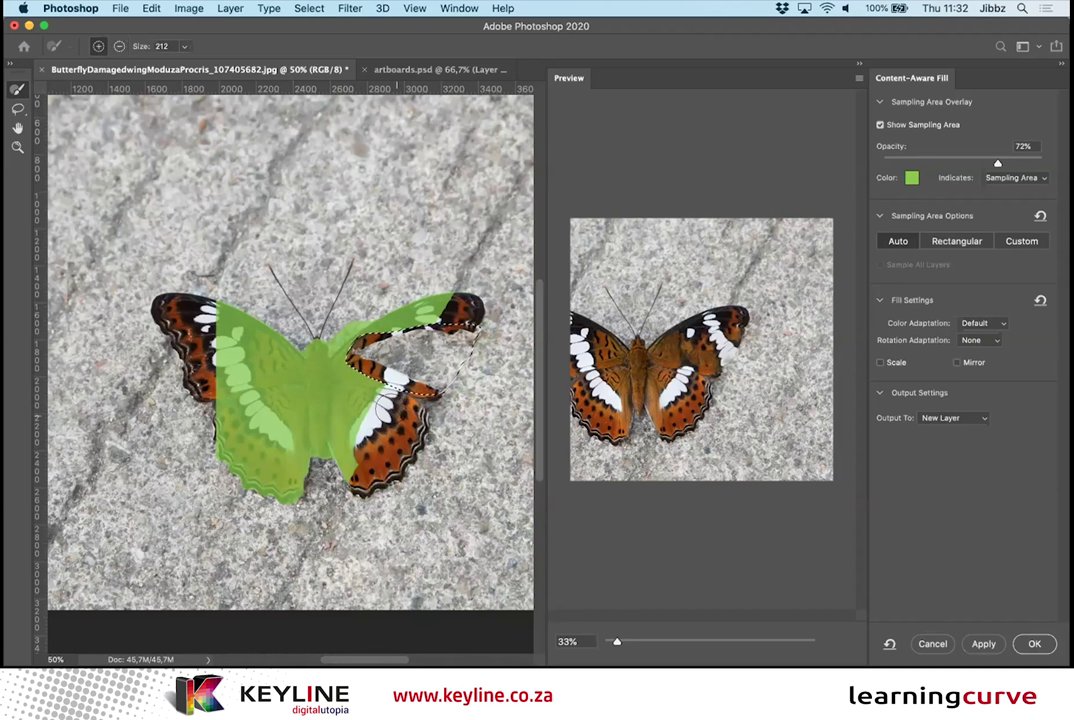
pyautogui.press('alt')
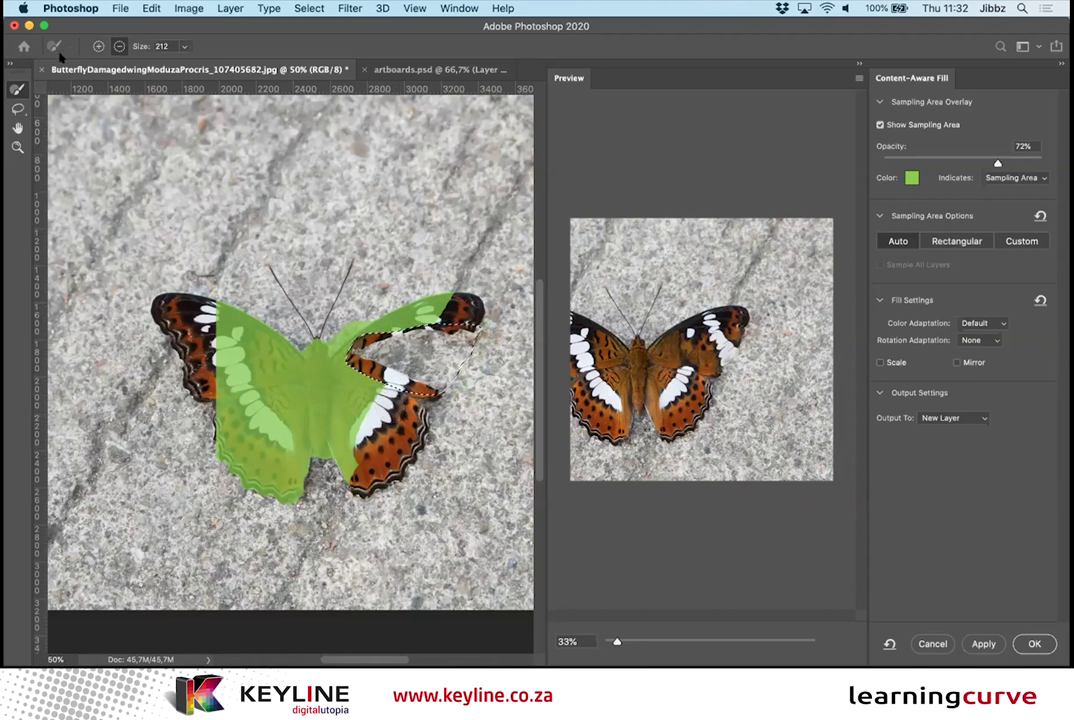
pyautogui.press('alt')
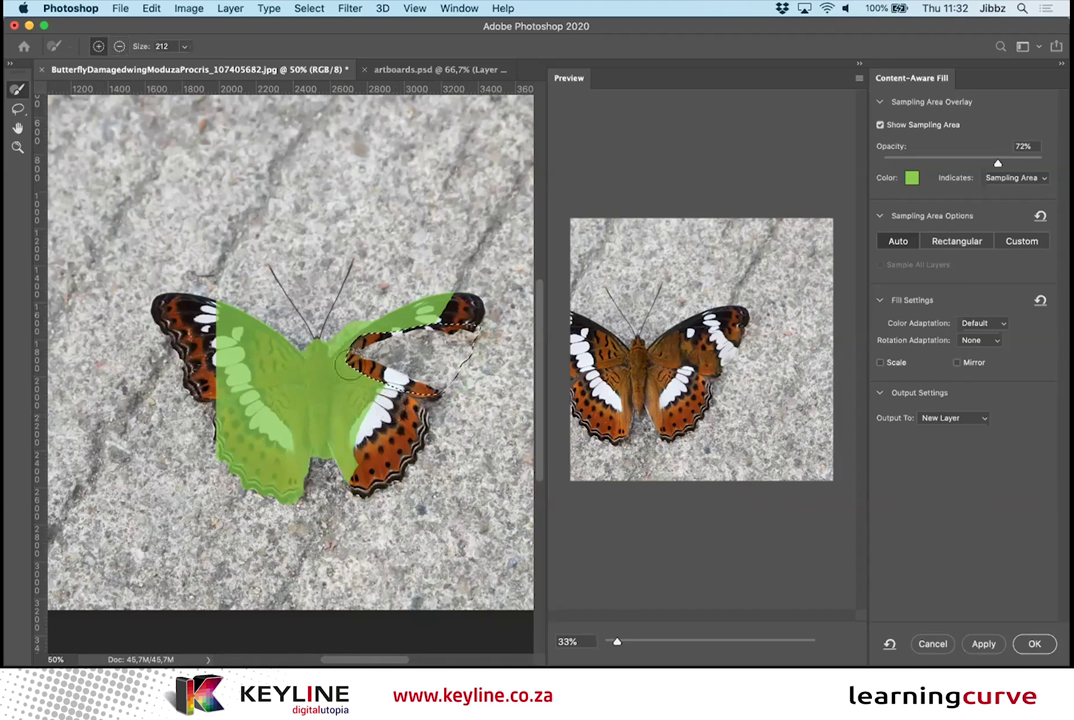
pyautogui.moveTo(378, 410)
pyautogui.mouseDown()
pyautogui.moveTo(410, 419)
pyautogui.moveTo(366, 457)
pyautogui.moveTo(373, 465)
pyautogui.moveTo(405, 438)
pyautogui.moveTo(373, 426)
pyautogui.moveTo(365, 434)
pyautogui.moveTo(385, 397)
pyautogui.mouseUp()
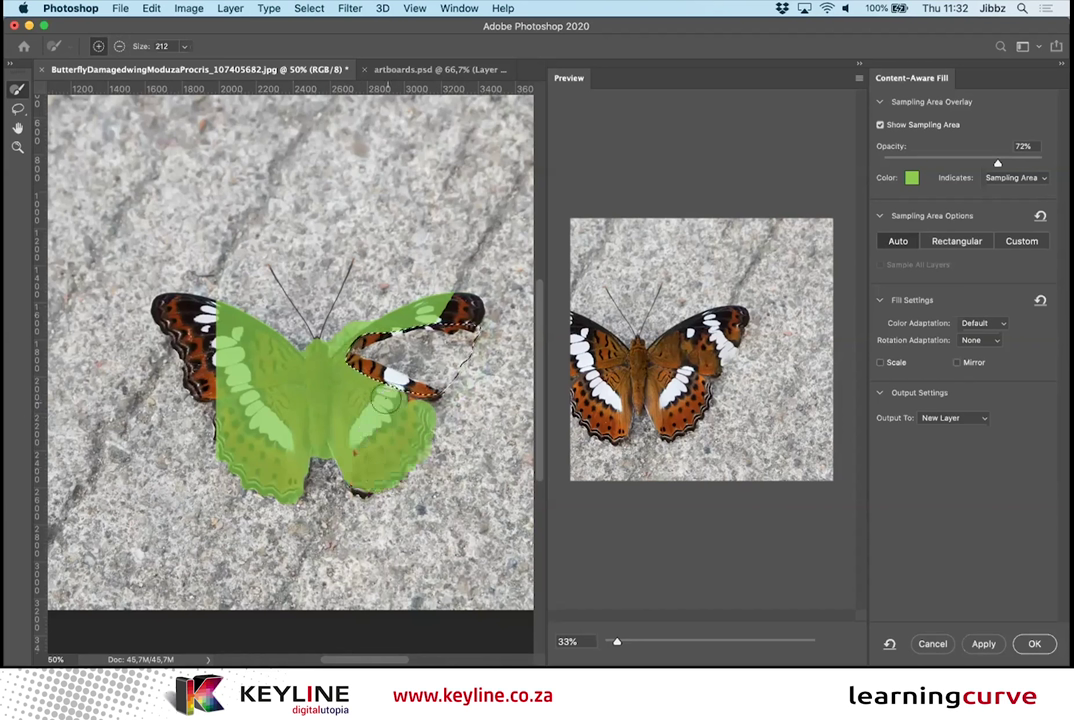
pyautogui.click(465, 303)
# Step: Extend the sampling area over the intact upper wing's outer part and enable Mirror in the fill settings
pyautogui.press('alt')
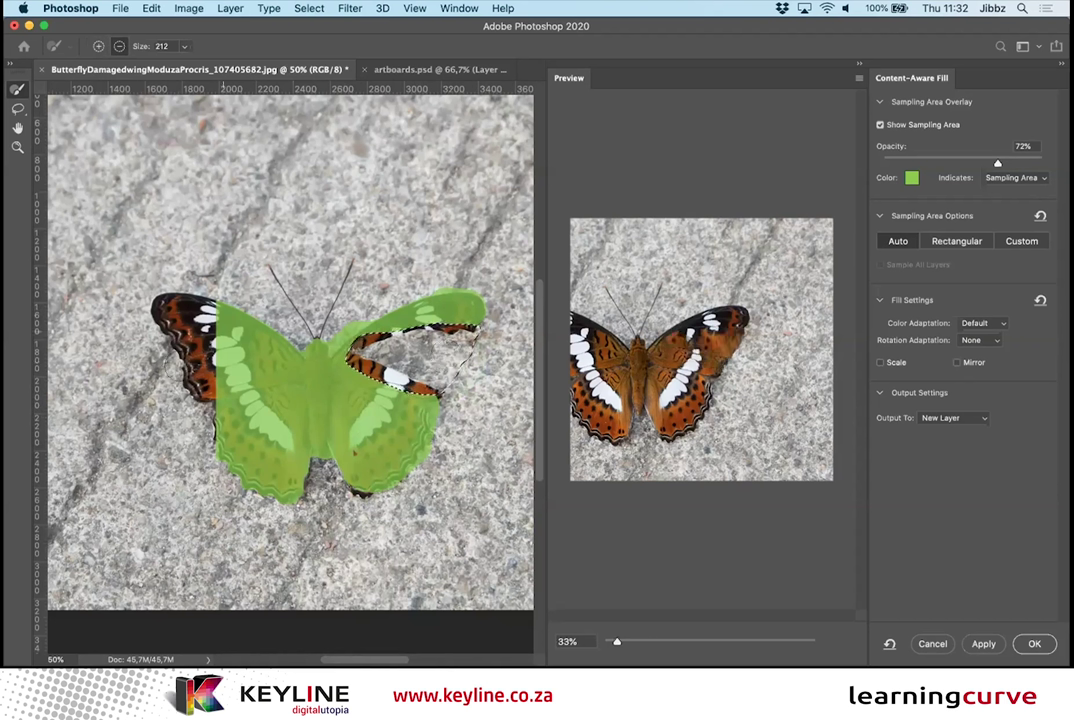
pyautogui.moveTo(178, 272)
pyautogui.mouseDown()
pyautogui.moveTo(160, 252)
pyautogui.moveTo(135, 262)
pyautogui.moveTo(190, 370)
pyautogui.moveTo(168, 340)
pyautogui.mouseUp()
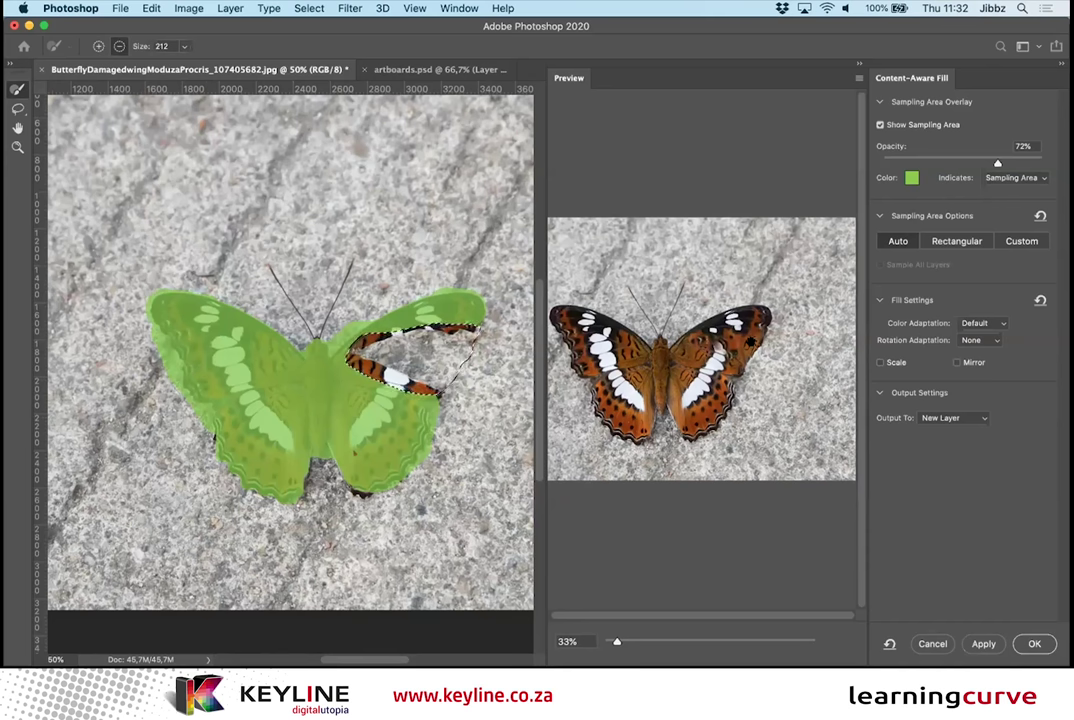
pyautogui.moveTo(615, 641); pyautogui.dragTo(632, 640)
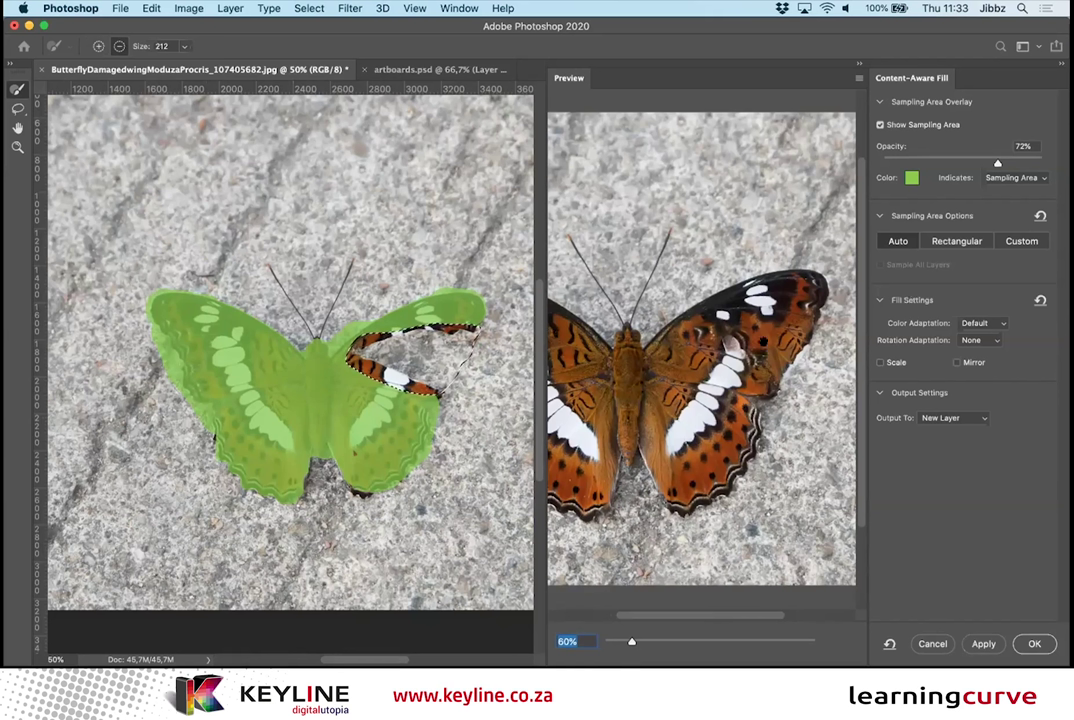
pyautogui.click(957, 362)
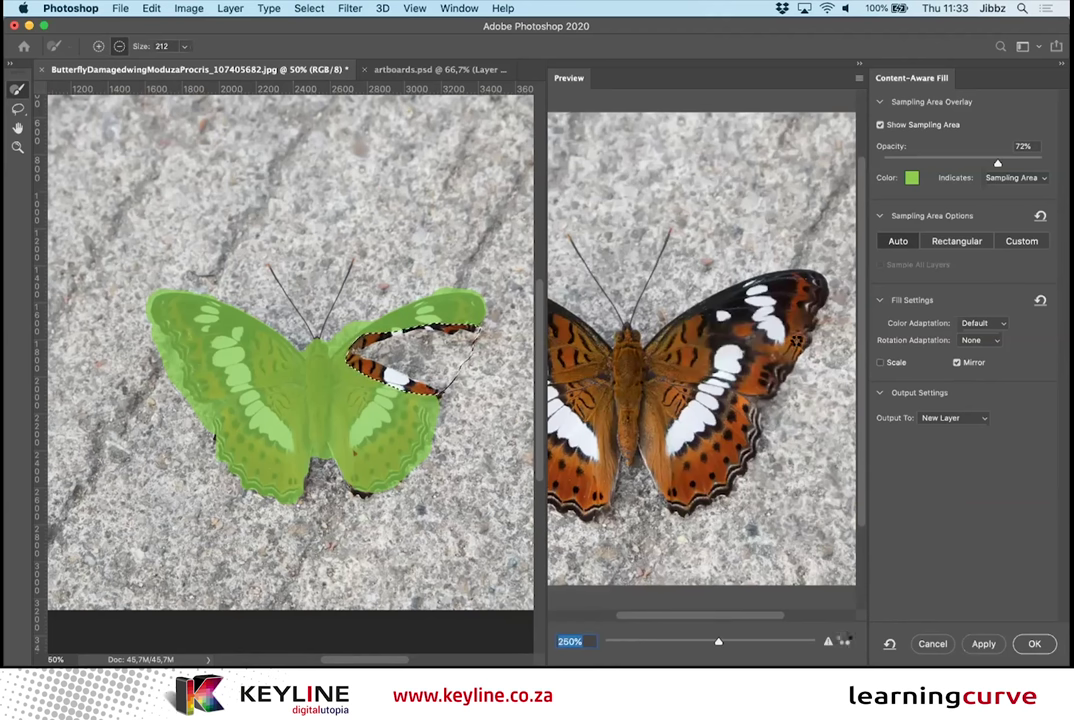
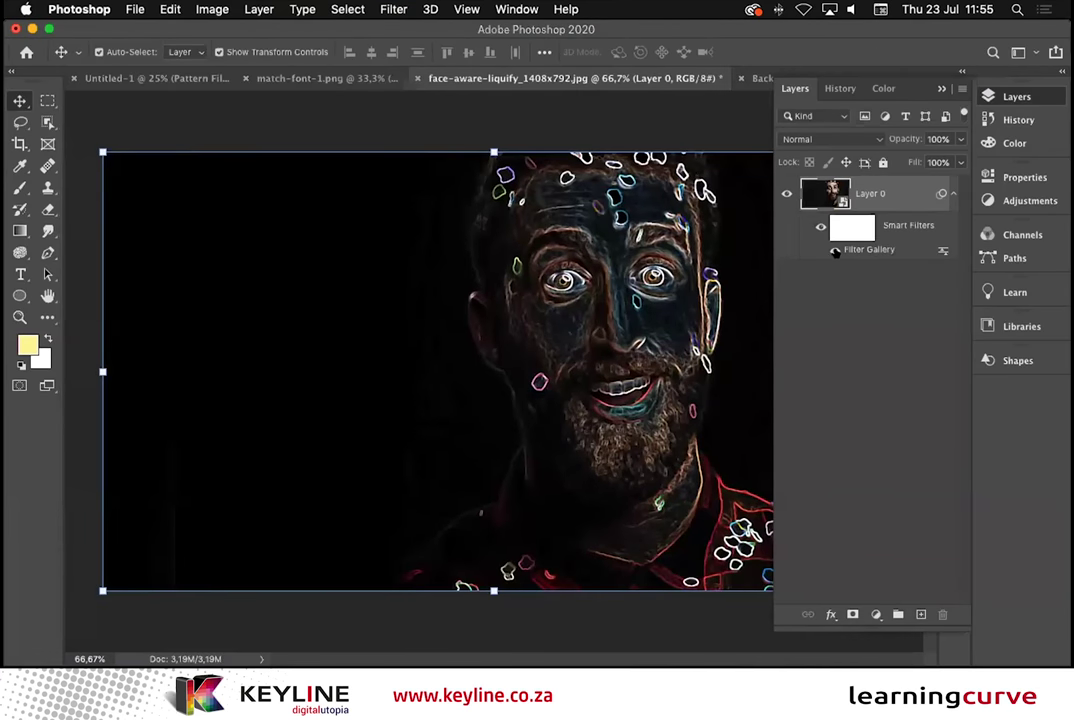
# Step: Toggle the Filter Gallery effect on Layer 0 off and on, and select the smart filter mask
pyautogui.click(832, 251)
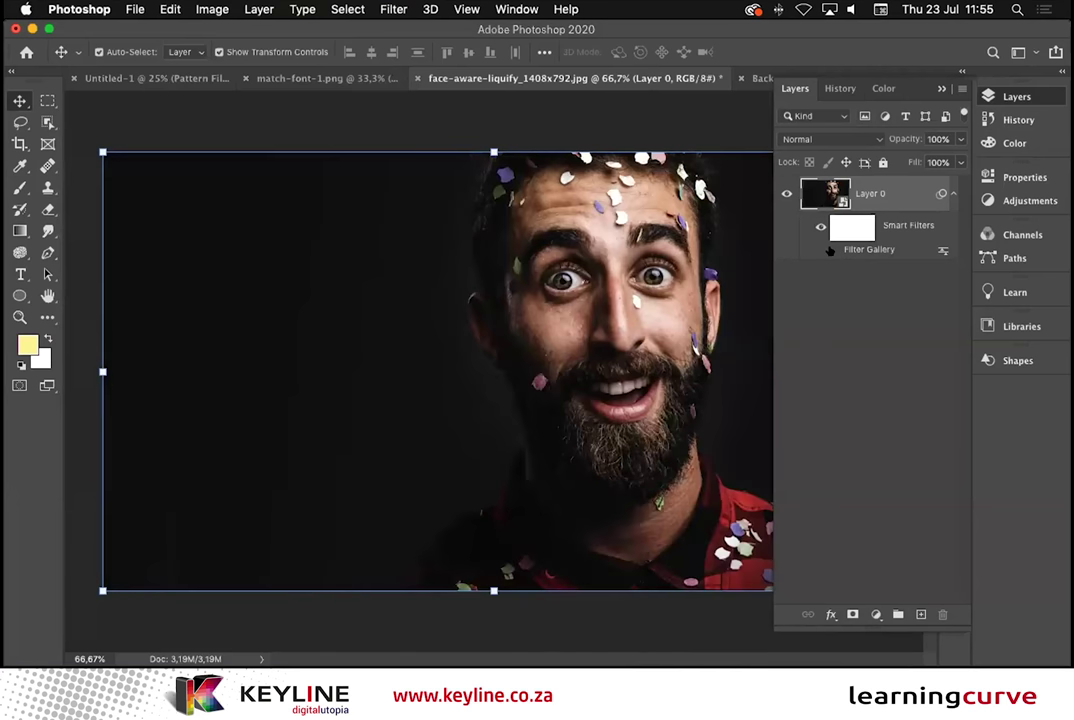
pyautogui.click(830, 251)
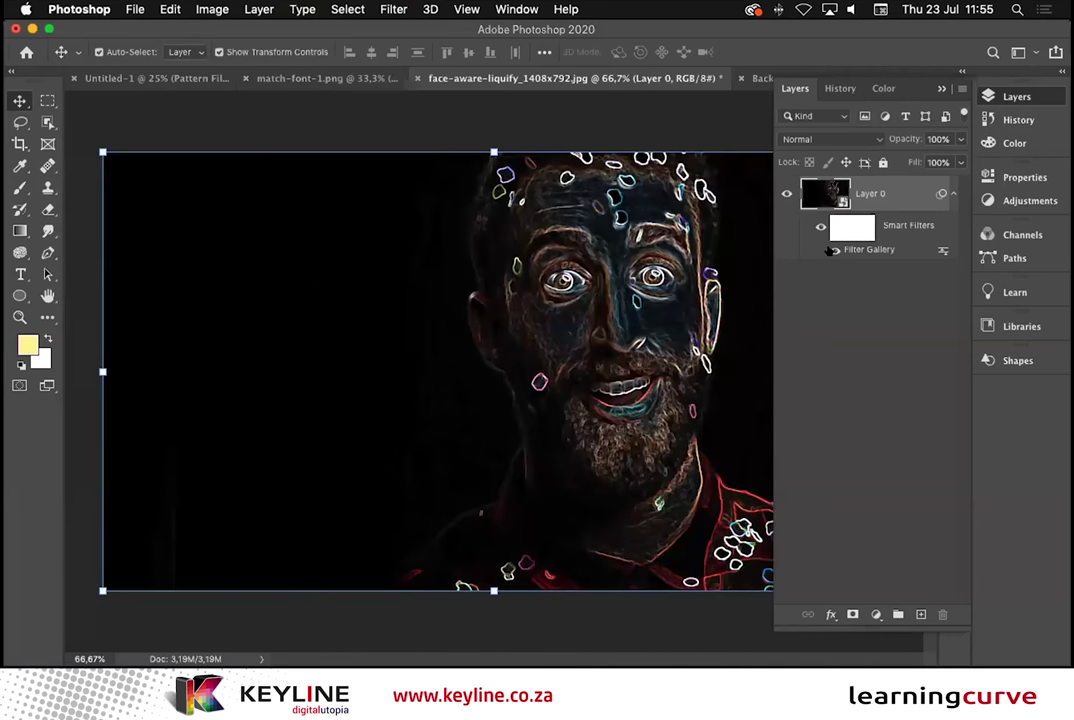
pyautogui.click(820, 226)
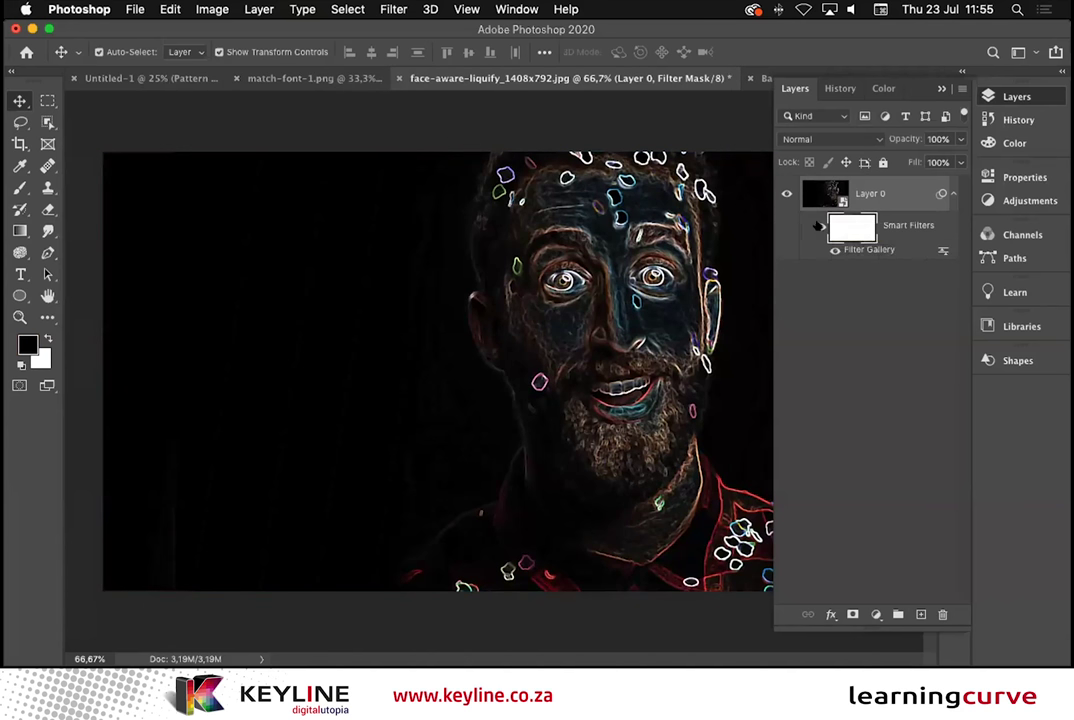
# Step: Paint a black size 70 brush stroke across the man's eyes on the smart filter mask and undo it
pyautogui.click(19, 187)
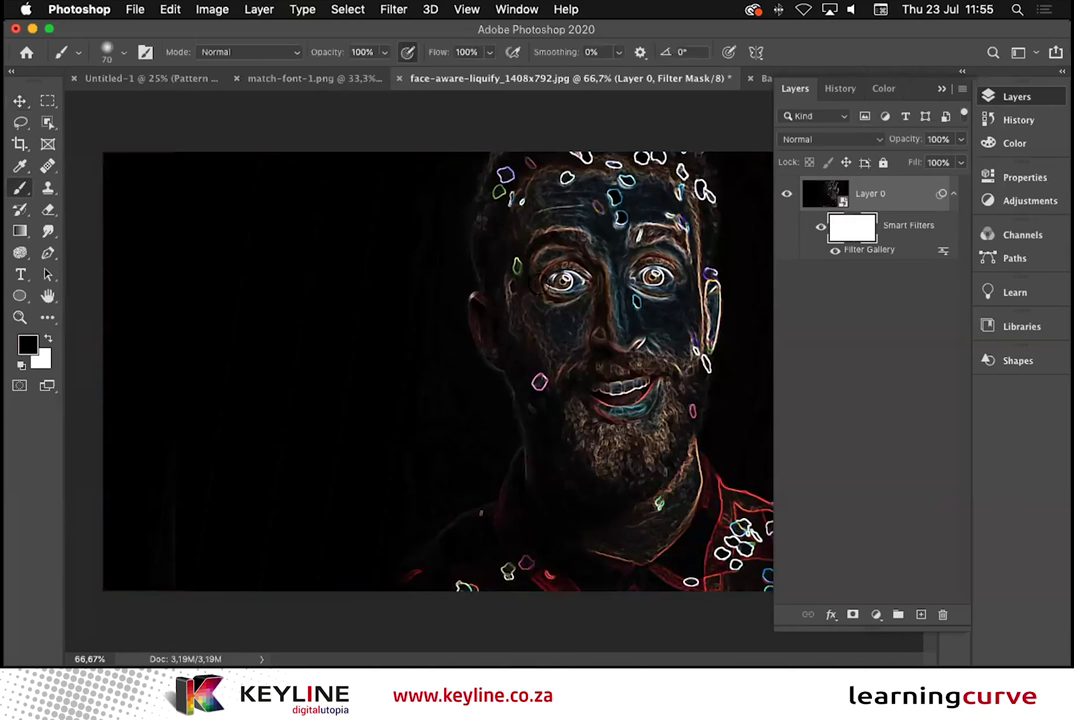
pyautogui.moveTo(450, 262)
pyautogui.mouseDown()
pyautogui.moveTo(720, 290)
pyautogui.moveTo(500, 260)
pyautogui.mouseUp()
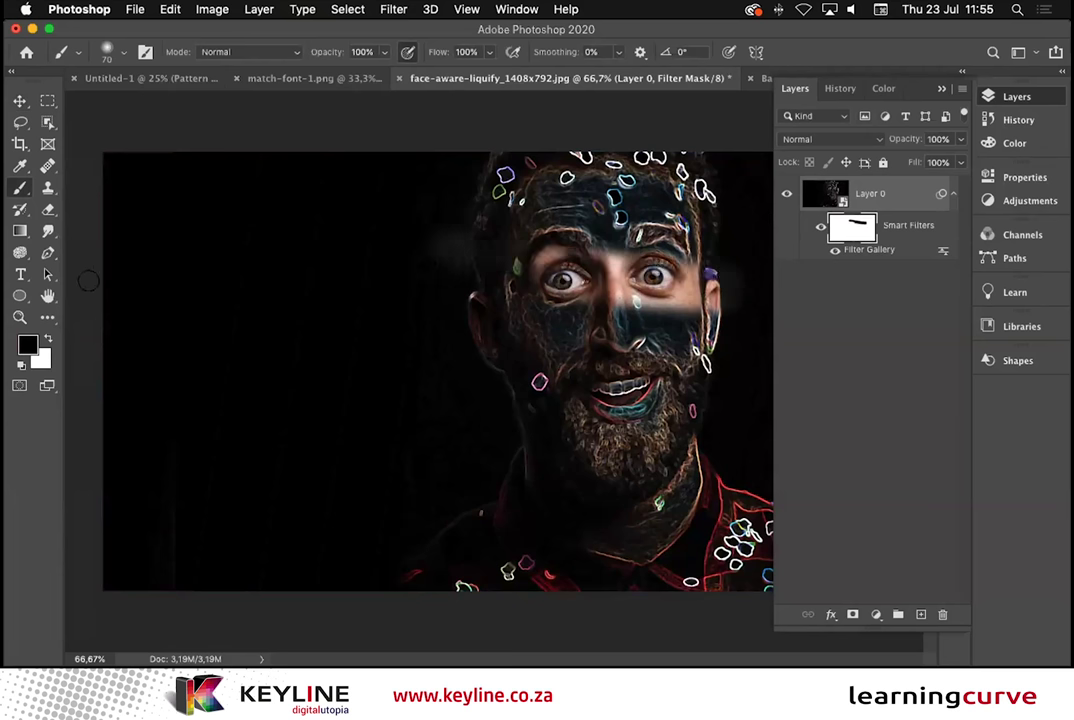
pyautogui.press('super+z')
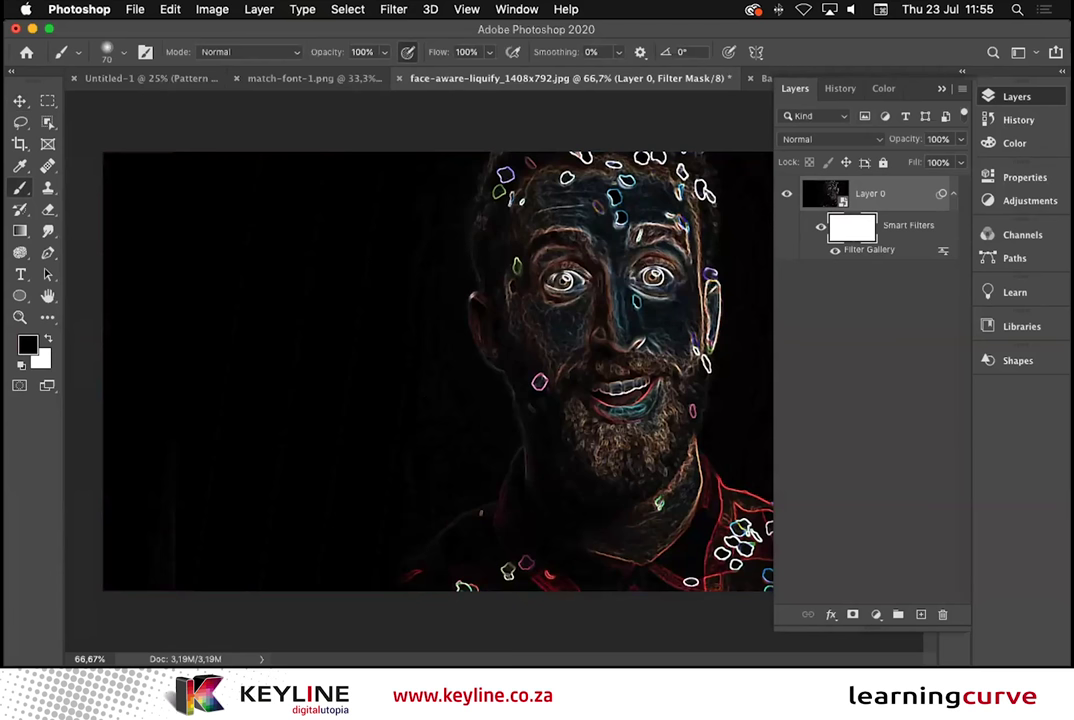
# Step: Apply a black-and-white linear gradient diagonally to the smart filter mask, from white at lower left to black at upper right
pyautogui.press('g')
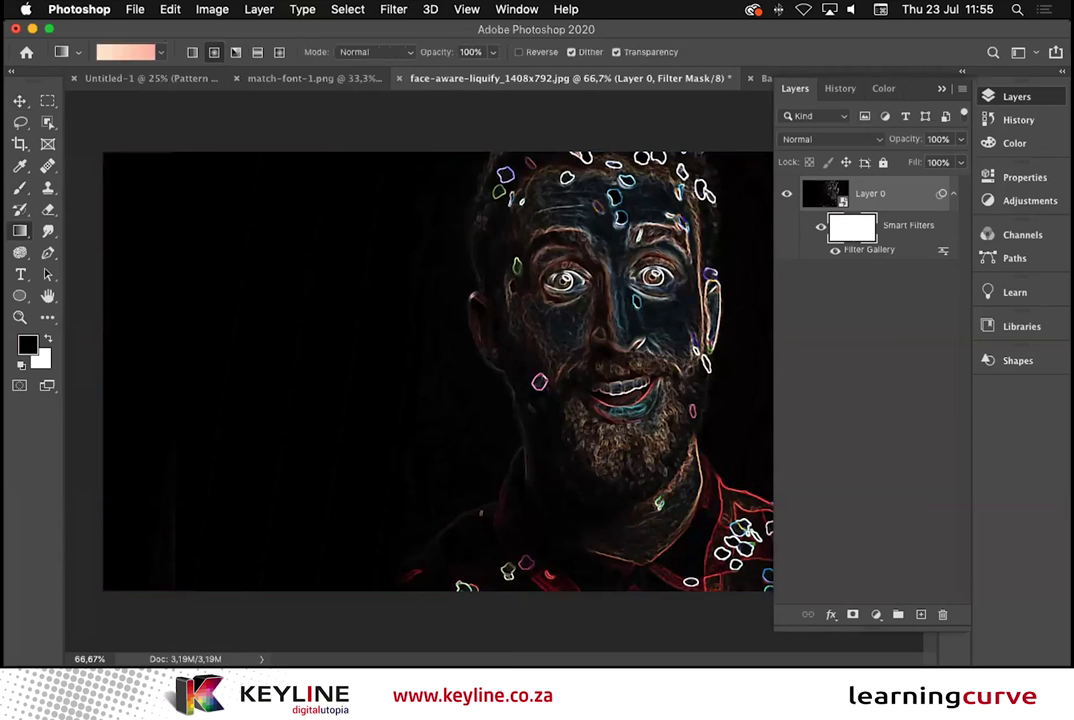
pyautogui.click(160, 52)
pyautogui.click(45, 84)
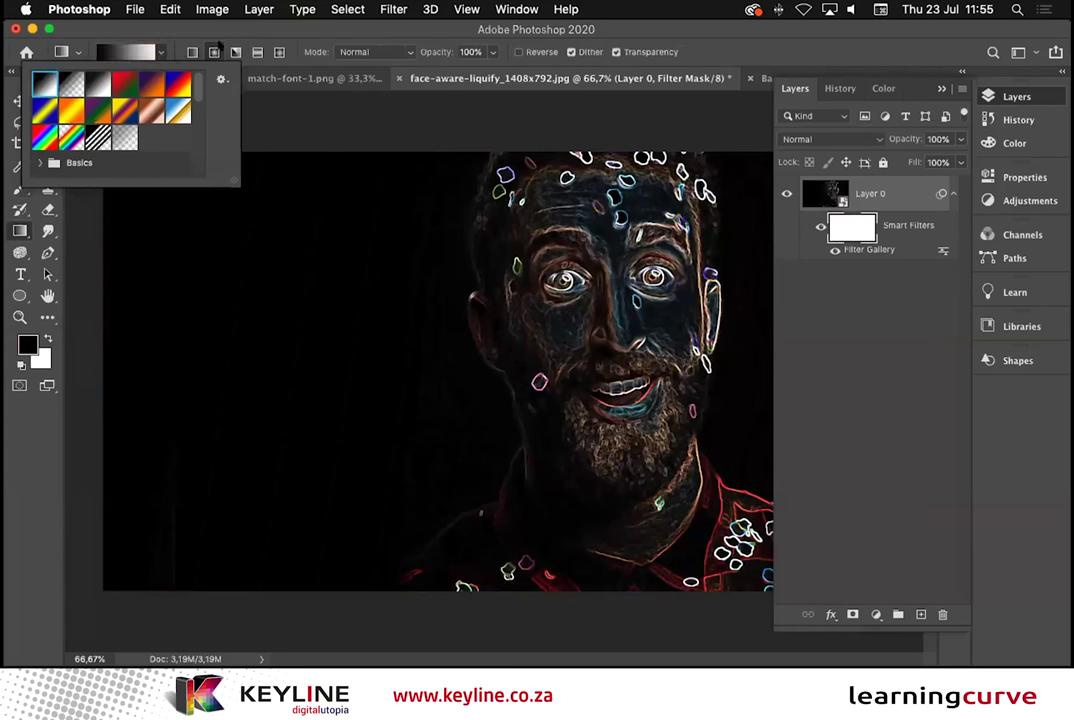
pyautogui.click(175, 31)
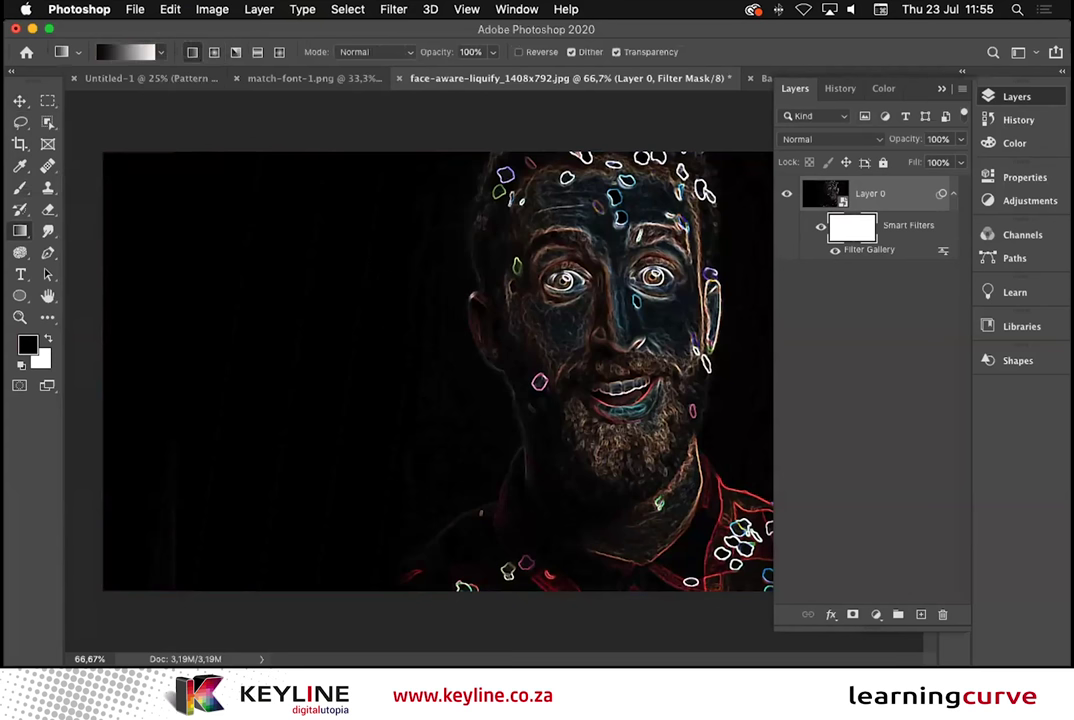
pyautogui.moveTo(188, 441); pyautogui.dragTo(555, 227)
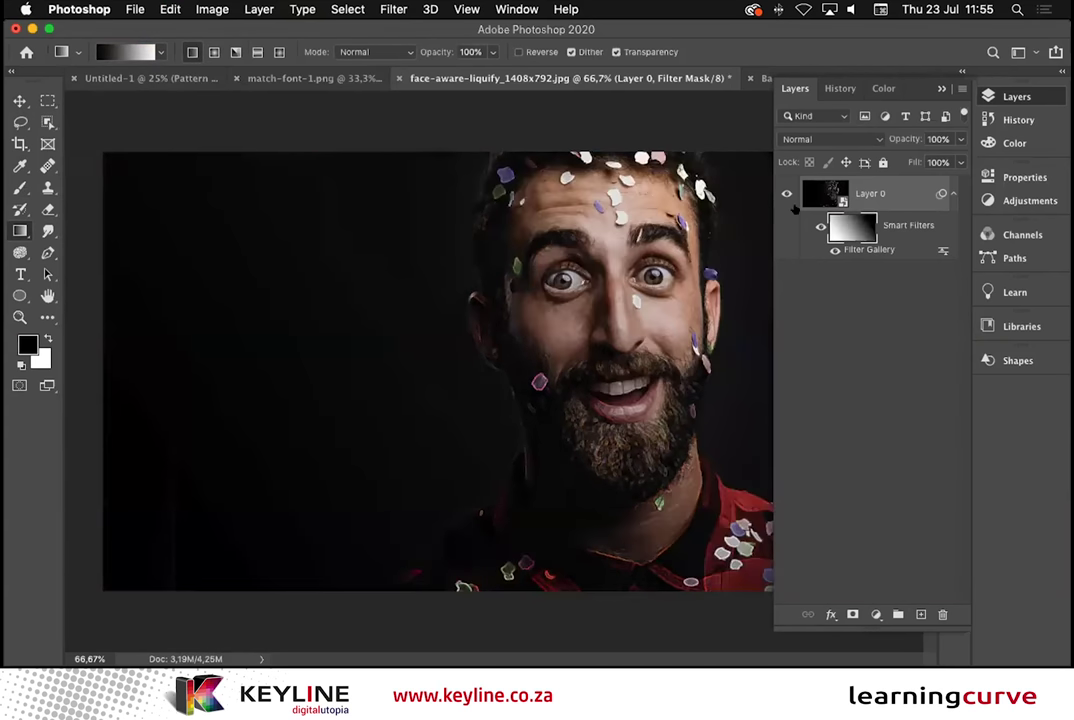
# Step: Redraw the black-and-white gradient on Layer 0's smart filter mask so the filter fades diagonally across the man's face toward the upper right
pyautogui.moveTo(480, 300); pyautogui.dragTo(612, 188)
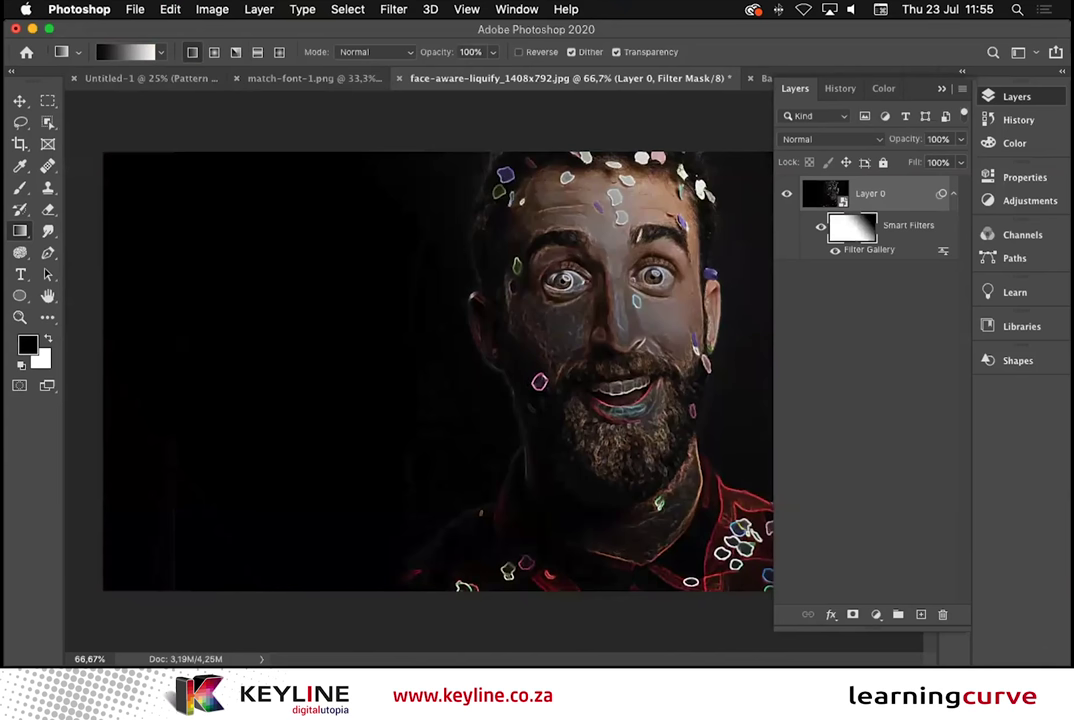
pyautogui.moveTo(704, 232); pyautogui.dragTo(736, 193)
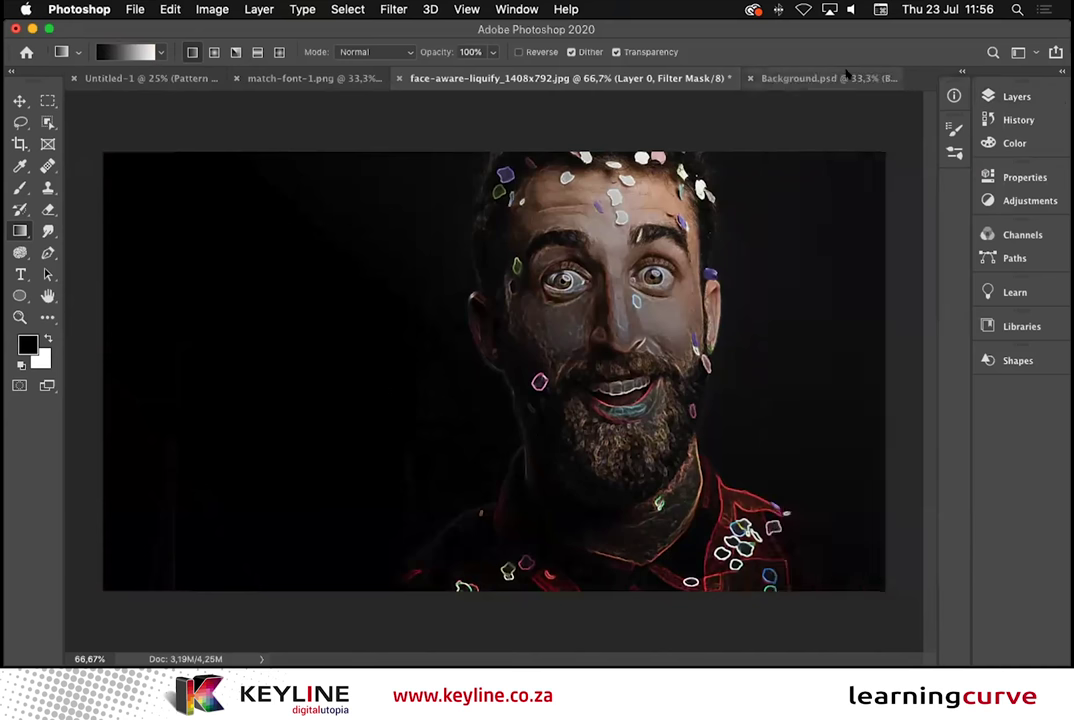
# Step: Switch to Background.psd and start Create From Image for My Library using the pineapple photo
pyautogui.click(842, 78)
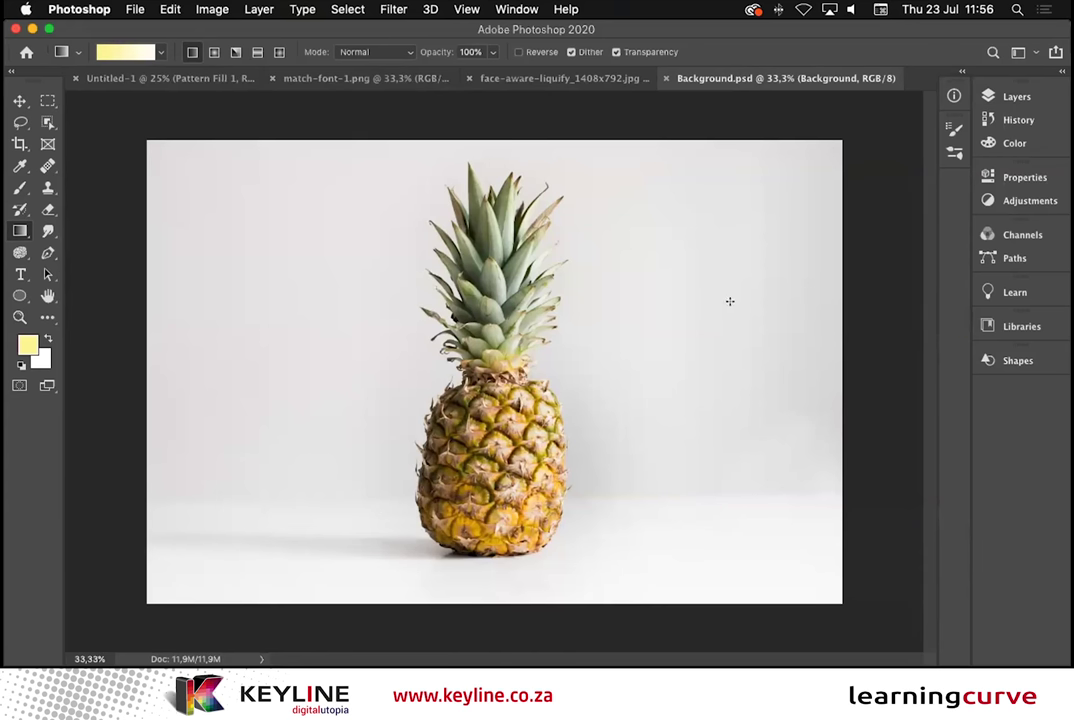
pyautogui.click(1020, 326)
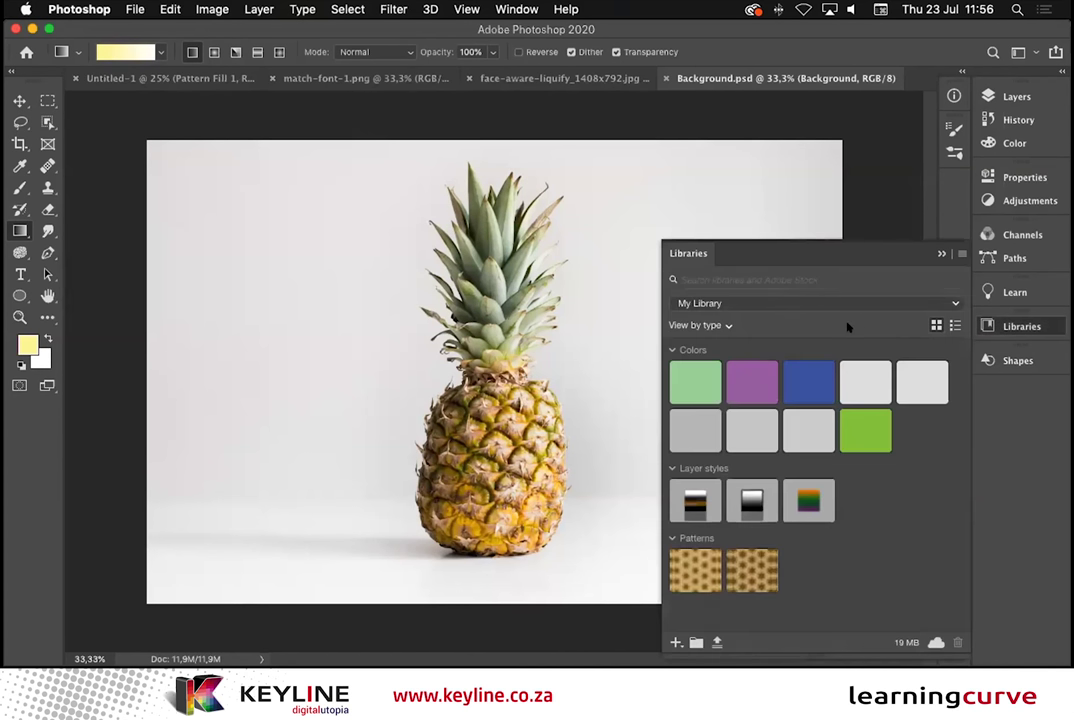
pyautogui.click(676, 641)
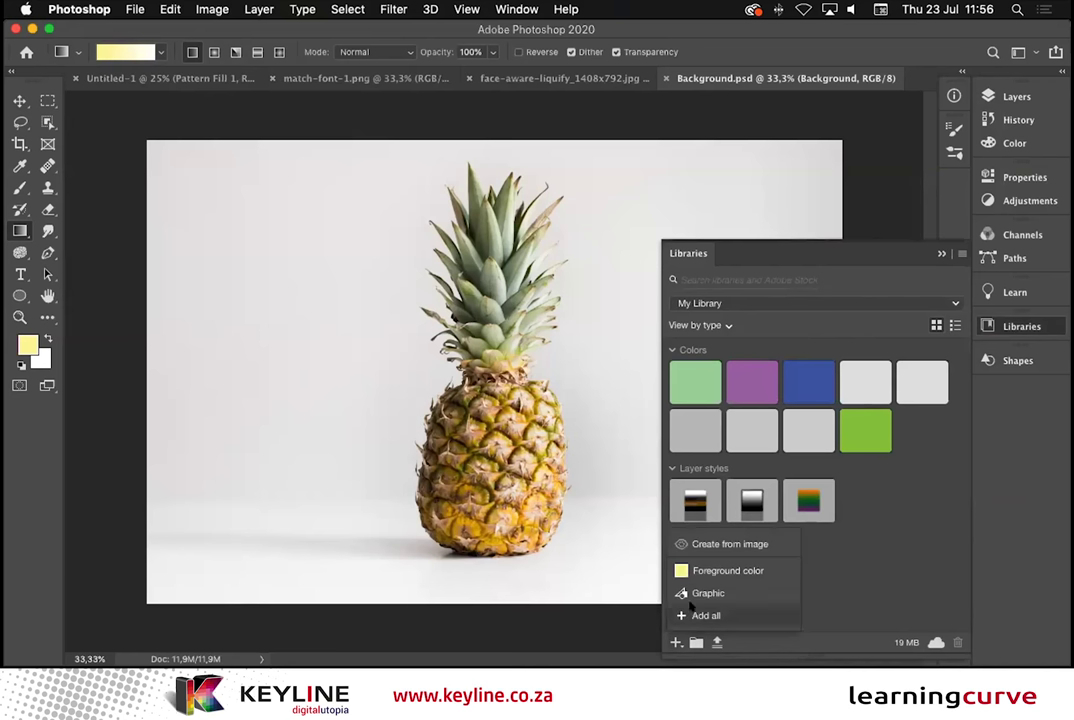
pyautogui.click(734, 551)
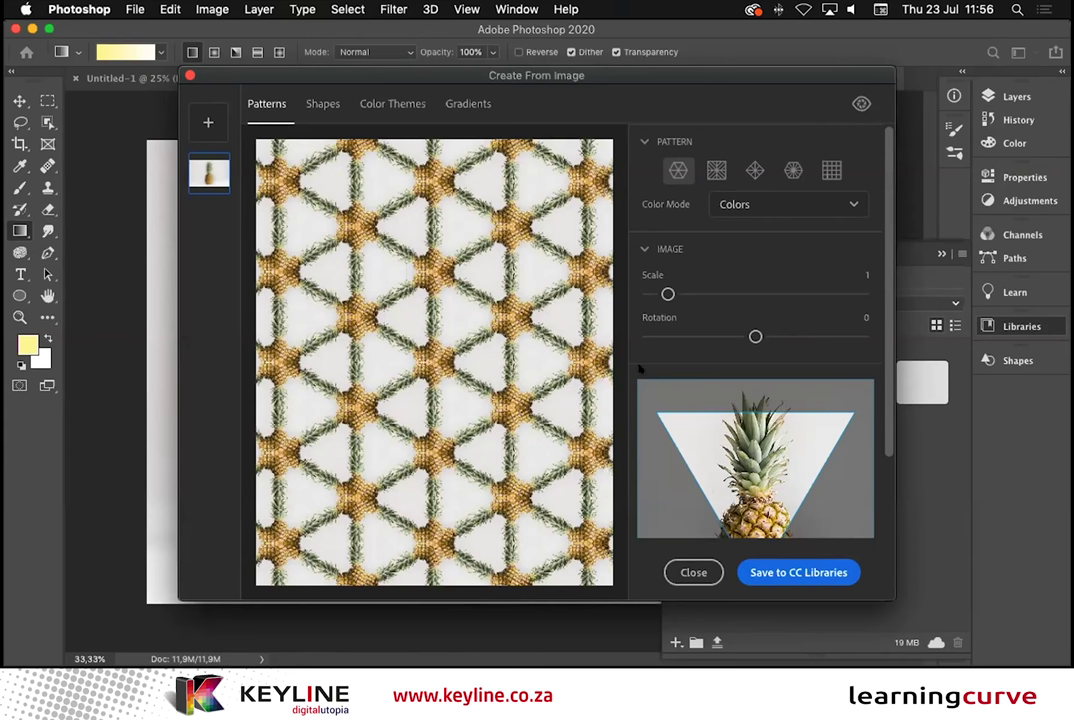
# Step: Set the pattern image scale to 4.2 and rotation to 1, and reposition the sampled area onto the pineapple's skin
pyautogui.moveTo(668, 294); pyautogui.dragTo(737, 293)
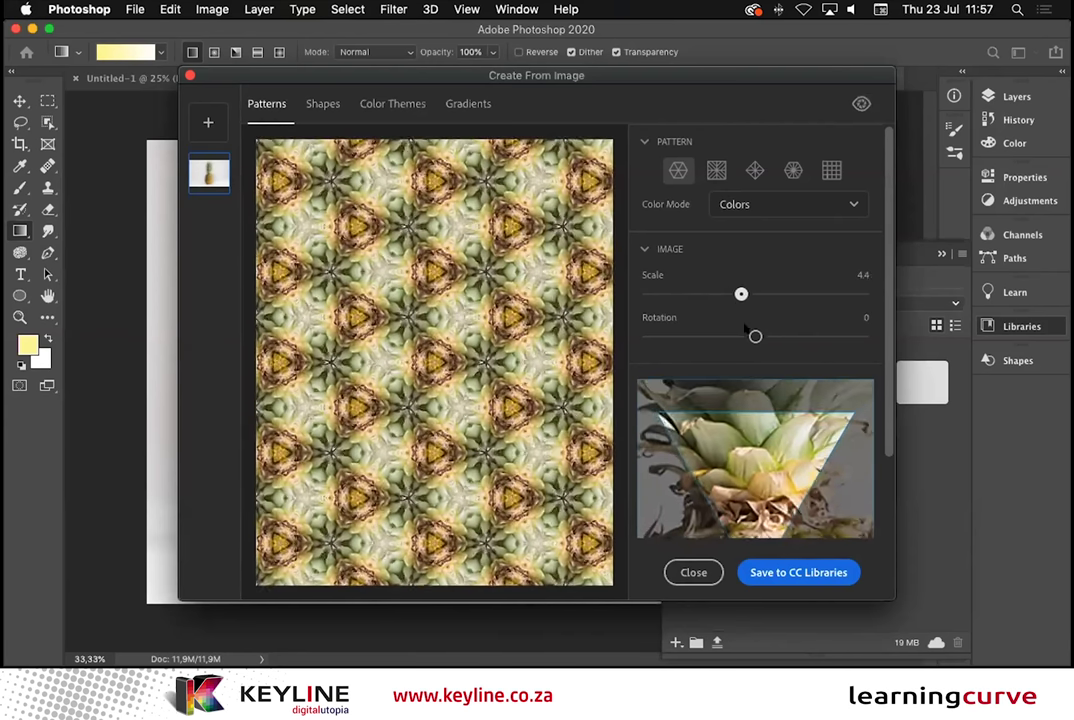
pyautogui.moveTo(755, 336)
pyautogui.mouseDown()
pyautogui.moveTo(772, 336)
pyautogui.moveTo(756, 336)
pyautogui.mouseUp()
pyautogui.moveTo(745, 475); pyautogui.dragTo(634, 397)
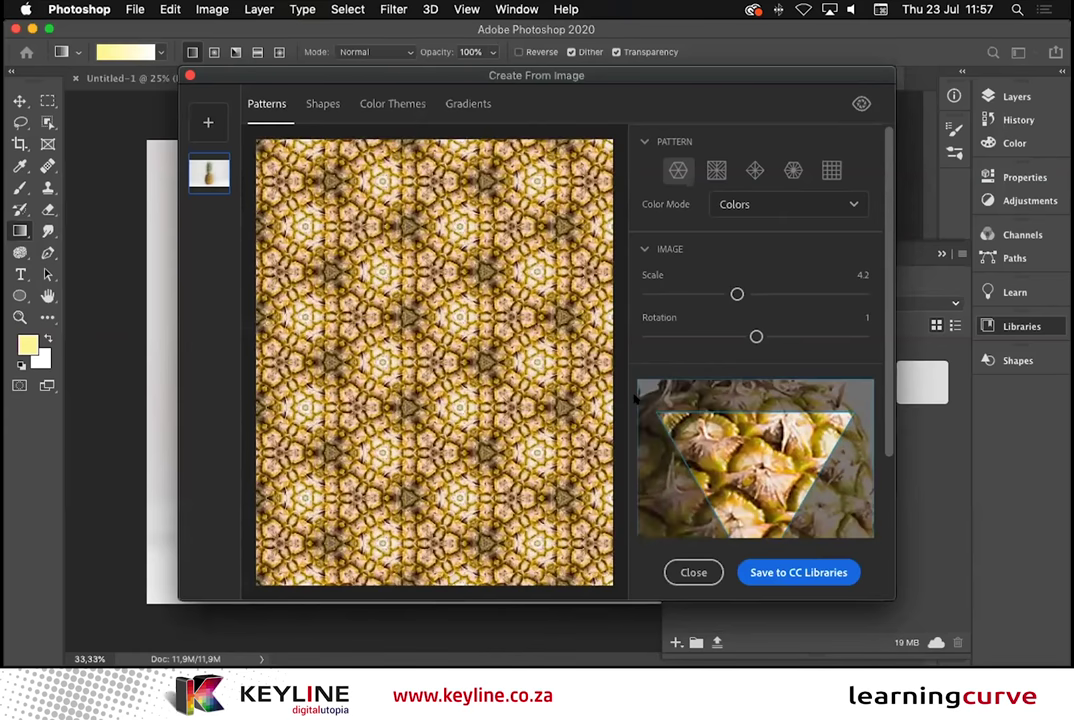
# Step: Compare the other pattern arrangements, including the square grid, and choose the hexagonal one with narrow radial segments
pyautogui.click(716, 170)
pyautogui.click(755, 170)
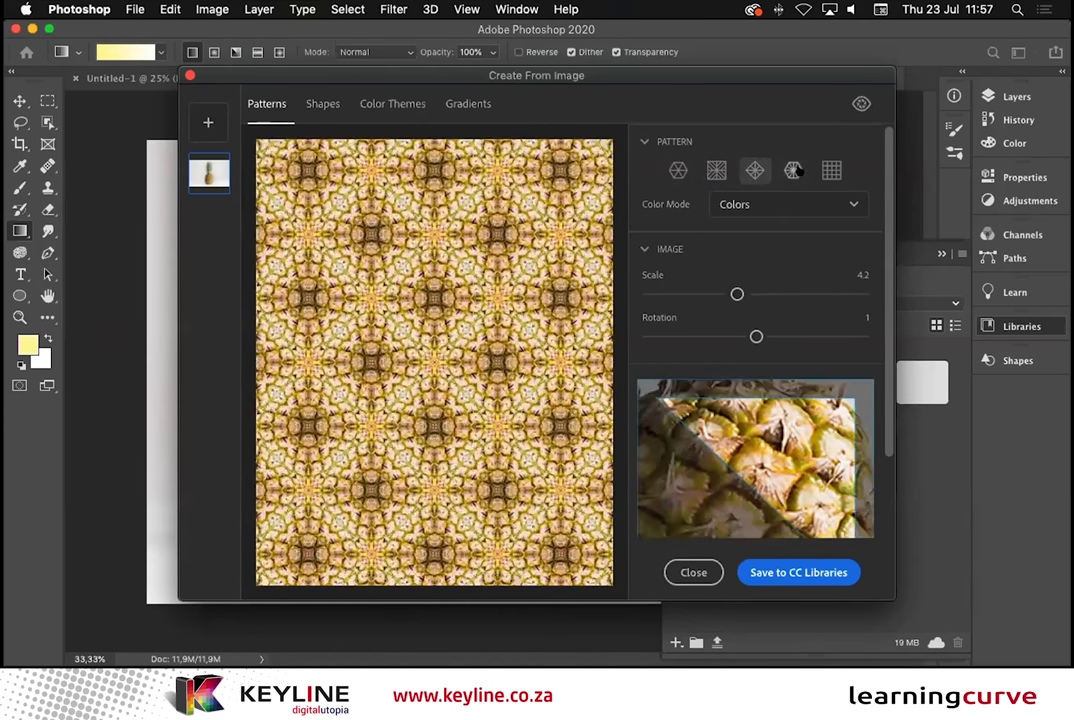
pyautogui.click(793, 170)
pyautogui.click(831, 170)
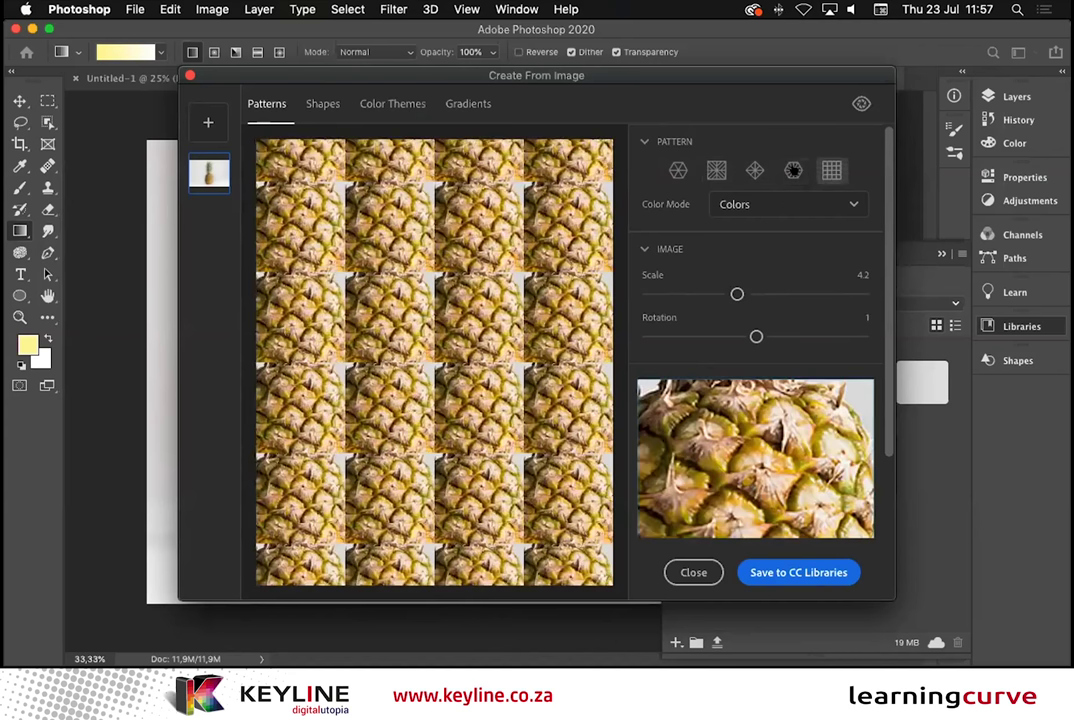
pyautogui.click(793, 170)
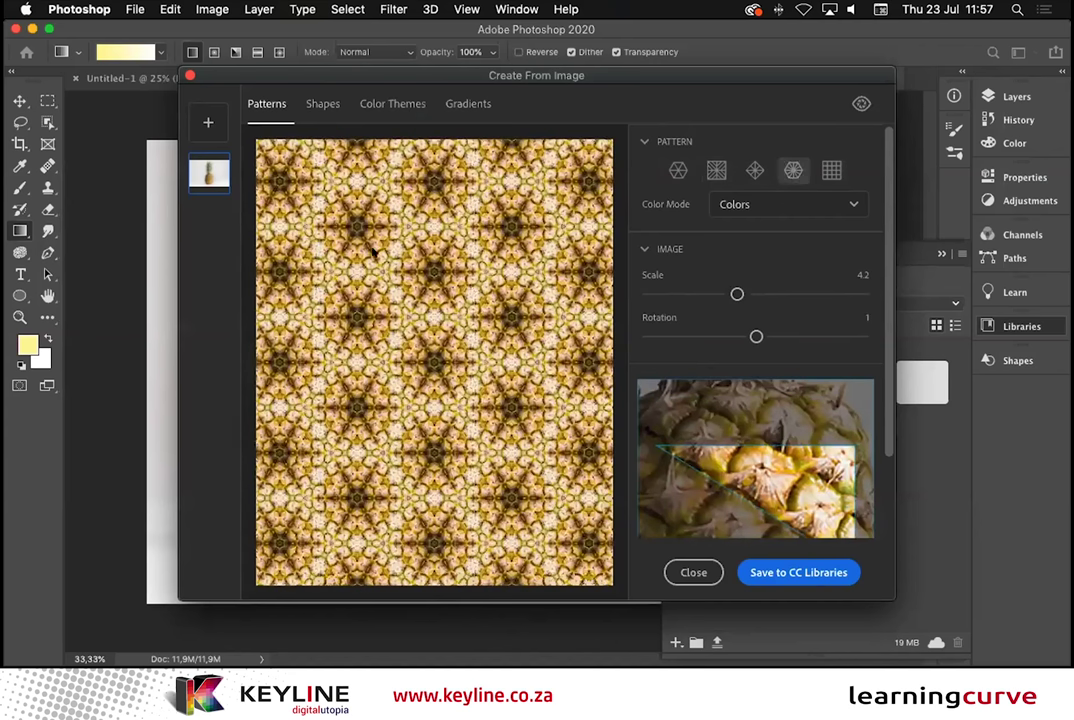
# Step: Review the shape and the full Colorful color theme generated from the pineapple photo
pyautogui.click(318, 108)
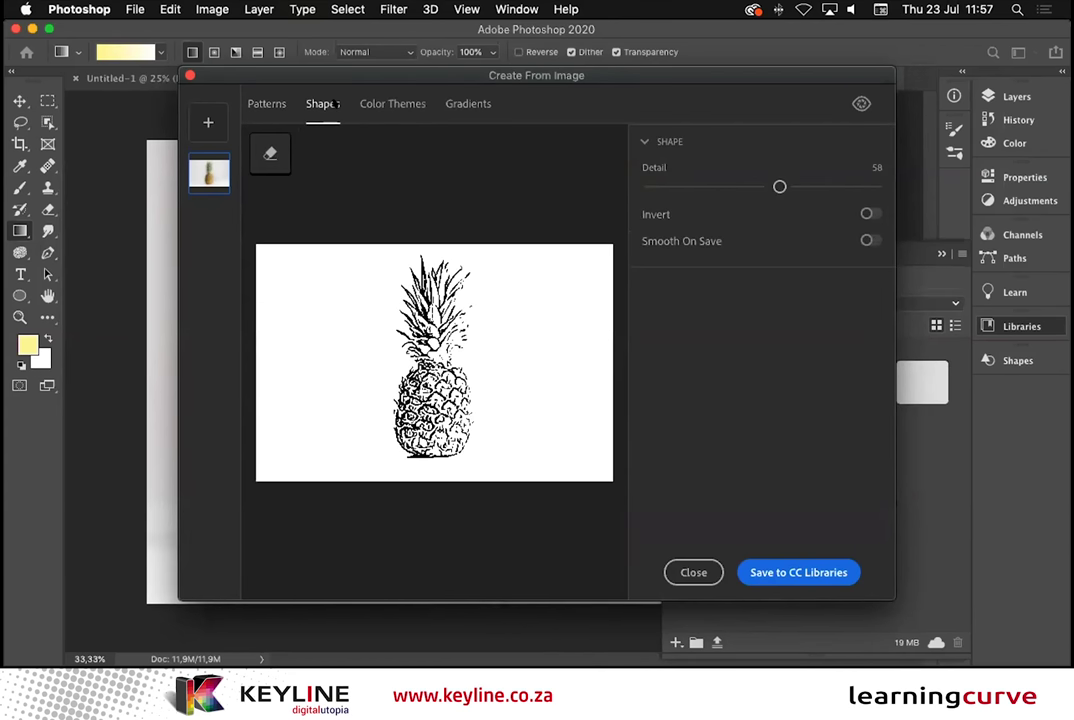
pyautogui.click(387, 103)
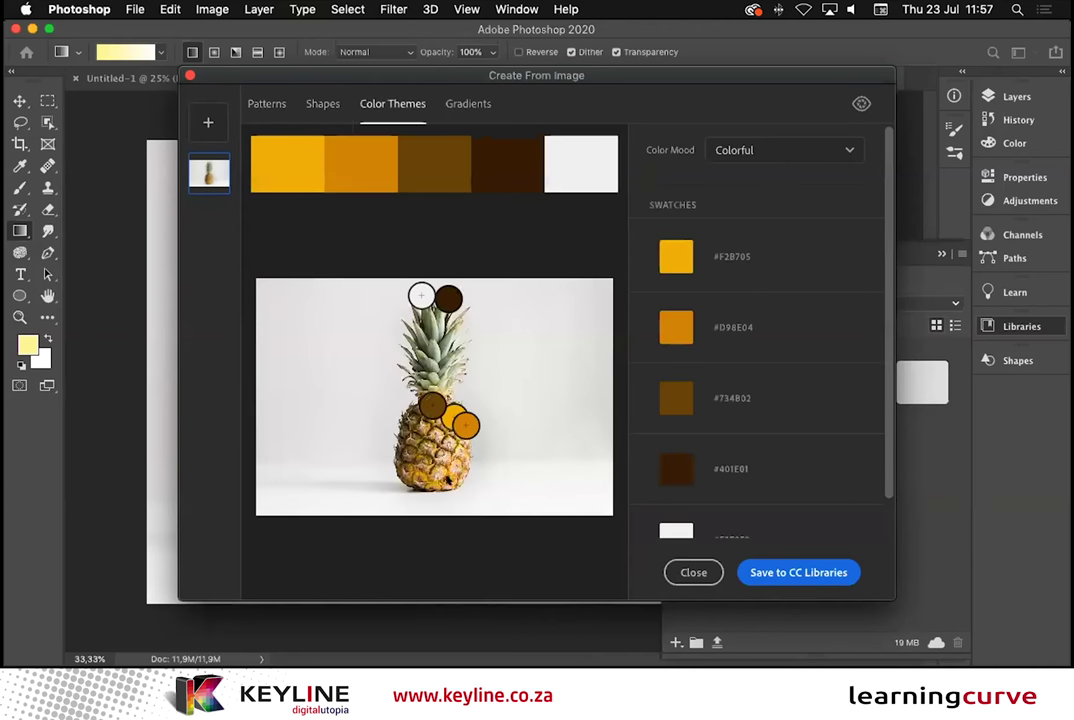
pyautogui.scroll(-2, 700, 400)
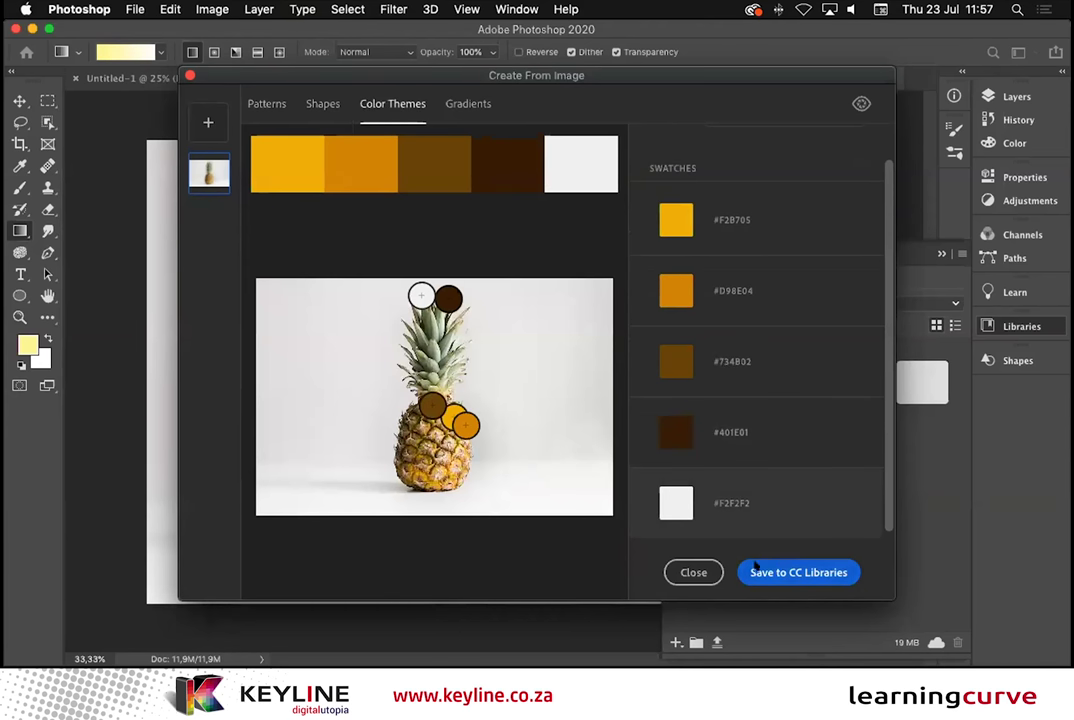
# Step: Build a three-stop gradient from the photo by moving its outer color samples onto the pineapple's upper leaves and lower body
pyautogui.click(468, 103)
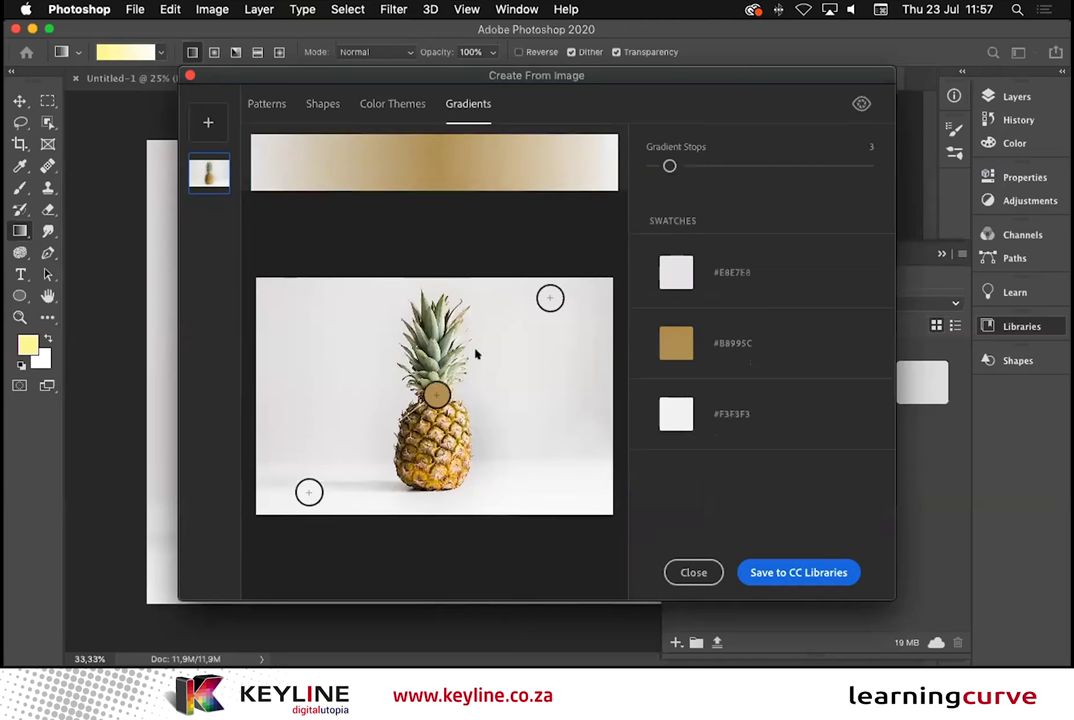
pyautogui.moveTo(668, 164)
pyautogui.mouseDown()
pyautogui.moveTo(701, 163)
pyautogui.moveTo(669, 165)
pyautogui.mouseUp()
pyautogui.moveTo(550, 297); pyautogui.dragTo(441, 320)
pyautogui.moveTo(308, 491); pyautogui.dragTo(415, 473)
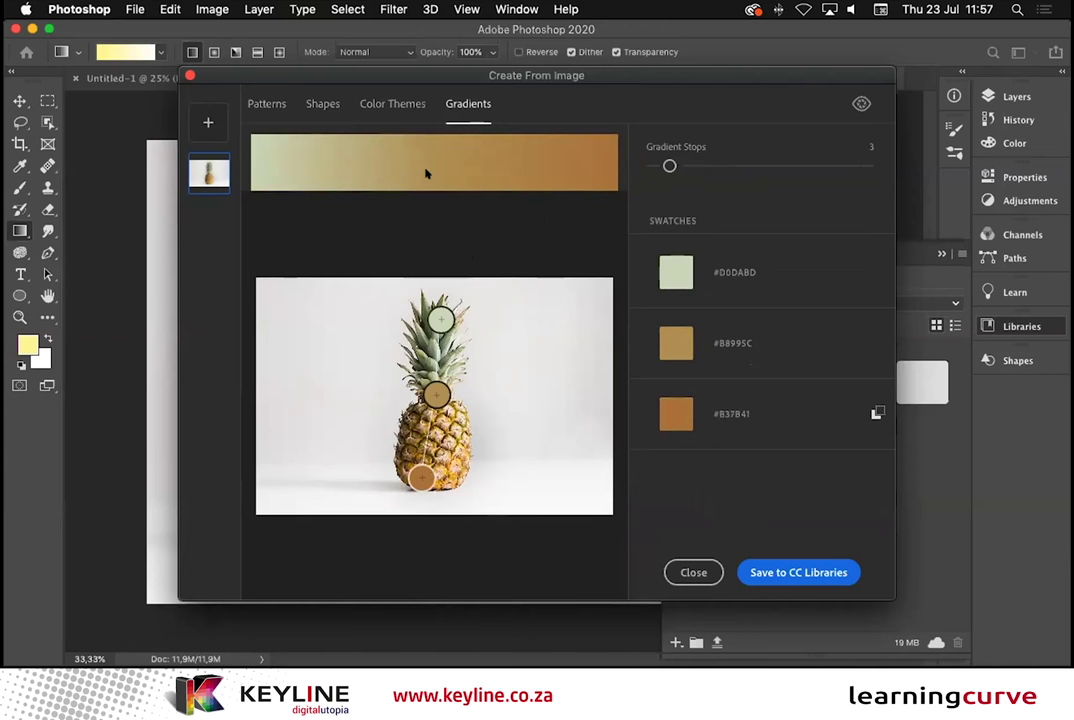
# Step: Save the pineapple pattern to CC Libraries and apply it from My Library as a pattern fill over Background.psd
pyautogui.click(254, 104)
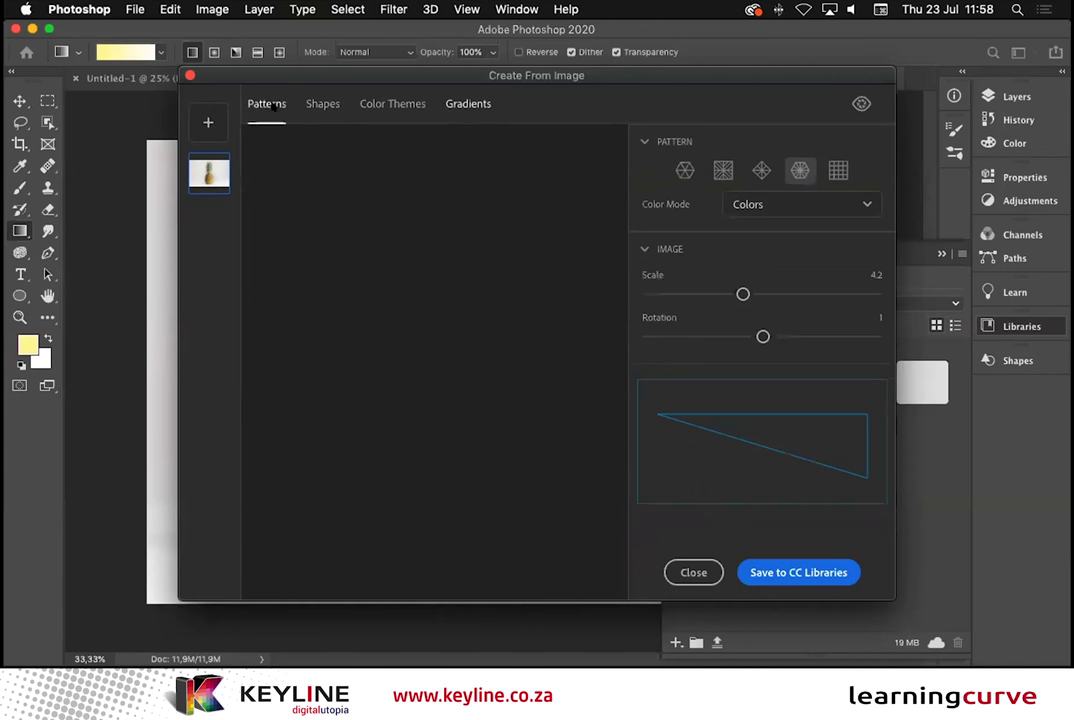
pyautogui.click(812, 571)
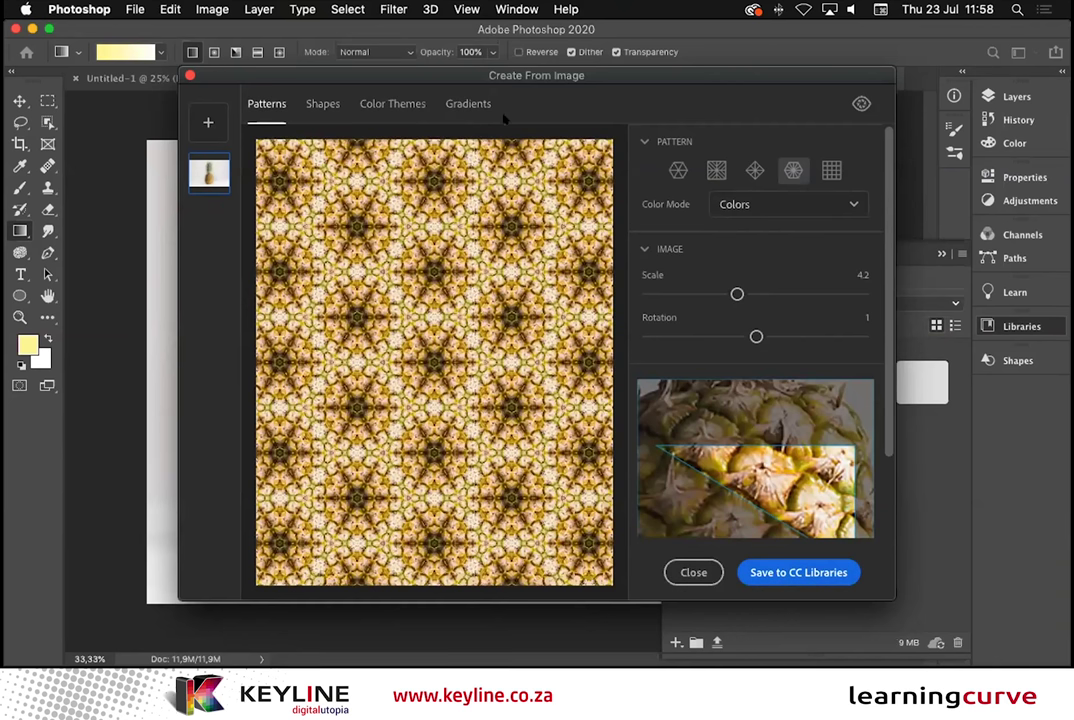
pyautogui.click(684, 572)
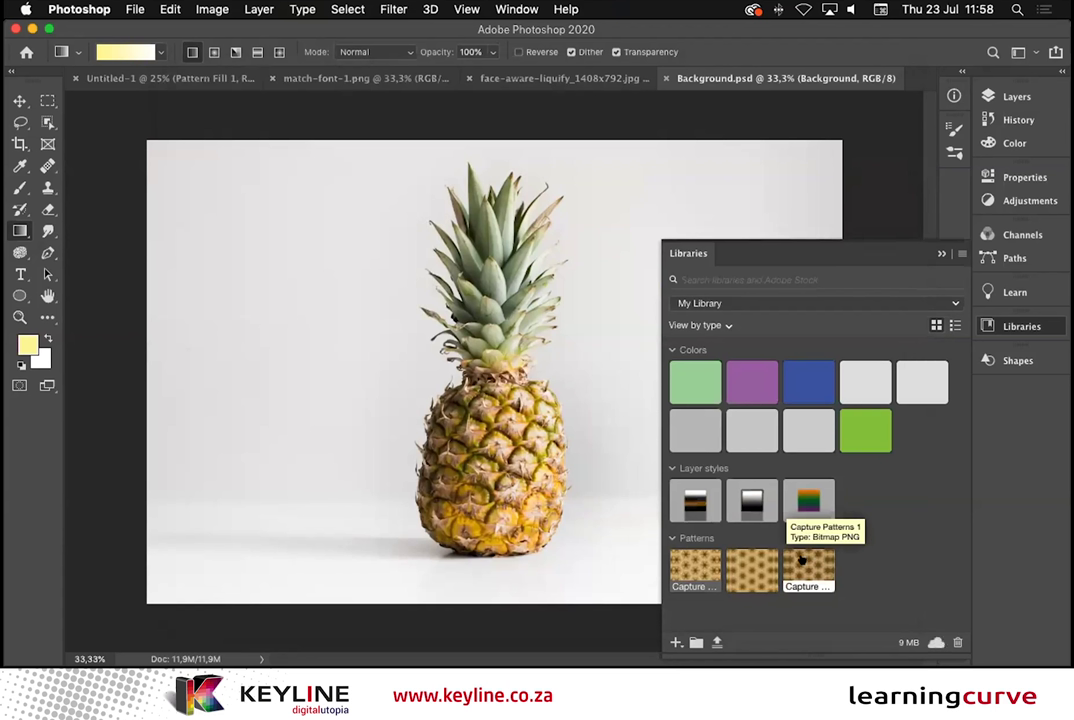
pyautogui.moveTo(815, 570); pyautogui.dragTo(343, 360)
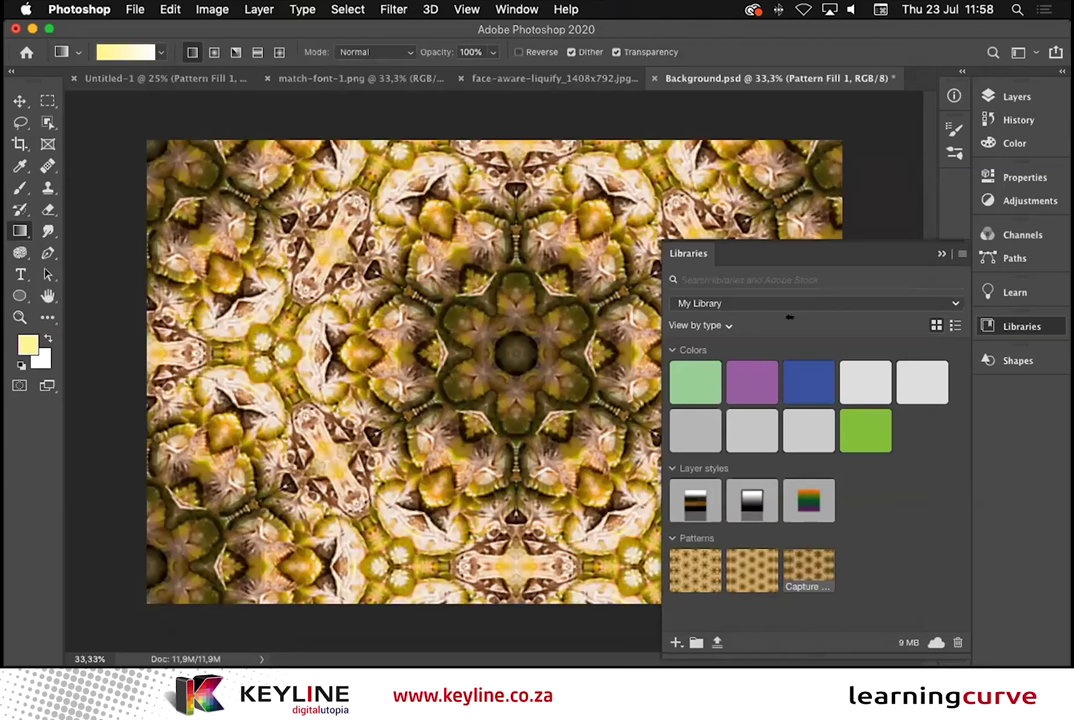
pyautogui.click(941, 254)
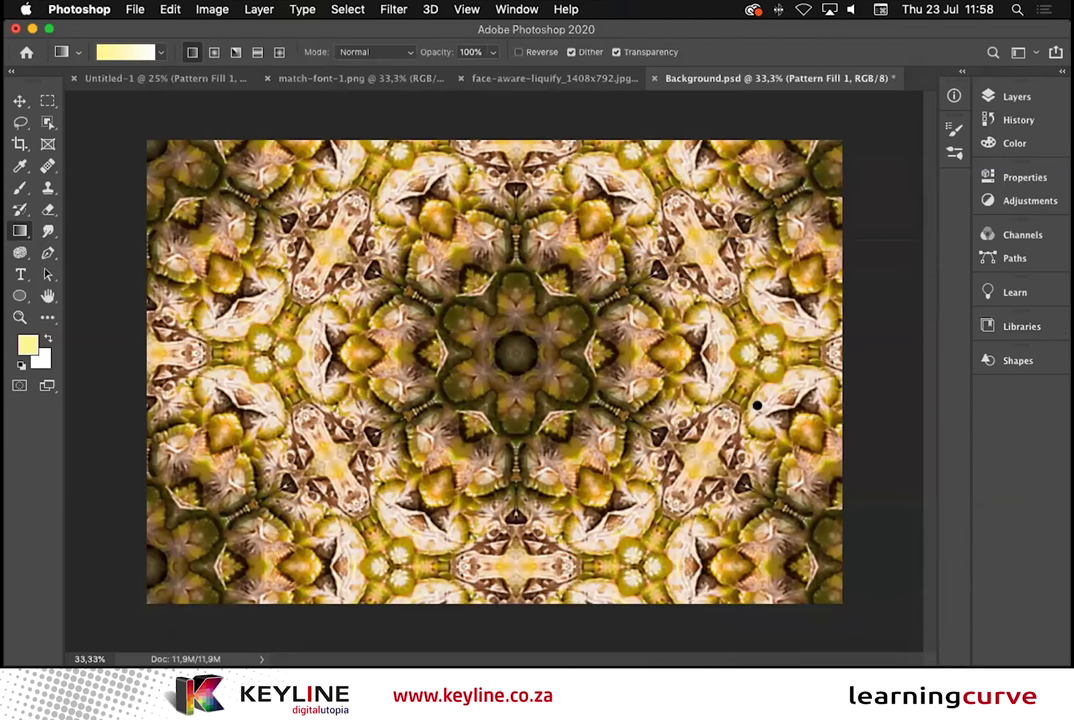
# Step: Set the pattern fill layer's scale to 20% and its blend mode to Overlay
pyautogui.click(1014, 95)
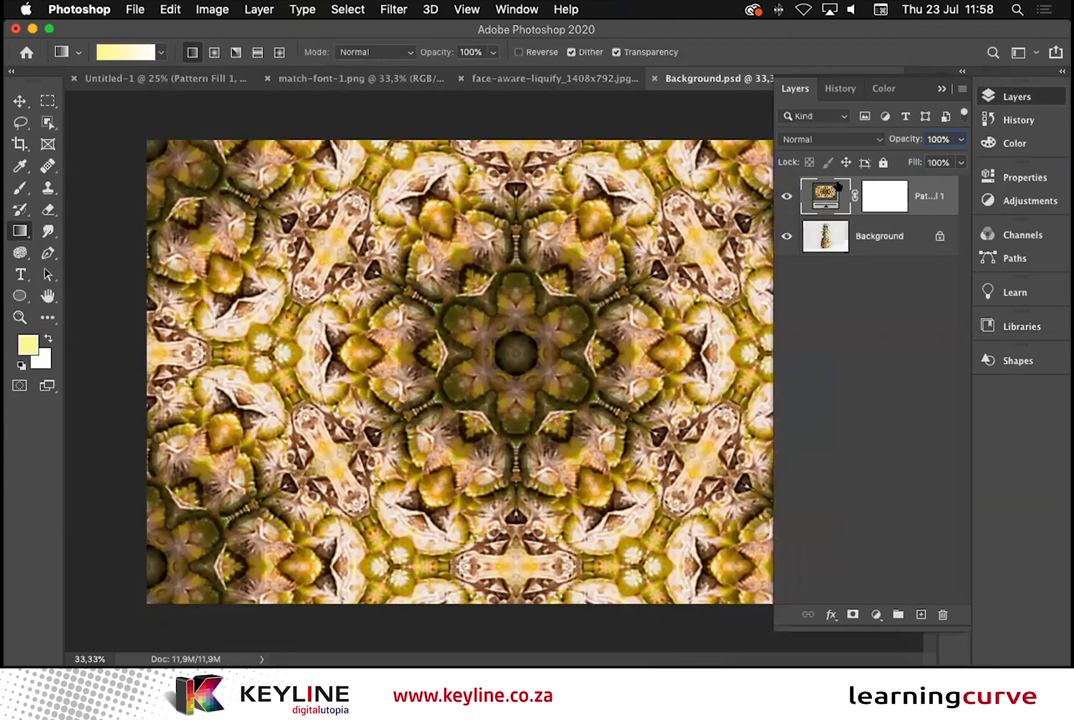
pyautogui.doubleClick(823, 194)
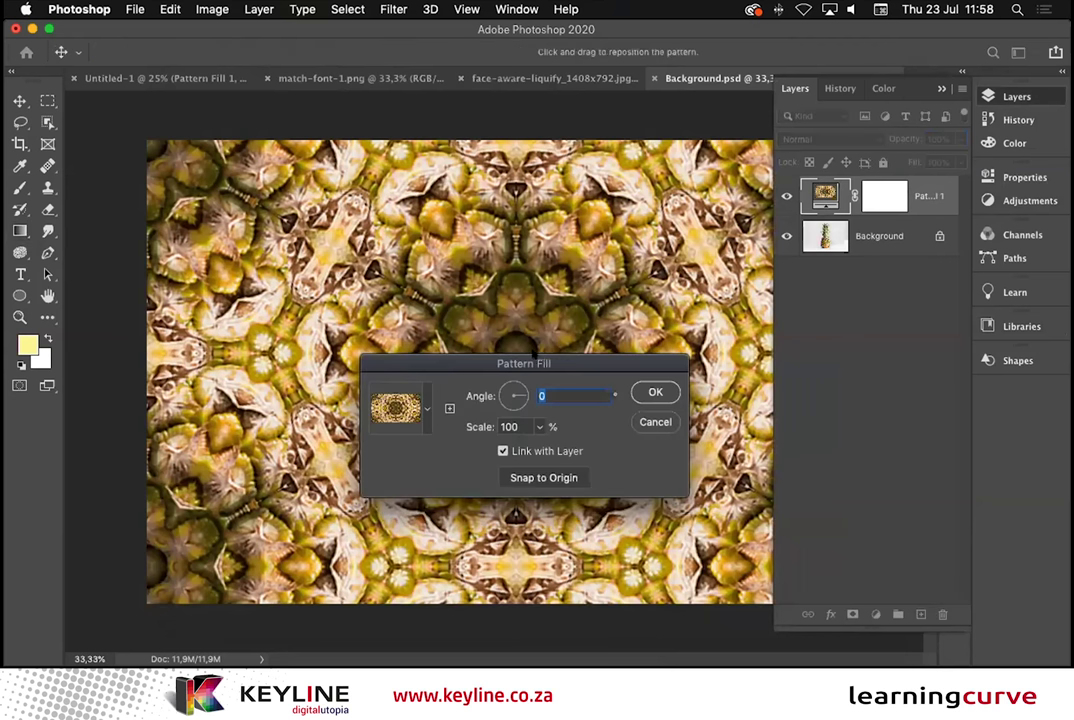
pyautogui.doubleClick(505, 426)
pyautogui.hotkey('shift', 'Down')
pyautogui.hotkey('shift', 'Down')
pyautogui.hotkey('shift', 'Down')
pyautogui.hotkey('shift', 'Down')
pyautogui.hotkey('shift', 'Down')
pyautogui.hotkey('shift', 'Down')
pyautogui.hotkey('shift', 'Down')
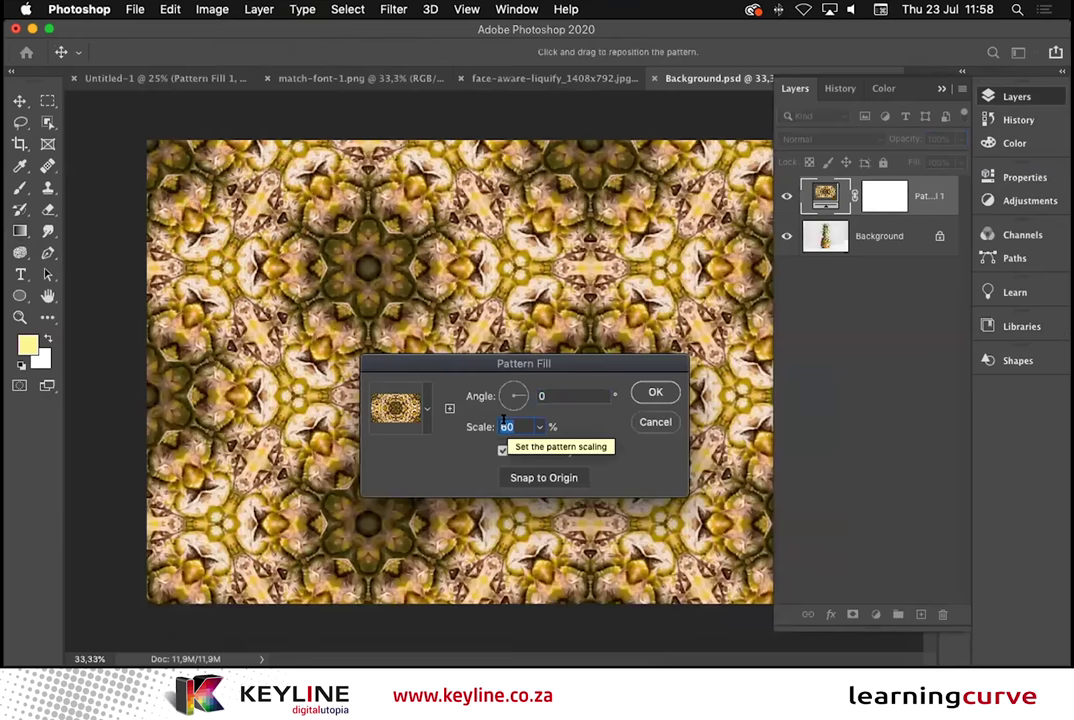
pyautogui.hotkey('shift', 'Down')
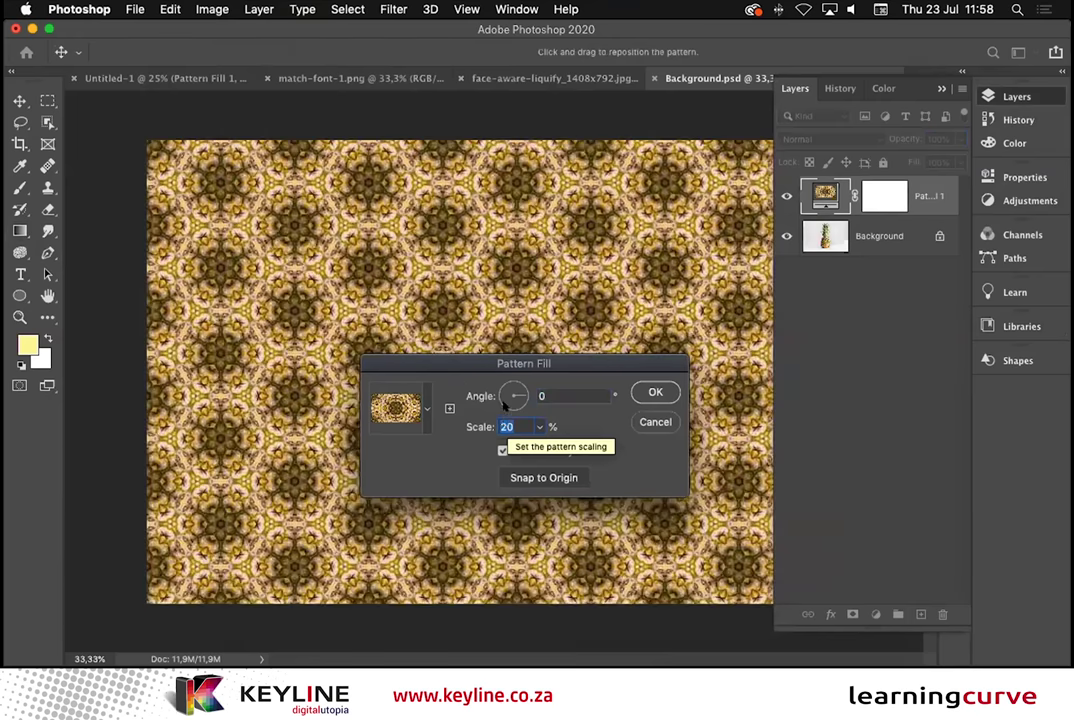
pyautogui.click(652, 392)
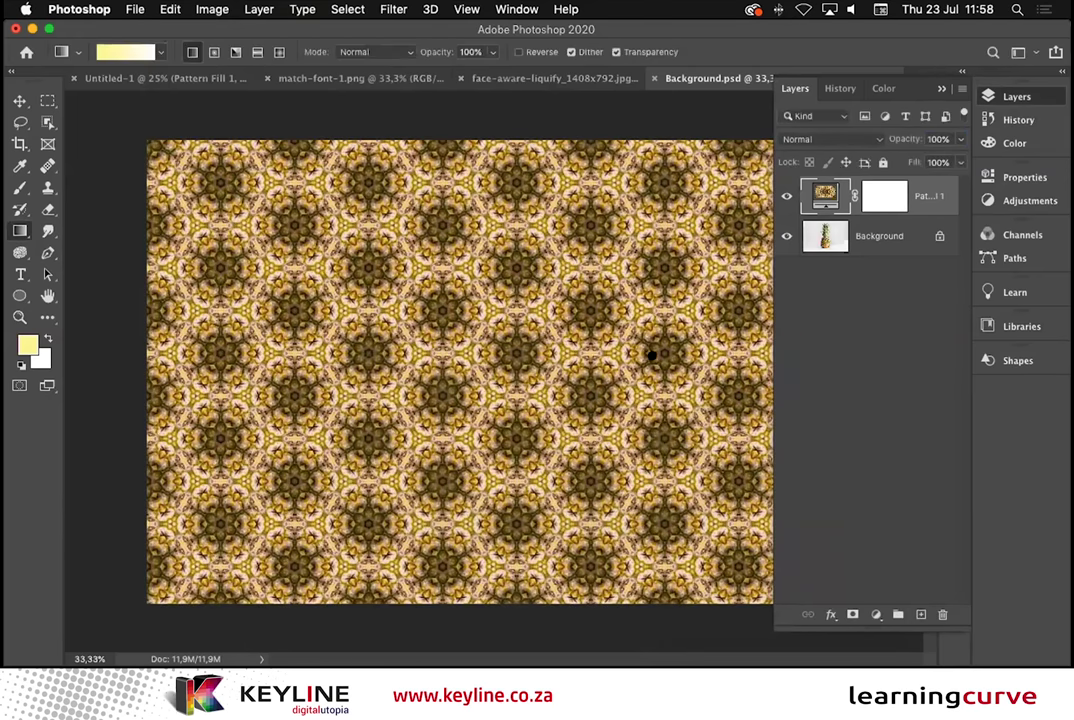
pyautogui.click(786, 143)
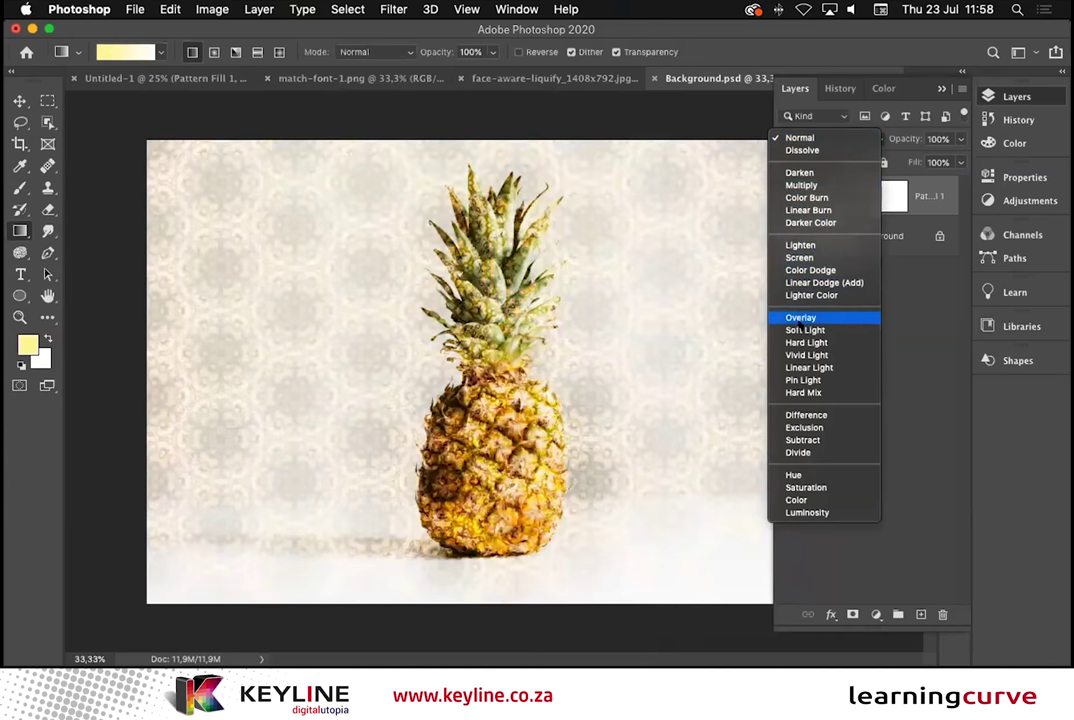
pyautogui.click(802, 320)
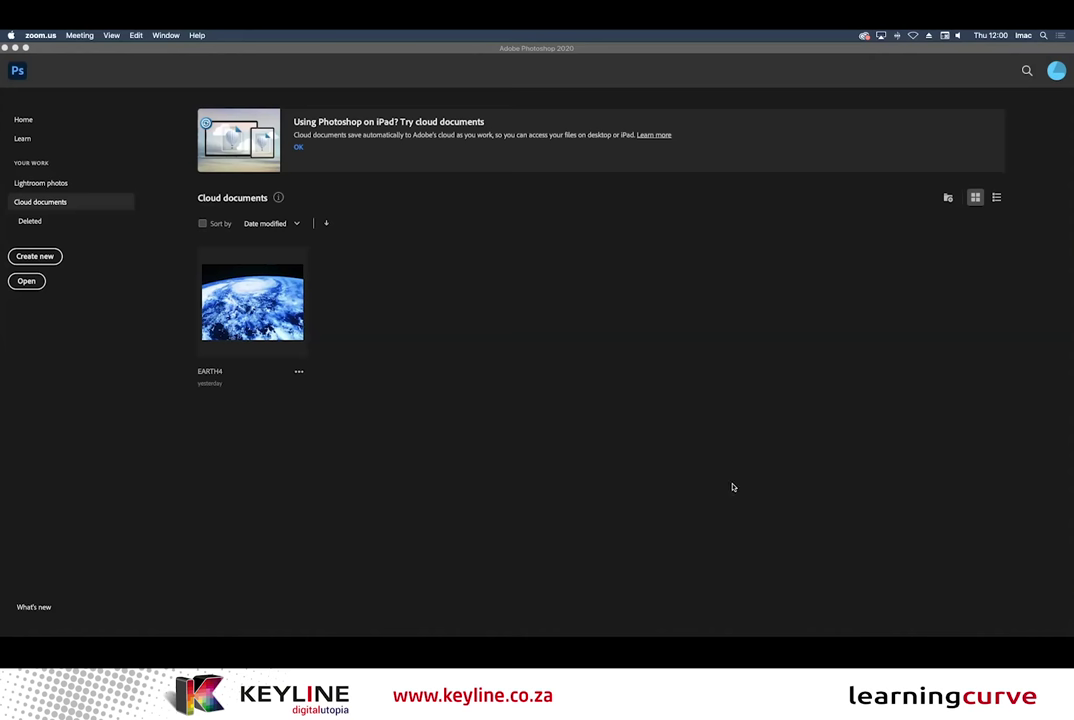
# Step: Switch to Adobe Bridge and open layers.psd in Photoshop
pyautogui.moveTo(565, 630)
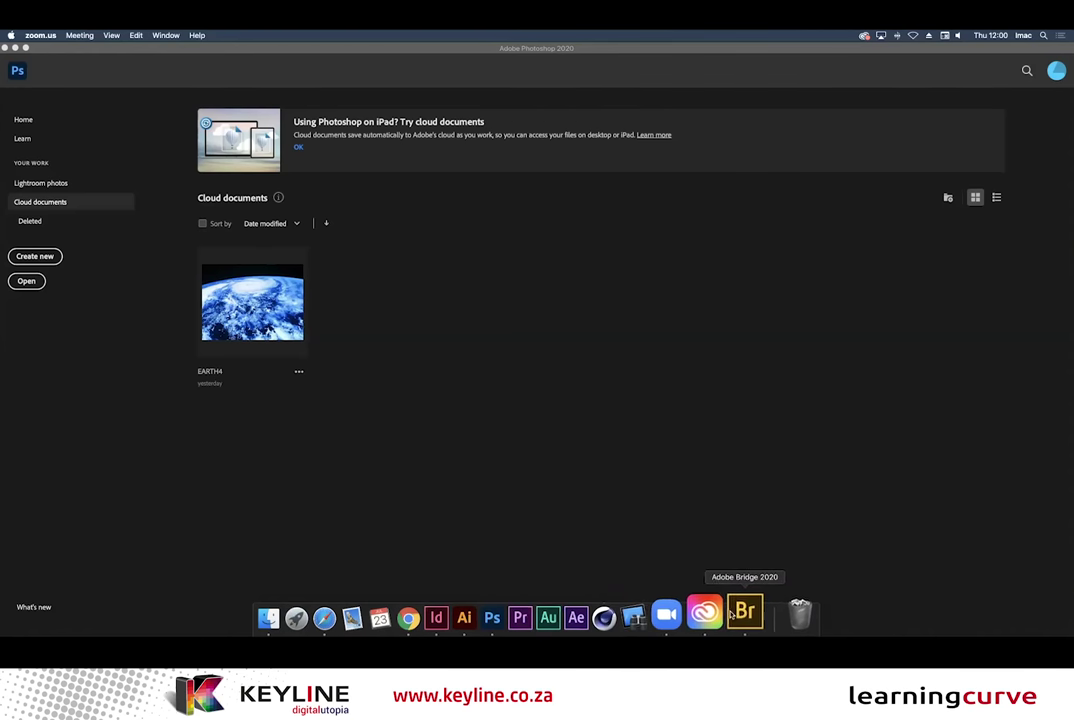
pyautogui.click(764, 617)
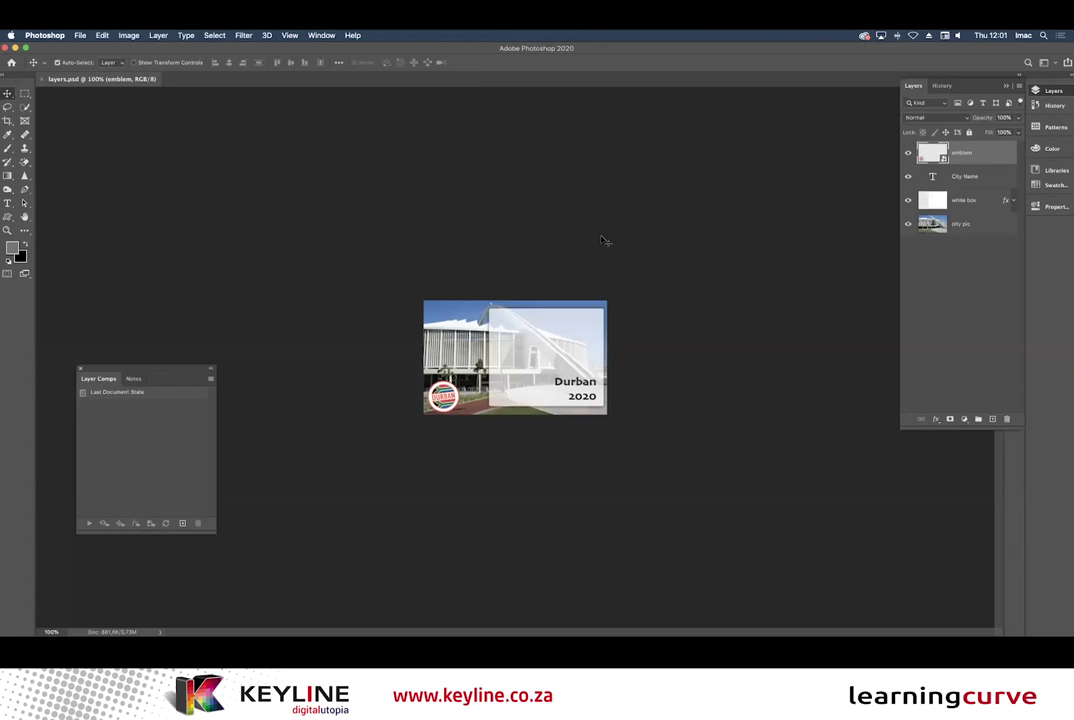
pyautogui.press('super')
pyautogui.press('super+0')
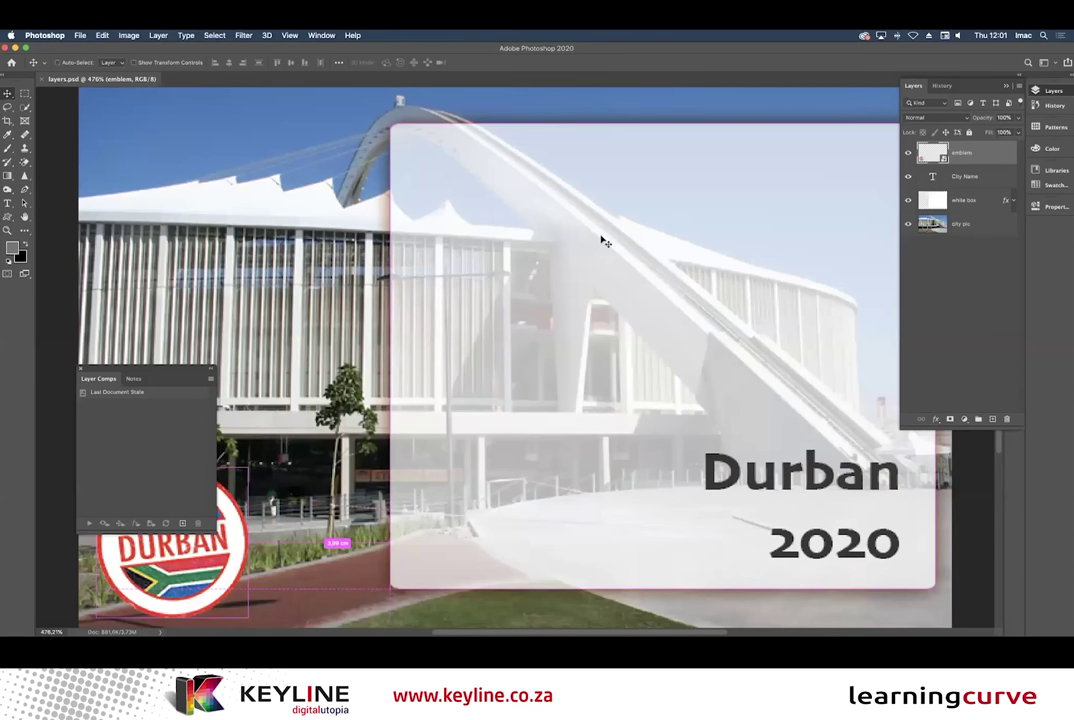
pyautogui.press('super+minus')
pyautogui.press('super+minus')
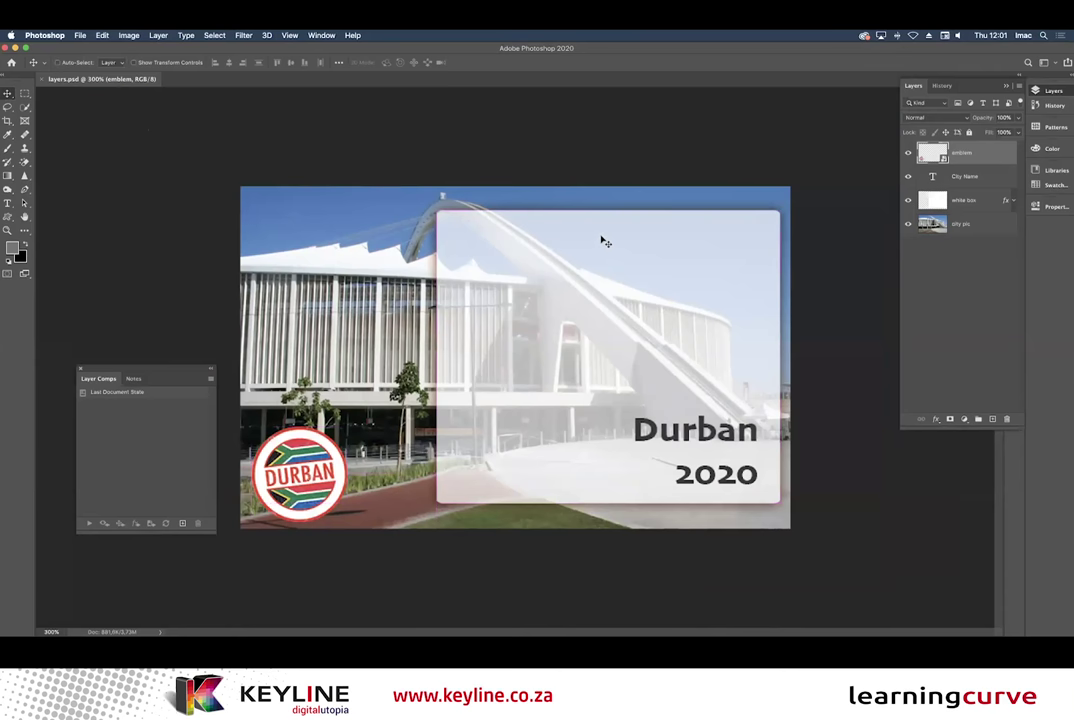
pyautogui.press('super+minus')
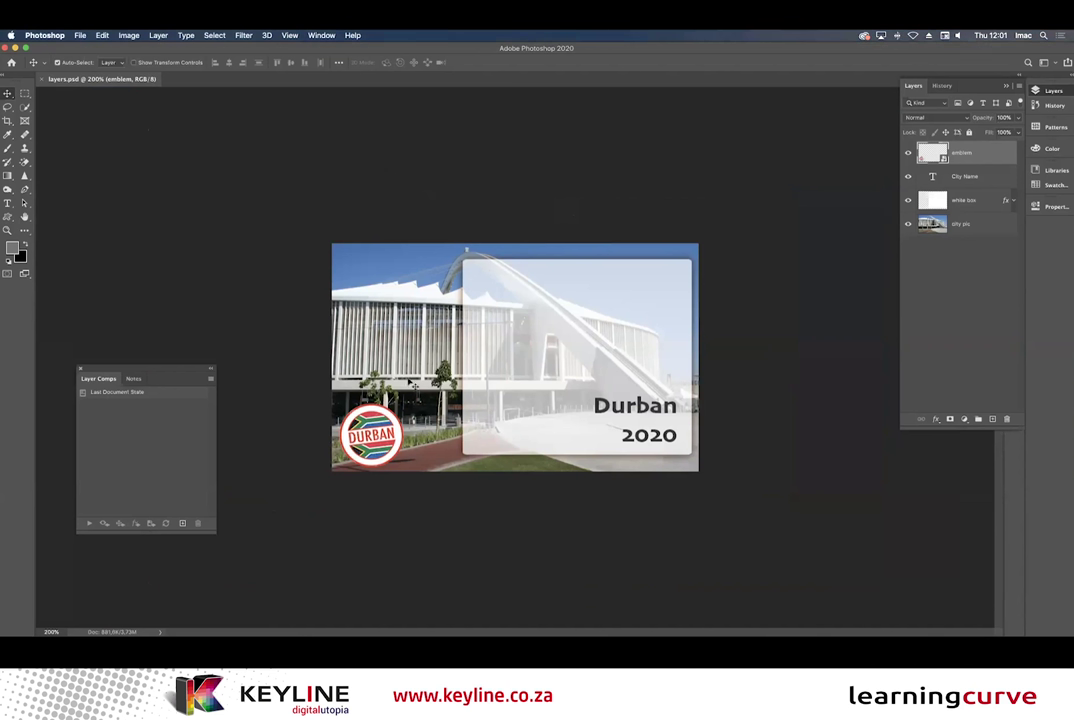
# Step: Switch back to Adobe Bridge
pyautogui.press('super+Tab')
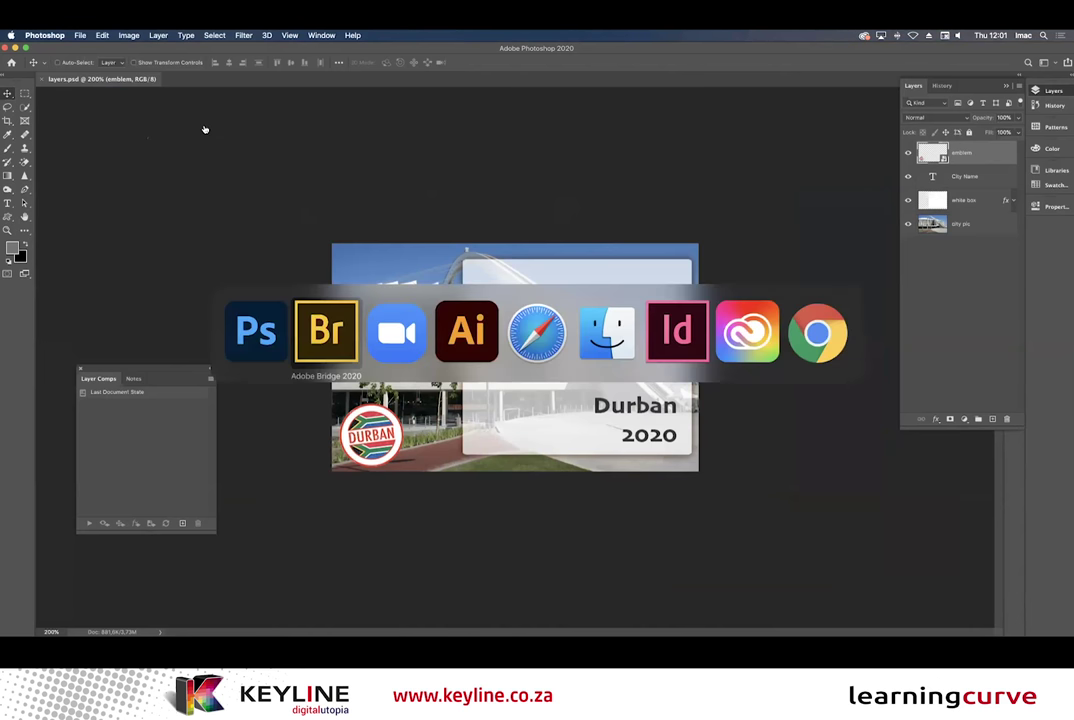